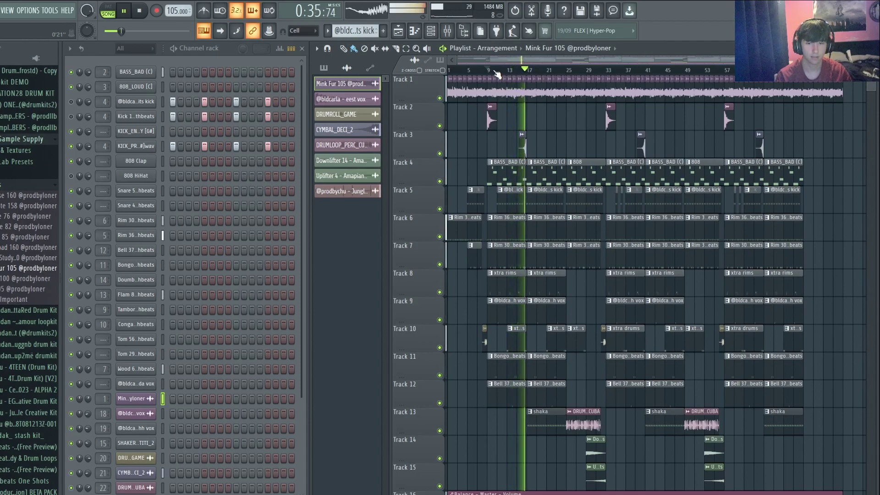
Stop the song playback and return the song position to the beginning
key("space")
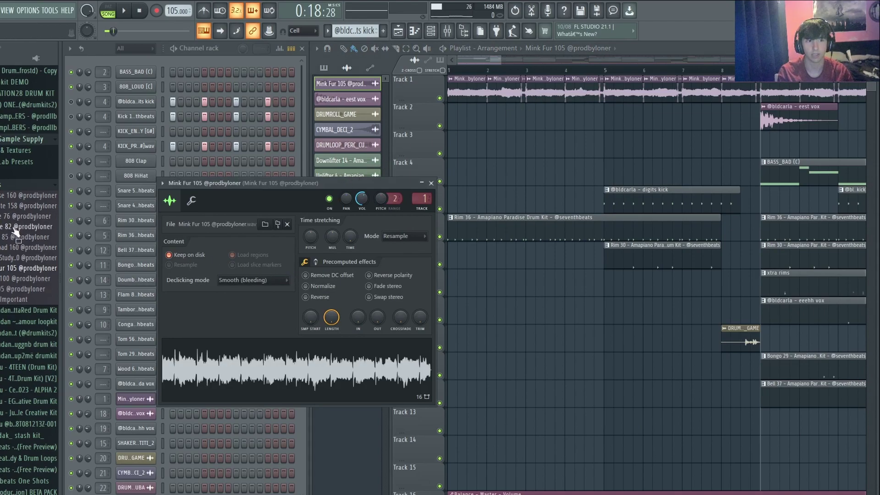
left_click_drag(8, 228, 27, 220)
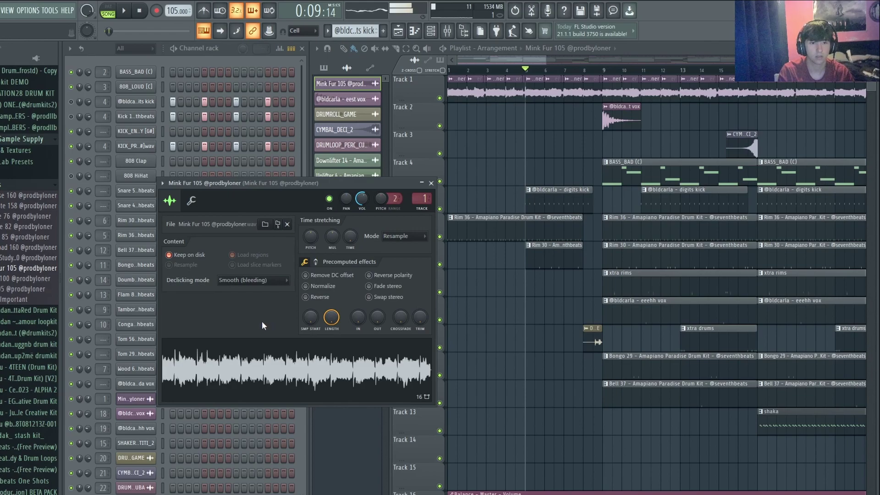
left_click(139, 12)
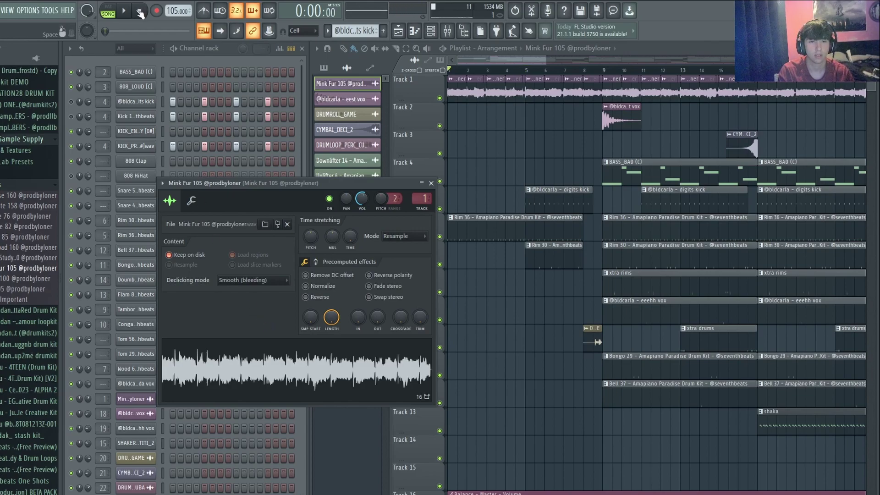
Solo Track 1, audition the Mink Fur 105 loop from the song's start, and restore all other tracks
left_click(439, 99, "ctrl")
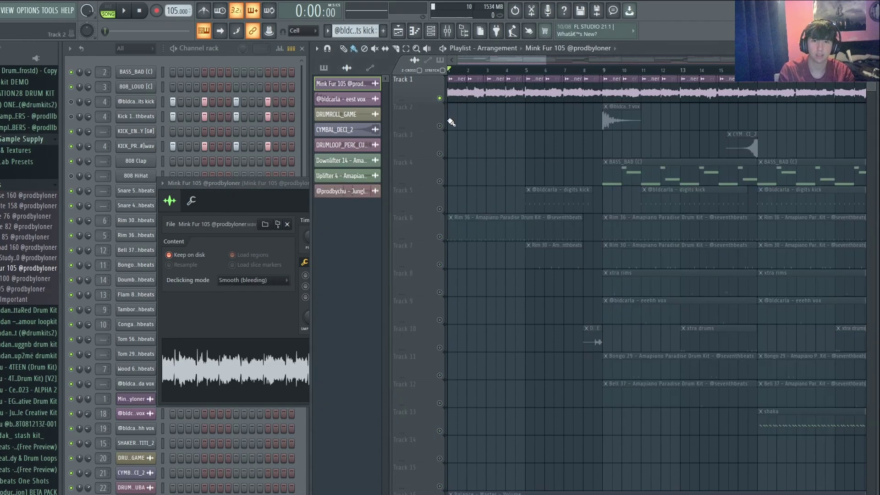
scroll(594, 112, "up", 5, "ctrl")
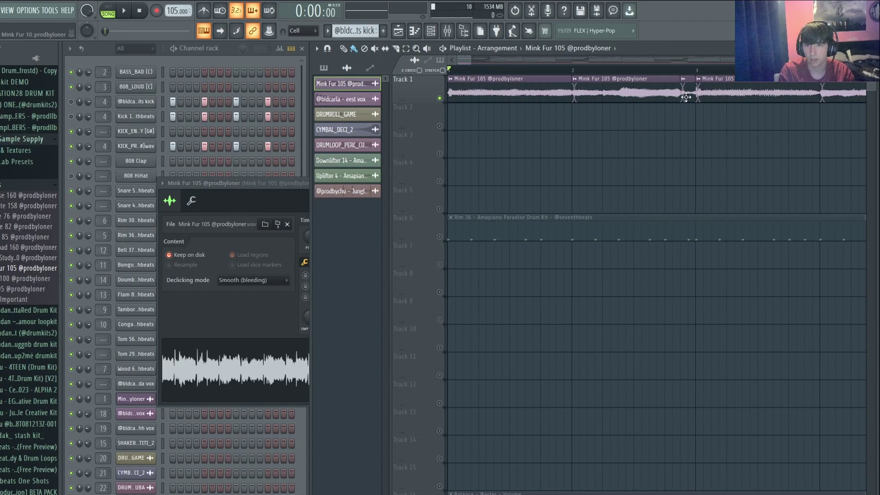
left_click(681, 69)
scroll(644, 110, "down", 3, "ctrl")
scroll(644, 112, "down", 3, "ctrl")
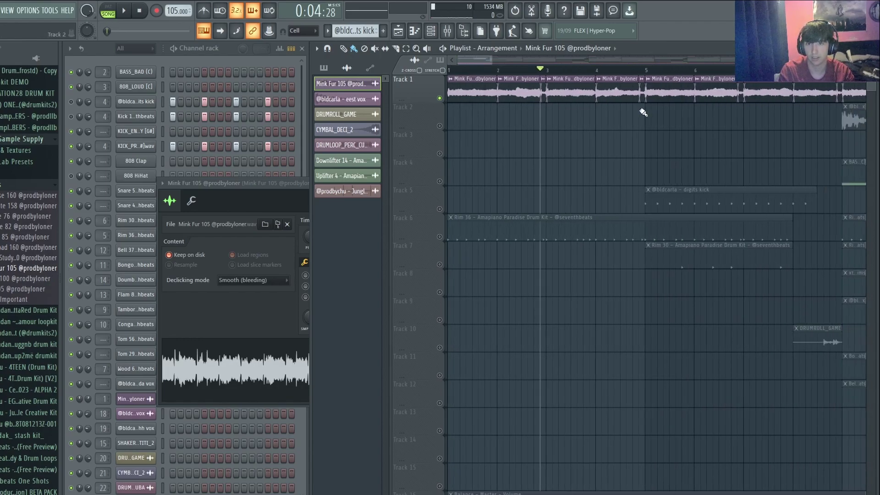
left_click(448, 70)
key("space")
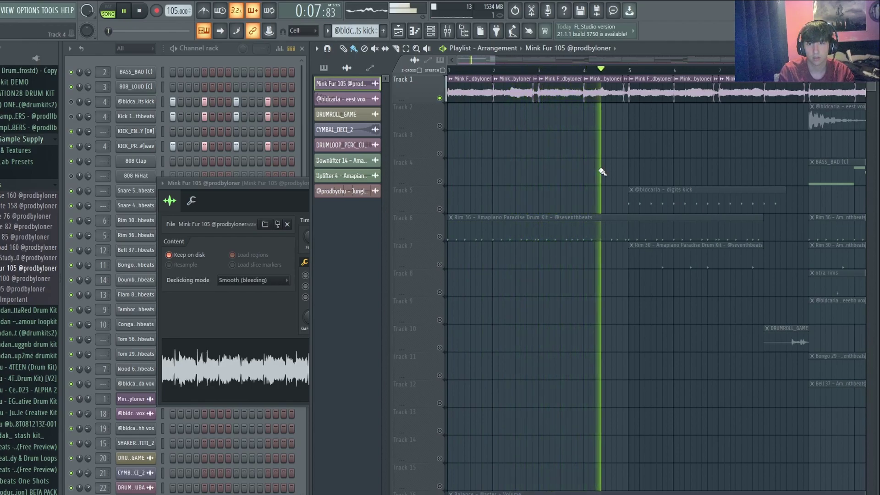
key("space")
right_click(439, 98)
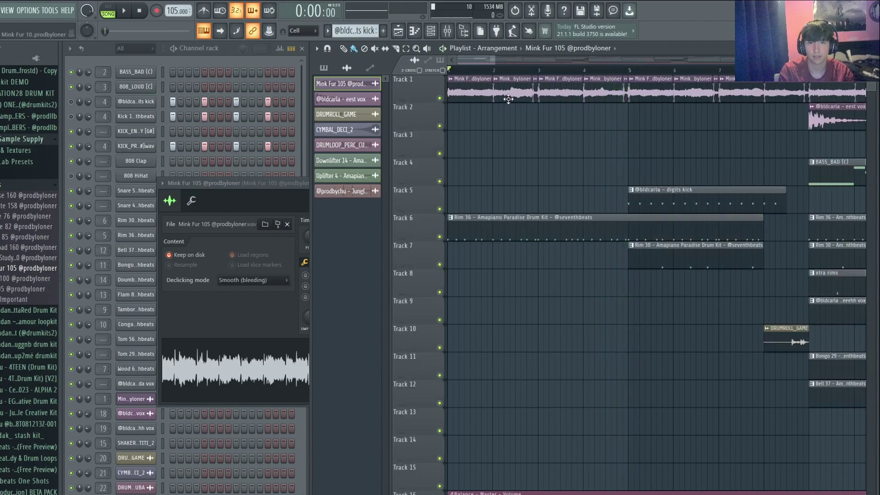
Open the Pro-Q 3 equalizer on the Mink Fur 105 mixer track
scroll(541, 87, "up", 5)
scroll(468, 59, "down", 5)
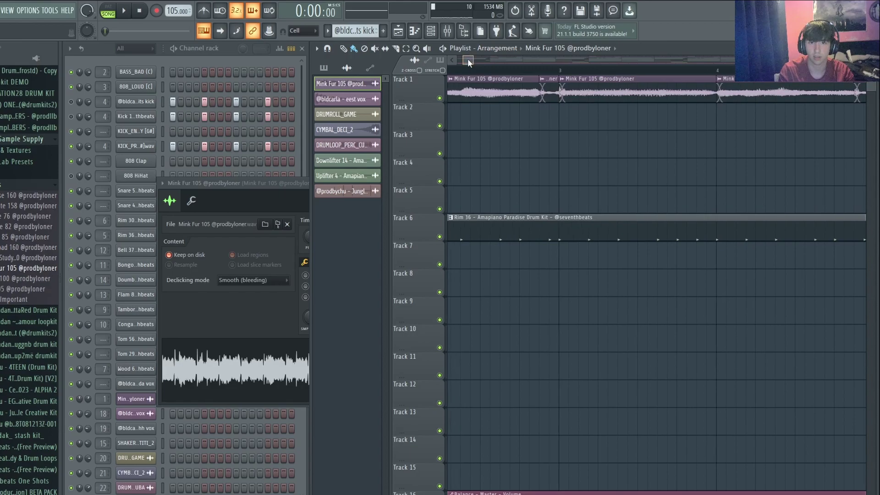
scroll(472, 122, "down", 8)
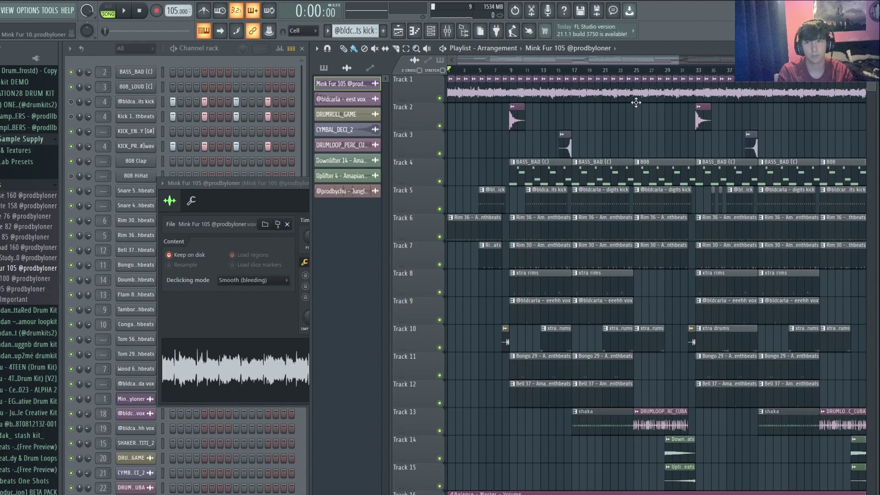
left_click(447, 31)
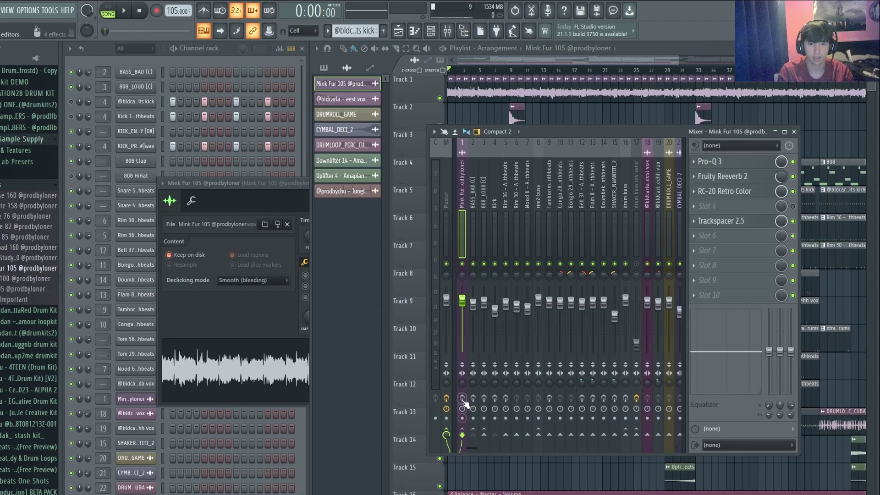
left_click(719, 162)
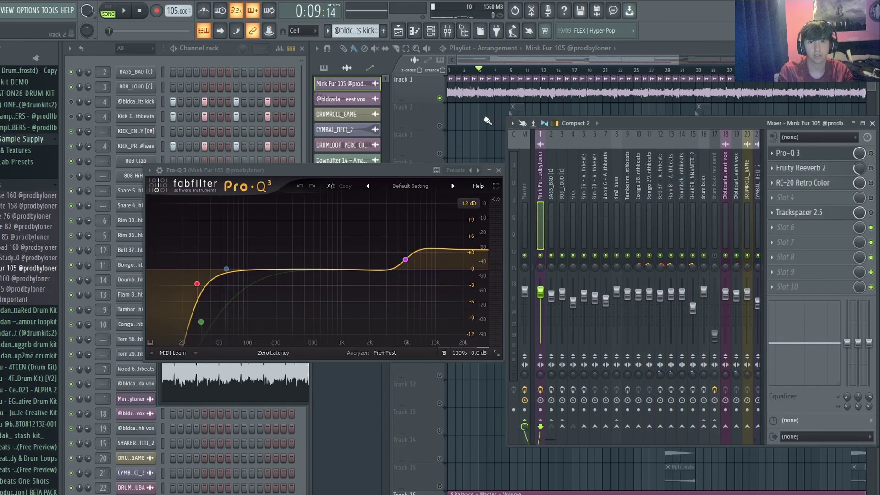
Play the soloed Mink Fur 105 loop through Pro-Q 3, and unsolo Track 1 after stopping
left_click(123, 12)
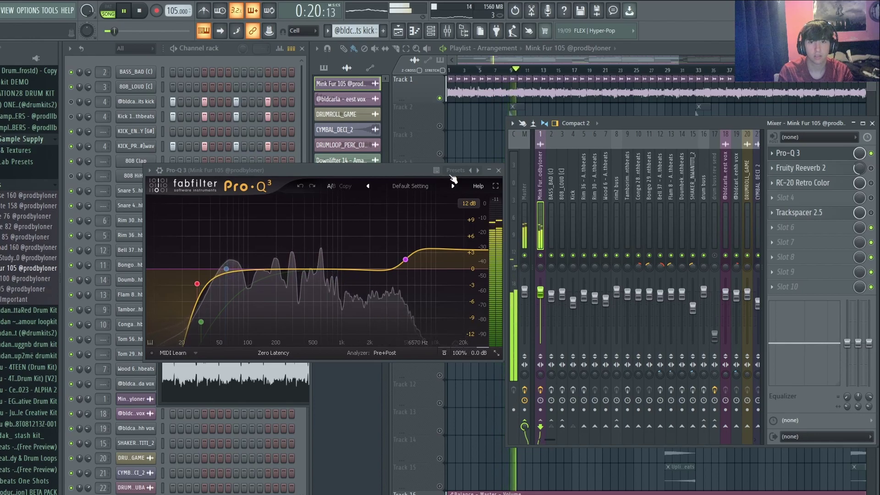
scroll(521, 64, "up", 3)
left_click_drag(521, 64, 485, 60)
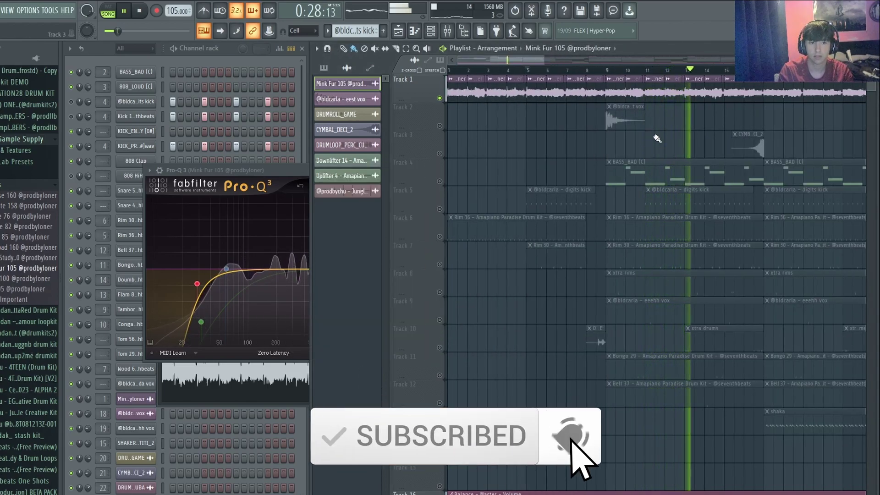
key("space")
right_click(440, 99)
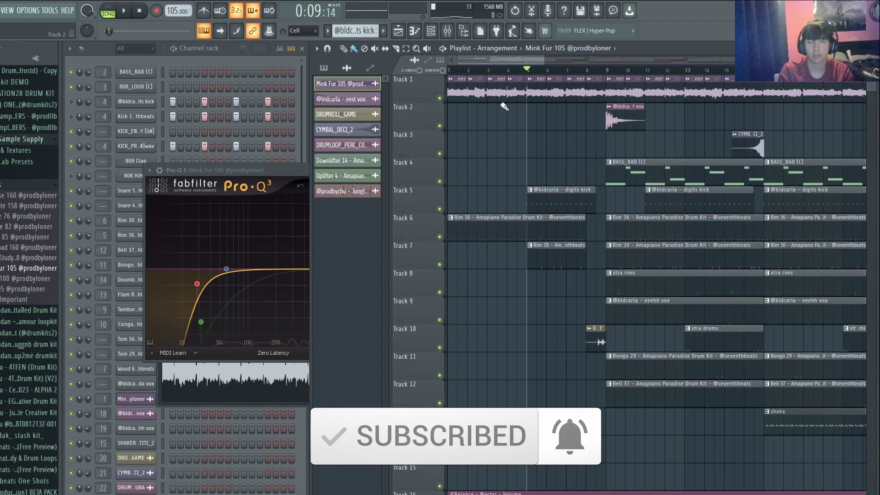
Review the Fruity Reeverb 2, RC-20 Retro Color and Trackspacer 2.5 settings on the Mink Fur 105 mixer track, and close the plugin windows
scroll(504, 103, "down", 5)
left_click(431, 31)
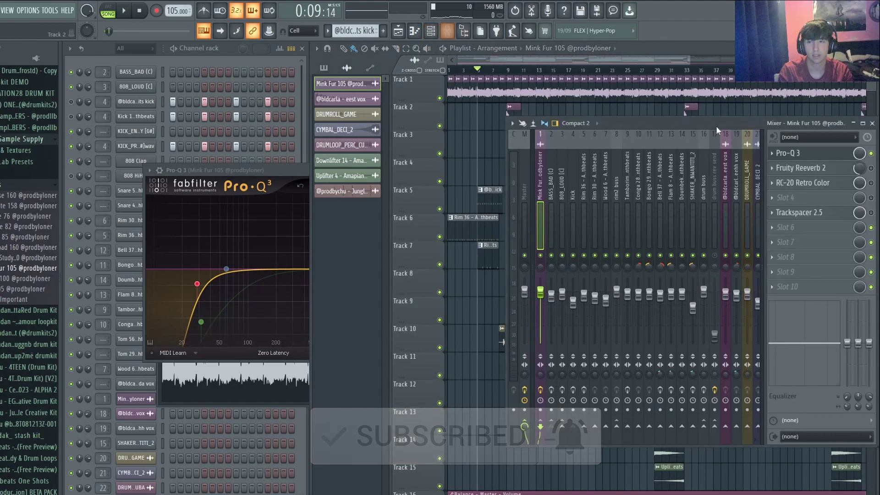
left_click(802, 168)
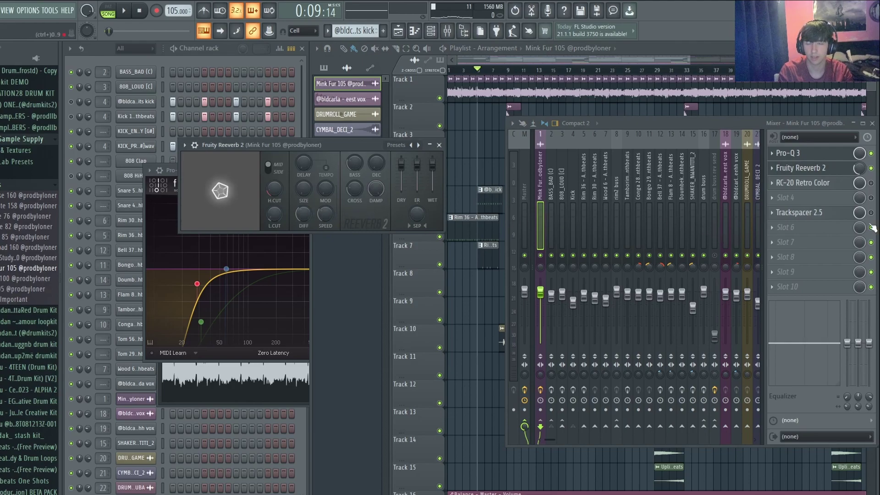
left_click(803, 182)
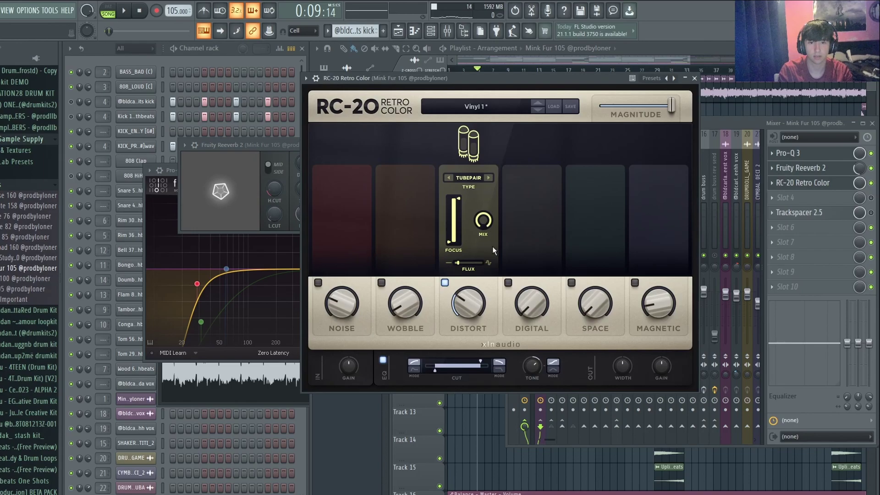
left_click(806, 213)
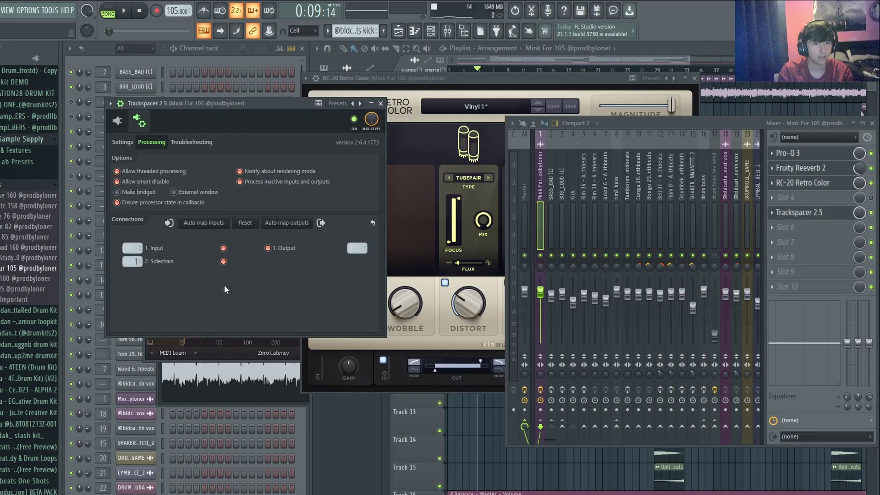
left_click(119, 121)
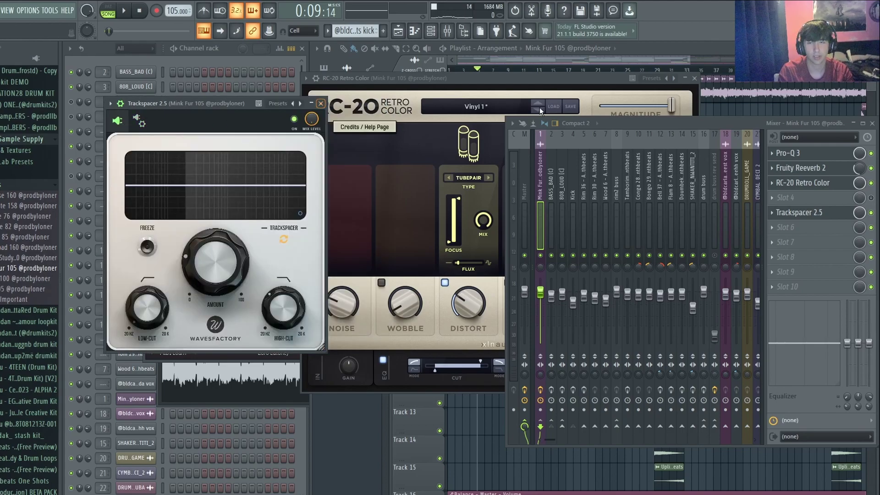
left_click(694, 78)
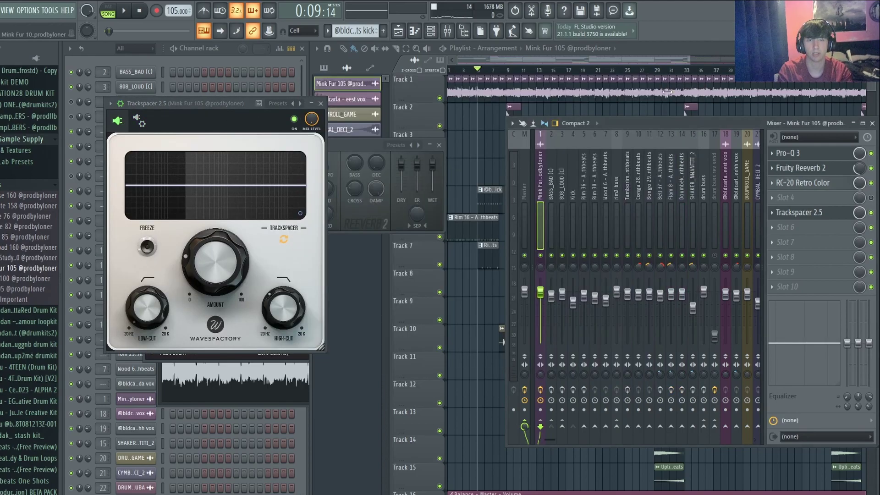
left_click(438, 144)
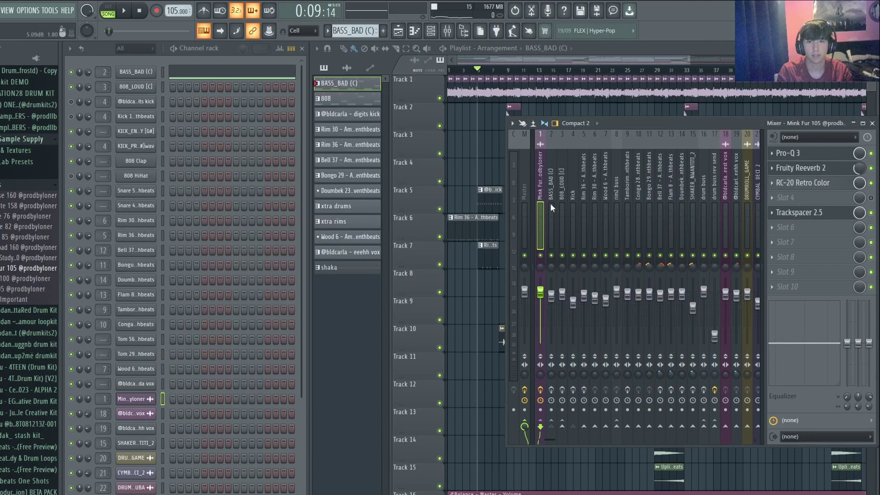
Select the BASS_BAD (C) mixer track and move the mixer clear of the playlist's clips
left_click(550, 202)
left_click_drag(616, 117, 201, 130)
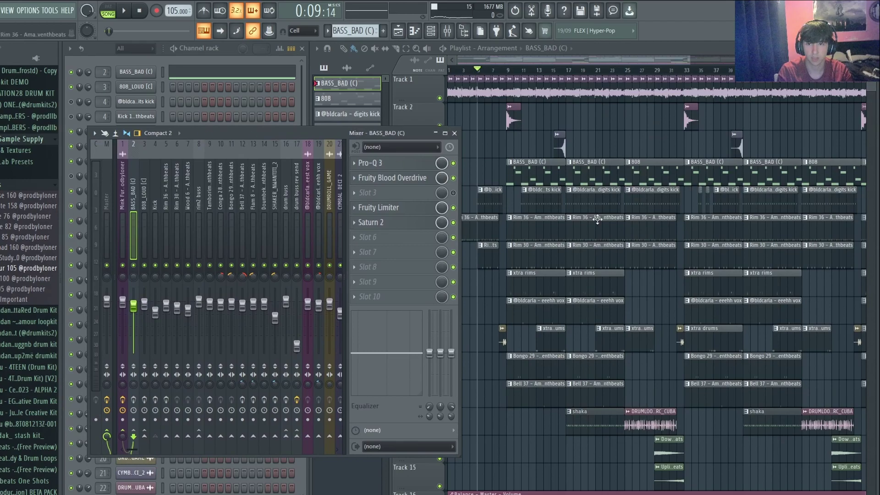
scroll(683, 184, "down", 2)
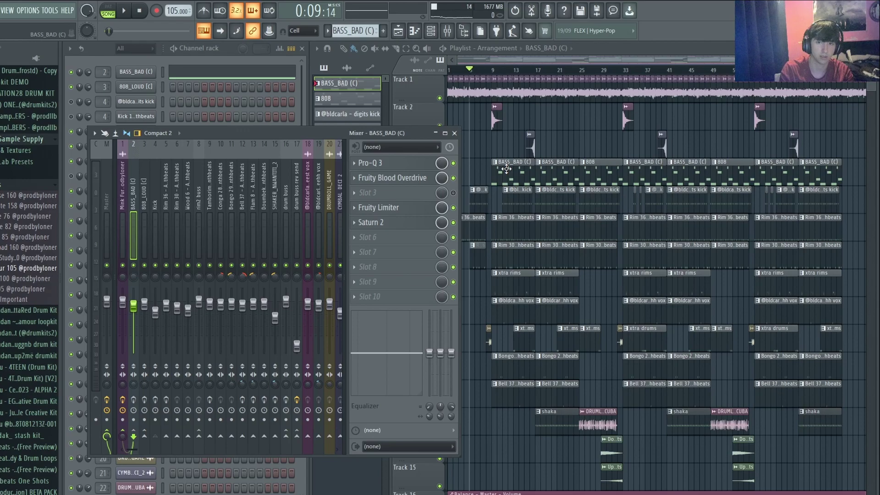
Hide the mixer, open the BASS_BAD (C) sampler channel's settings, and play its pattern in pattern mode
key("F9")
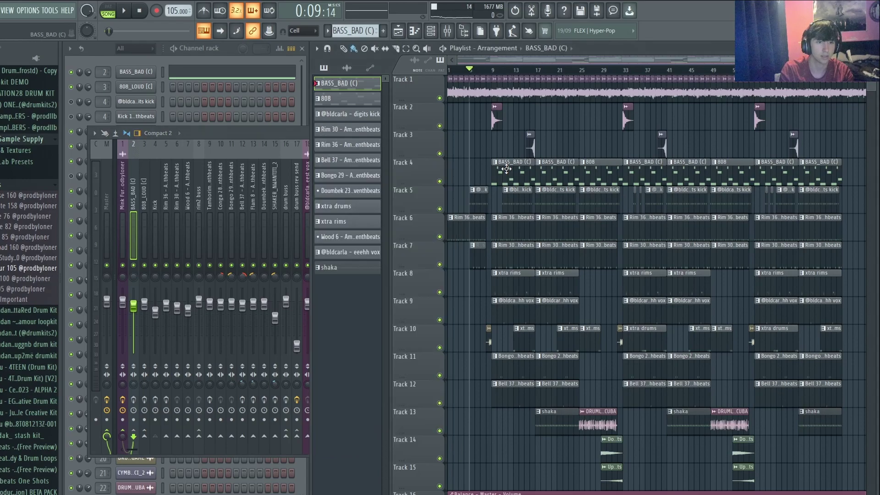
left_click(141, 79)
left_click(140, 74)
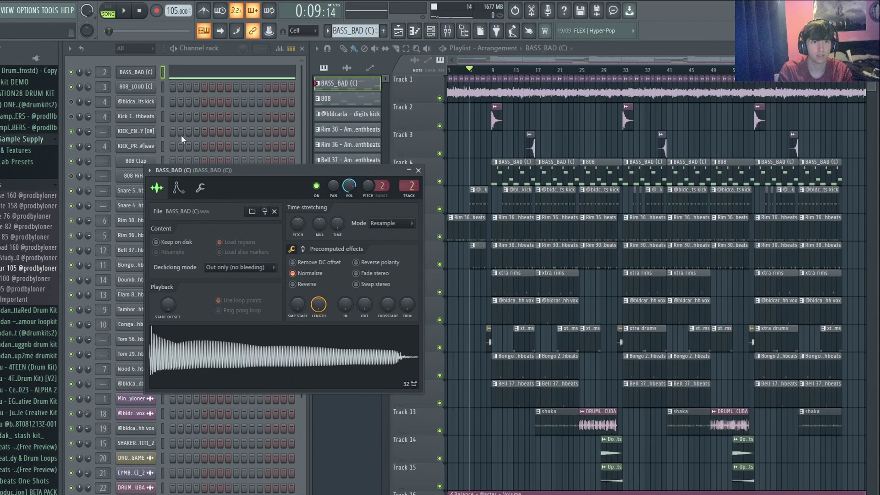
left_click(112, 14)
key("space")
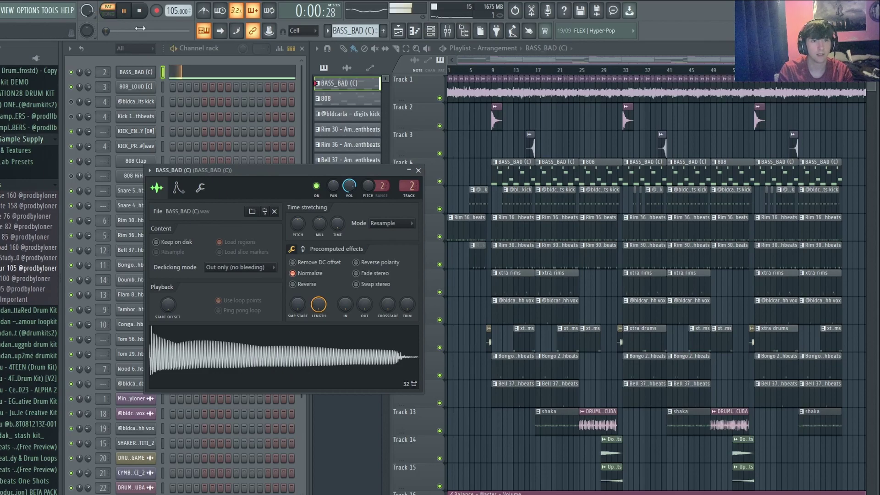
Examine the BASS_BAD (C) notes in the piano roll during playback, and close the piano roll
left_click(195, 78)
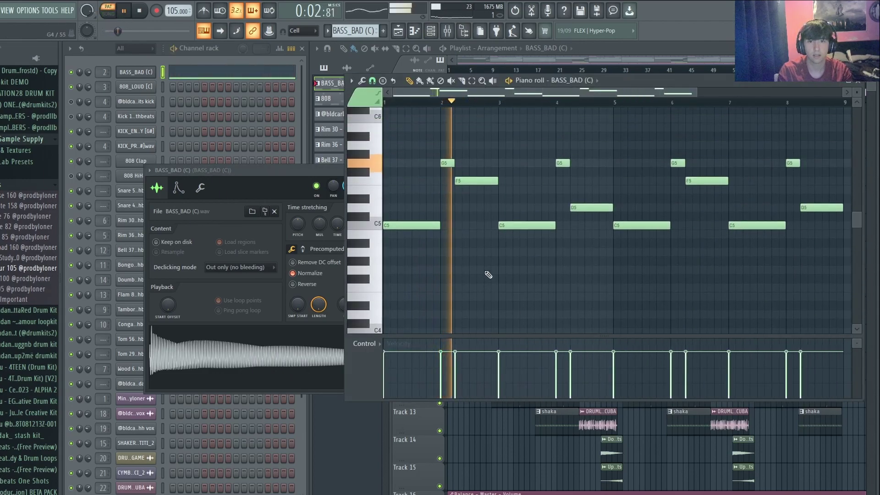
scroll(488, 277, "up", 1)
scroll(458, 281, "down", 2)
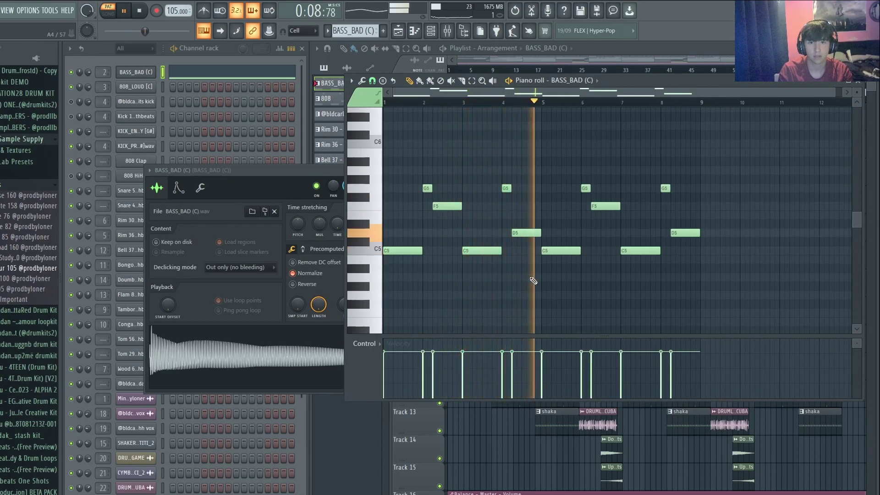
key("space")
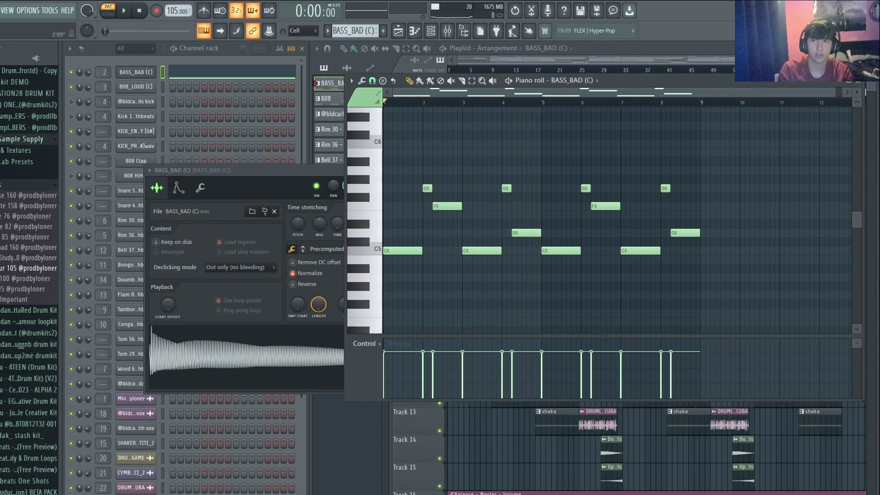
left_click(859, 85)
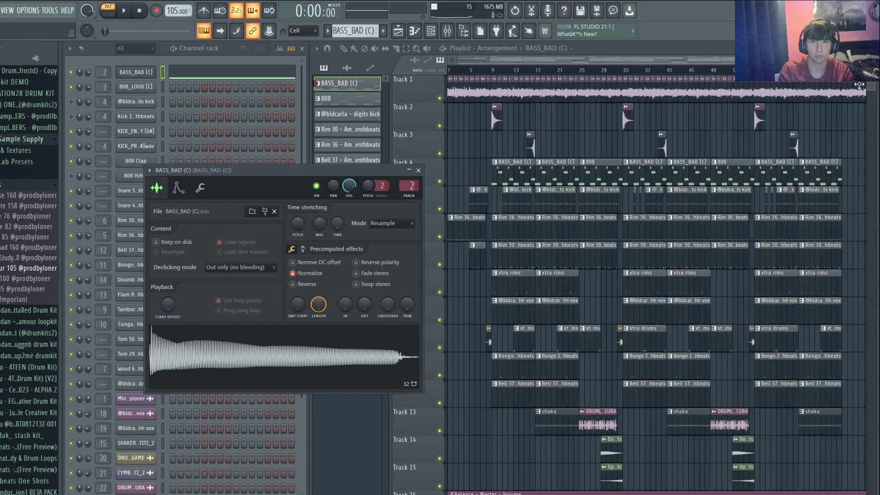
Bypass Saturn 2 and Fruity Blood Overdrive on the BASS_BAD (C) mixer track, and open its Pro-Q 3 beside the mixer
left_click(447, 30)
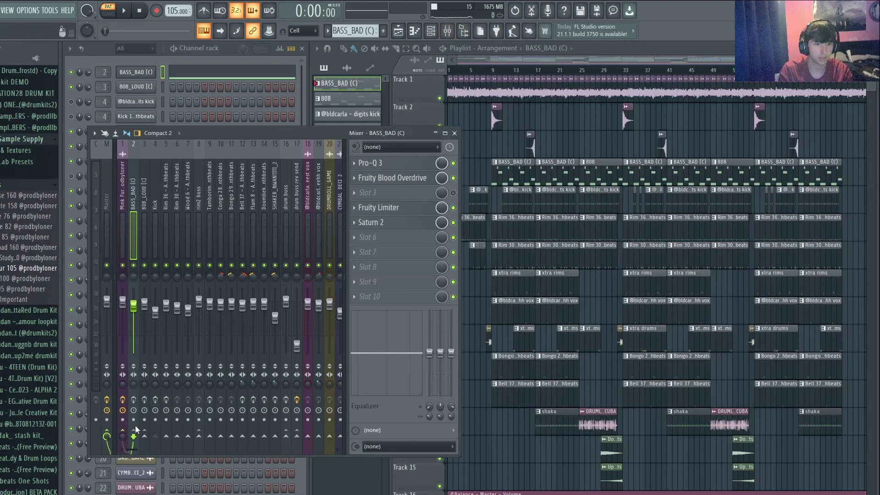
left_click(134, 399)
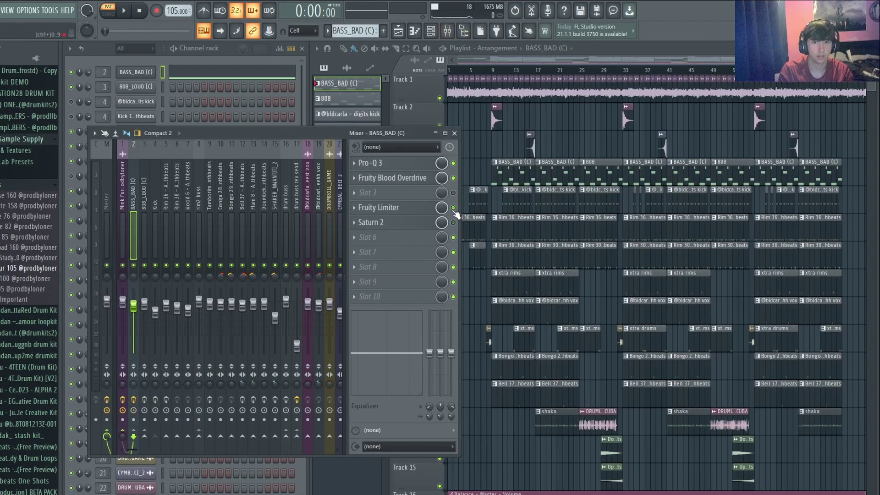
left_click(453, 178)
left_click(420, 164)
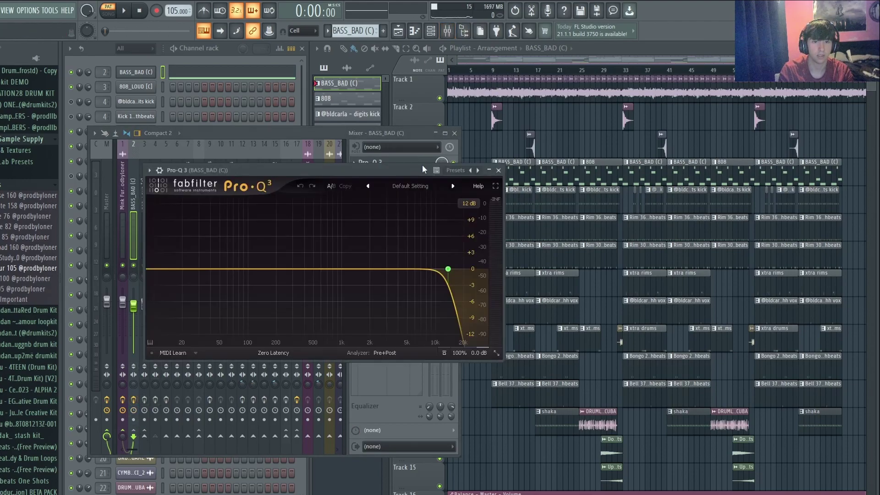
left_click_drag(423, 166, 732, 127)
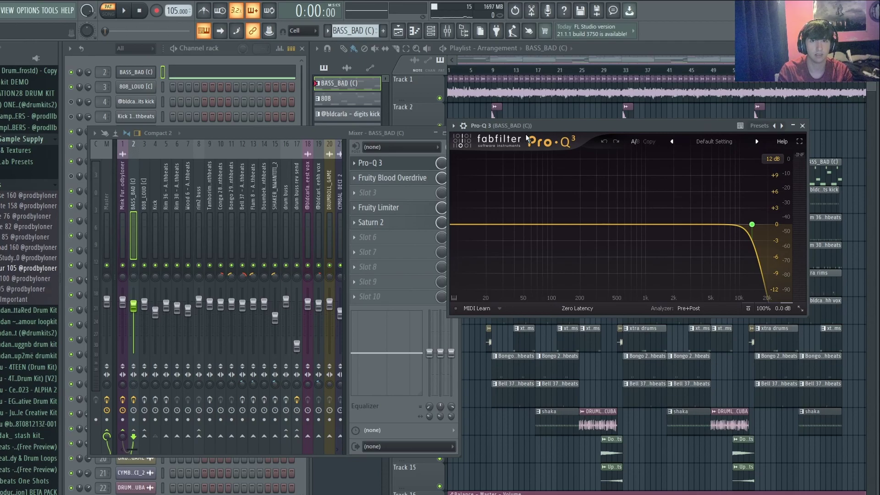
Open Fruity Blood Overdrive on the BASS_BAD (C) track, place it and Pro-Q 3 clear of the mixer, and play the pattern
left_click_drag(542, 130, 599, 94)
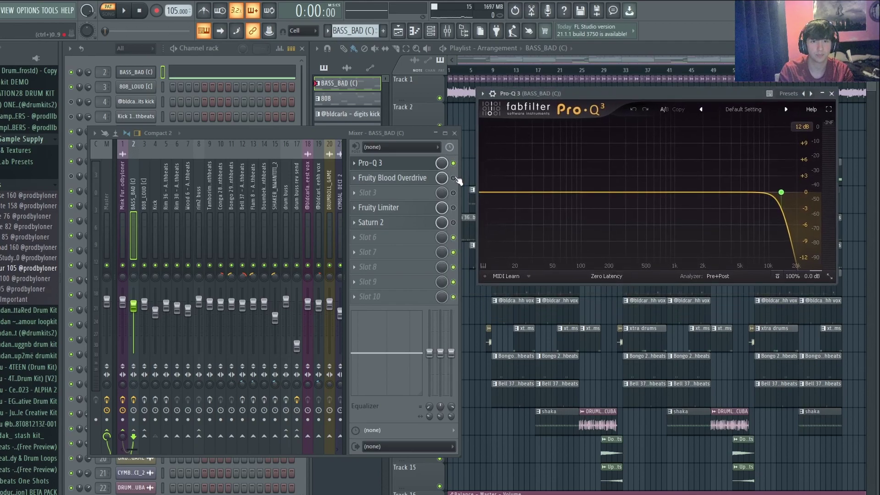
left_click(395, 179)
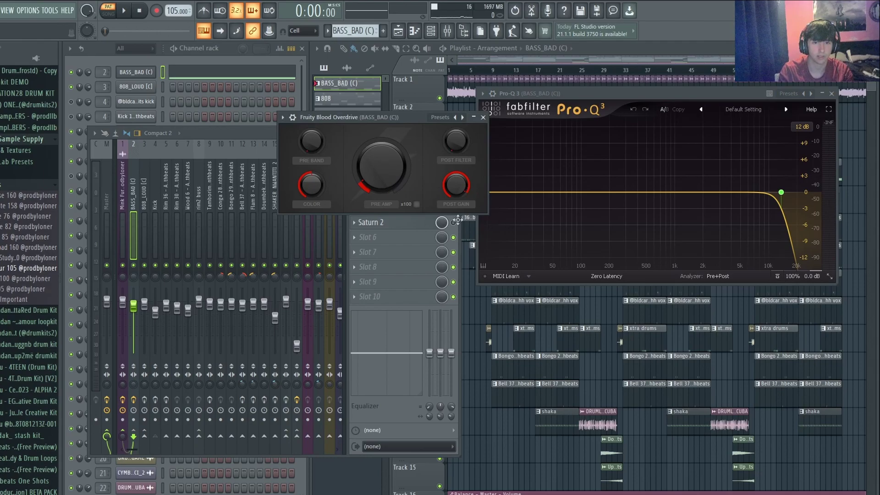
left_click_drag(403, 146, 785, 332)
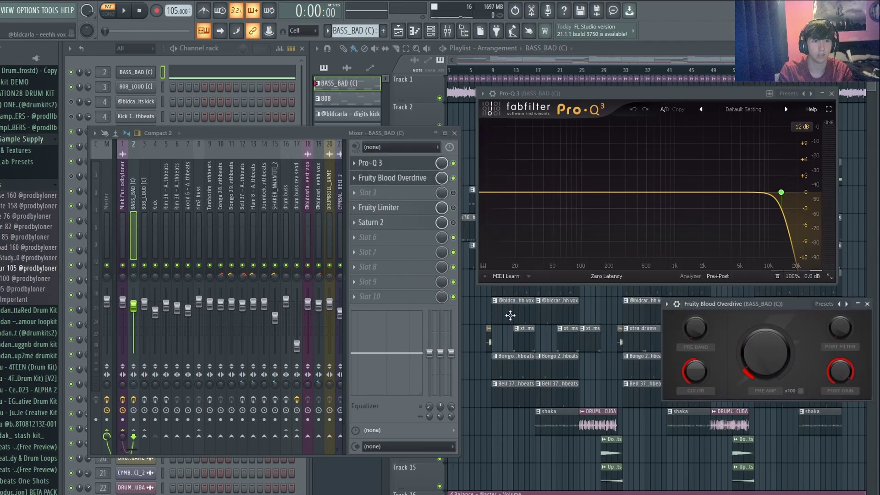
key("space")
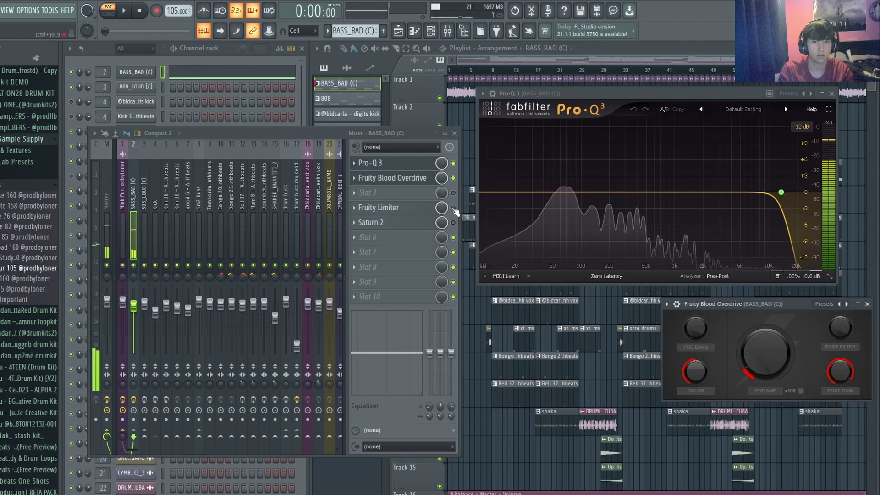
Review the Fruity Limiter and Saturn 2 settings on the BASS_BAD (C) track, playing the pattern with Saturn 2 open
left_click(415, 209)
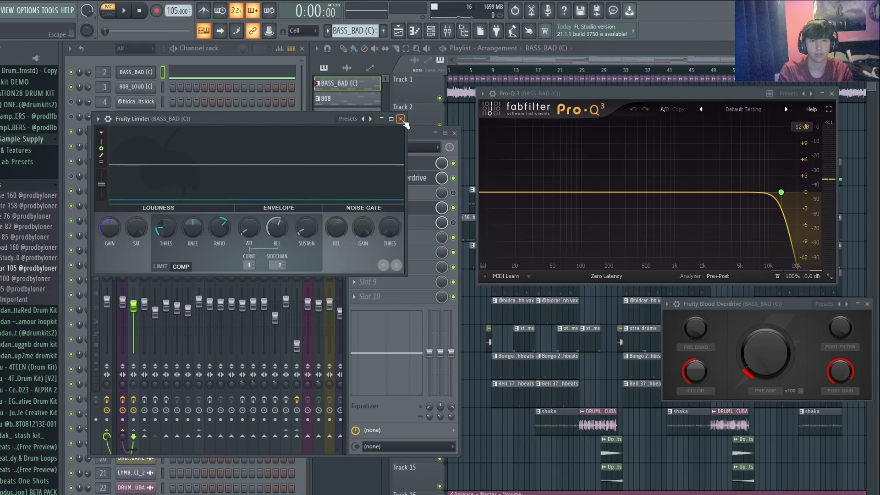
left_click(400, 119)
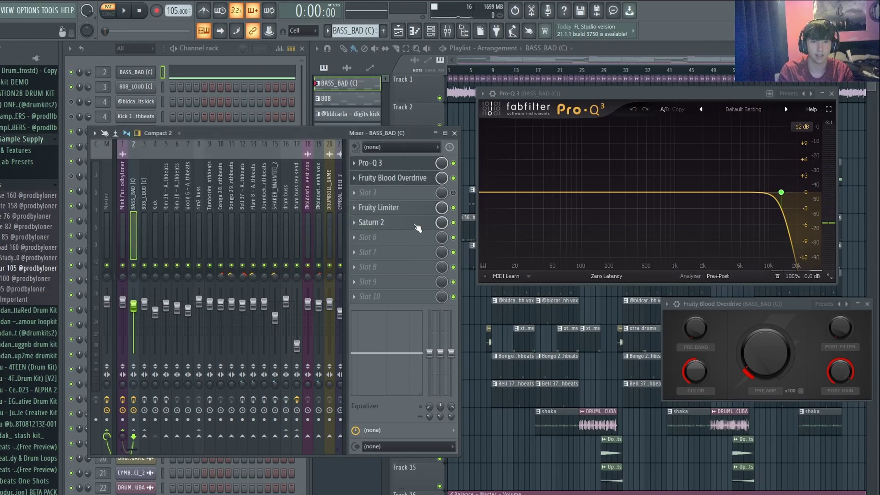
left_click(416, 225)
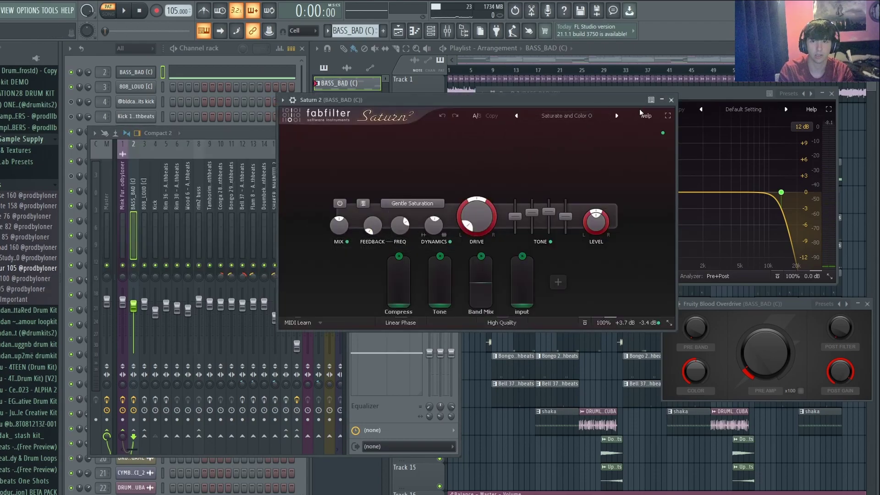
key("space")
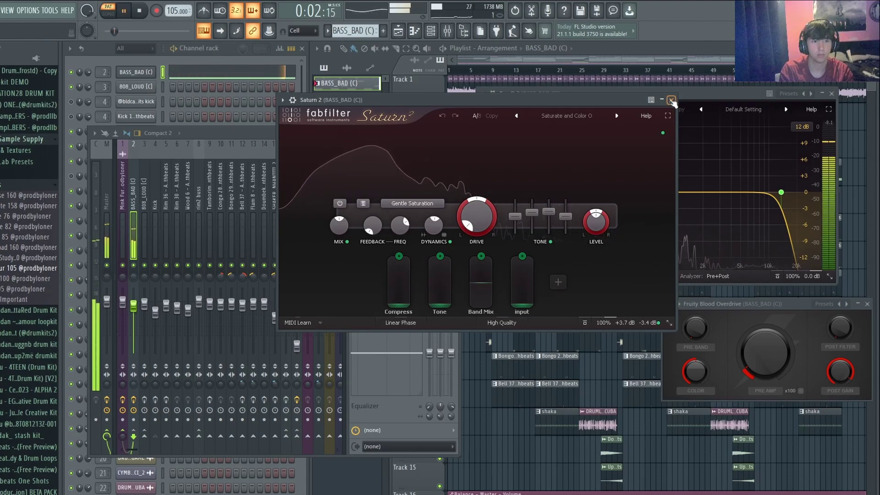
key("space")
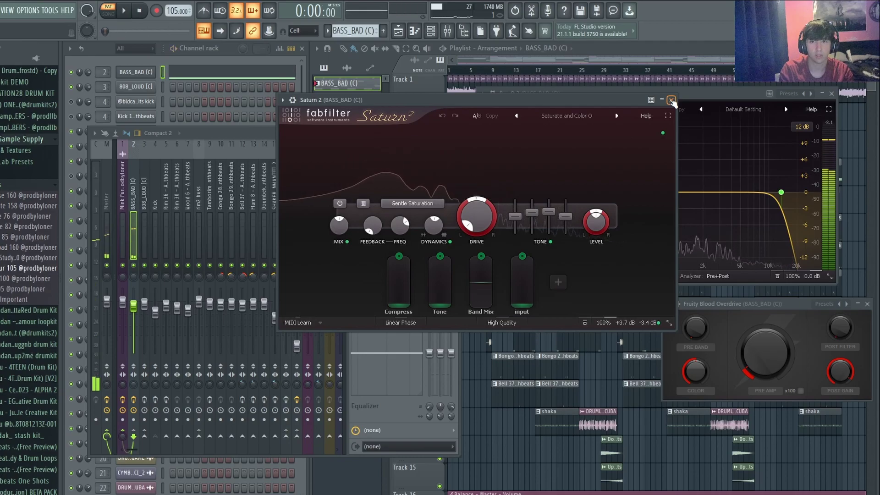
left_click(672, 100)
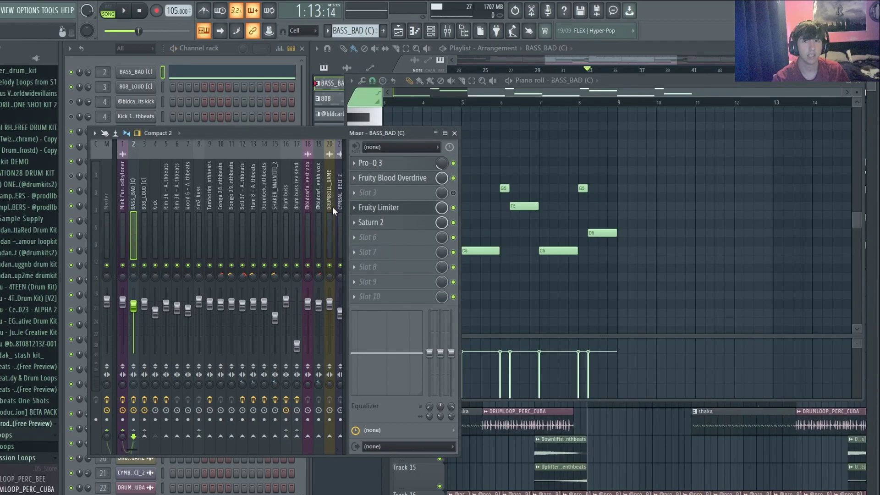
Open Trackspacer 2.5 on the Mink Fur mixer track and place it over the playlist, with the piano roll closed
left_click(121, 222)
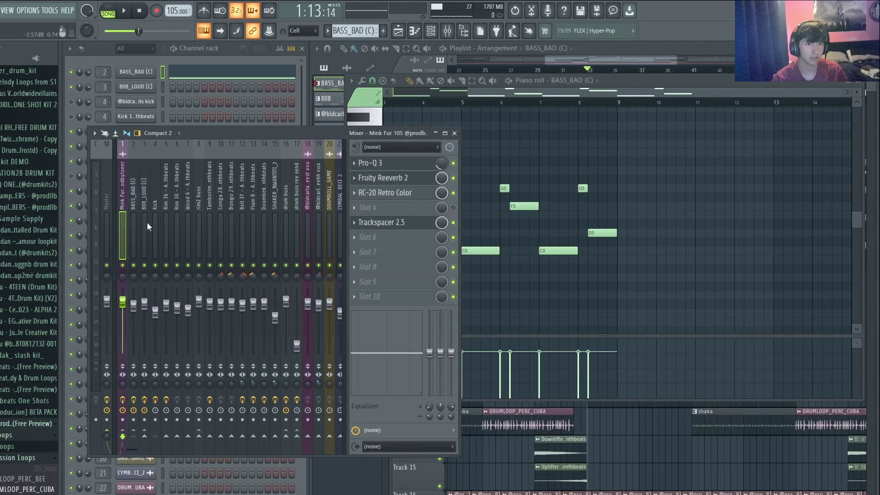
left_click(404, 223)
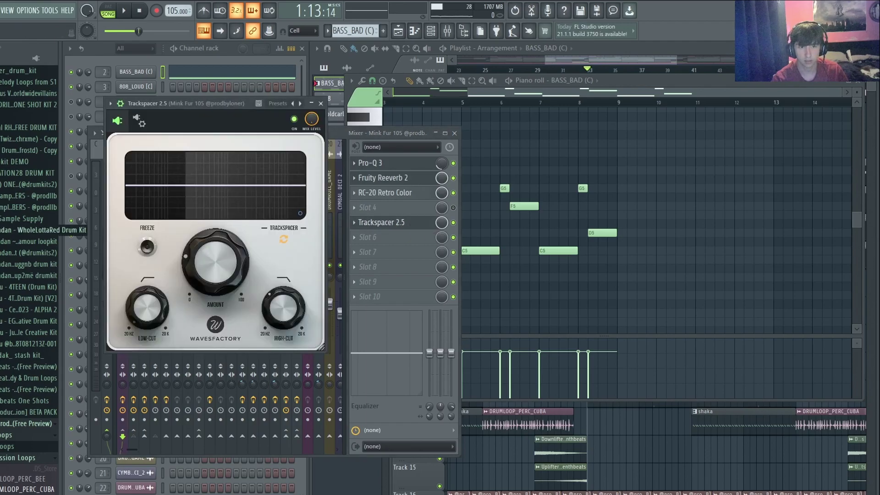
left_click(549, 59)
left_click_drag(222, 106, 521, 185)
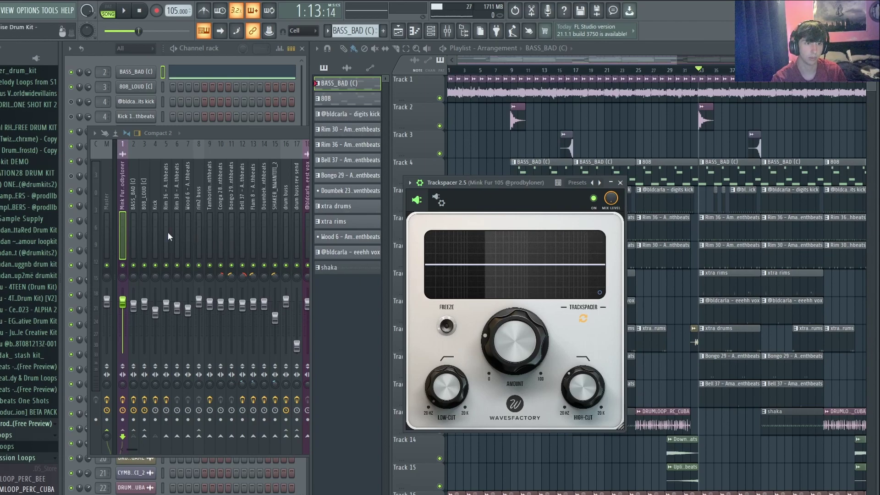
left_click(134, 223)
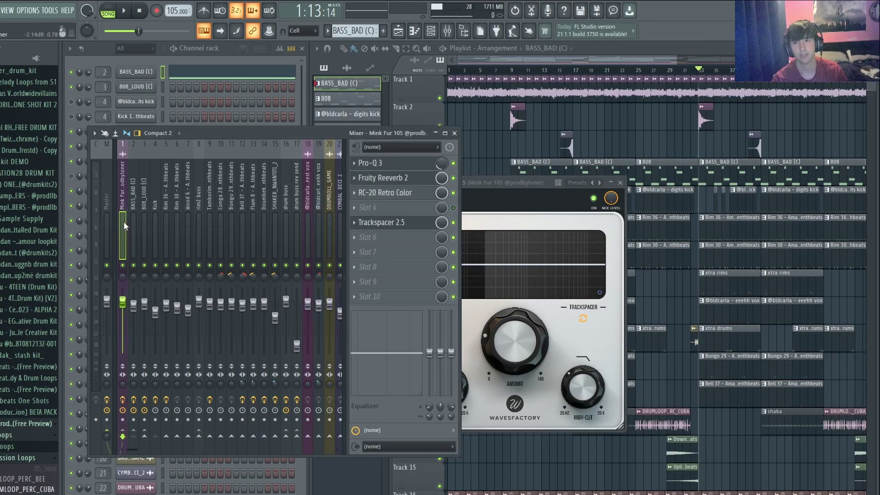
left_click(495, 180)
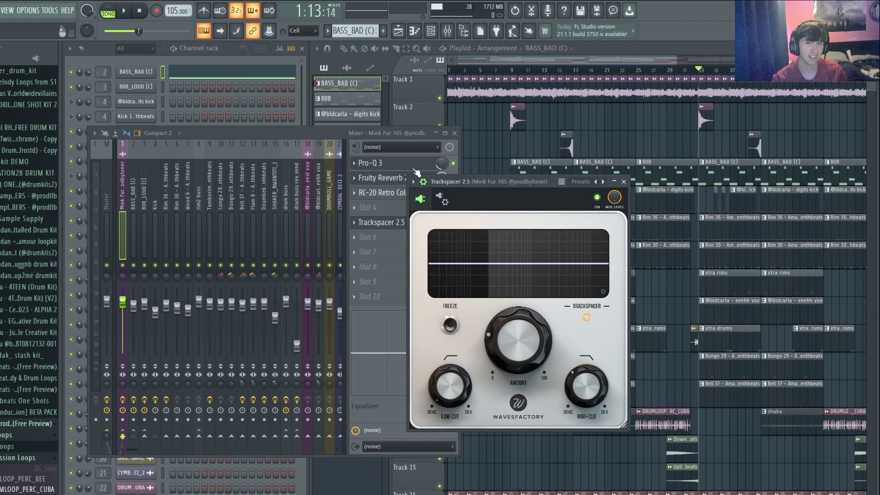
Isolate the Mink Fur loop and BASS_BAD (C) playlist tracks and play them with Trackspacer 2.5 beside the mixer
right_click(440, 99)
right_click(440, 98)
scroll(470, 147, "down", 2)
key("space")
key("F9")
left_click_drag(481, 182, 655, 209)
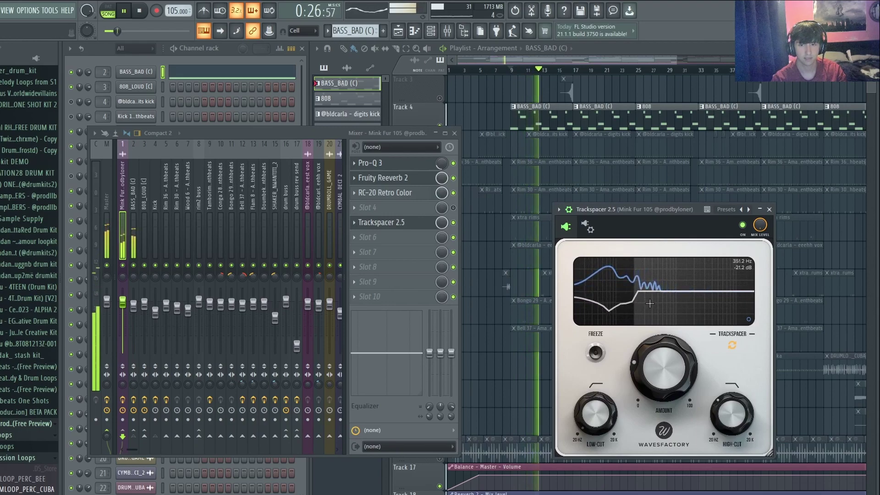
Stop playback and open Pro-Q 3 on the Mink Fur mixer track
key("space")
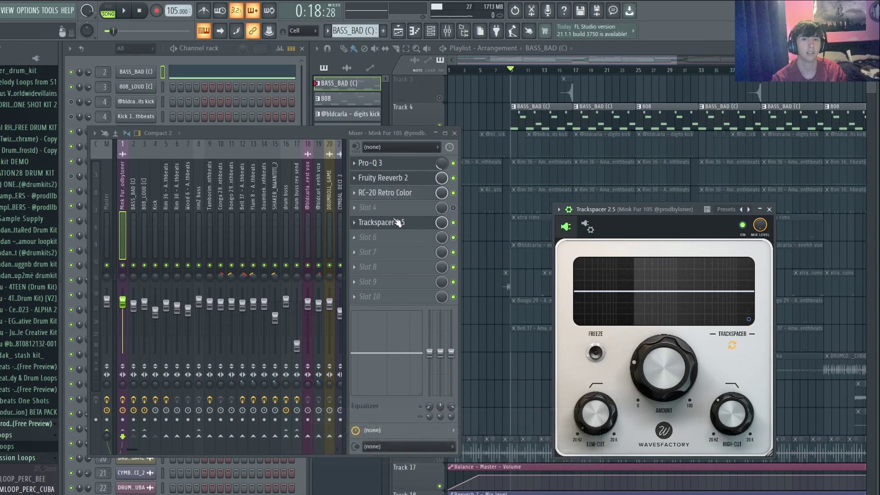
scroll(480, 235, "up", 2)
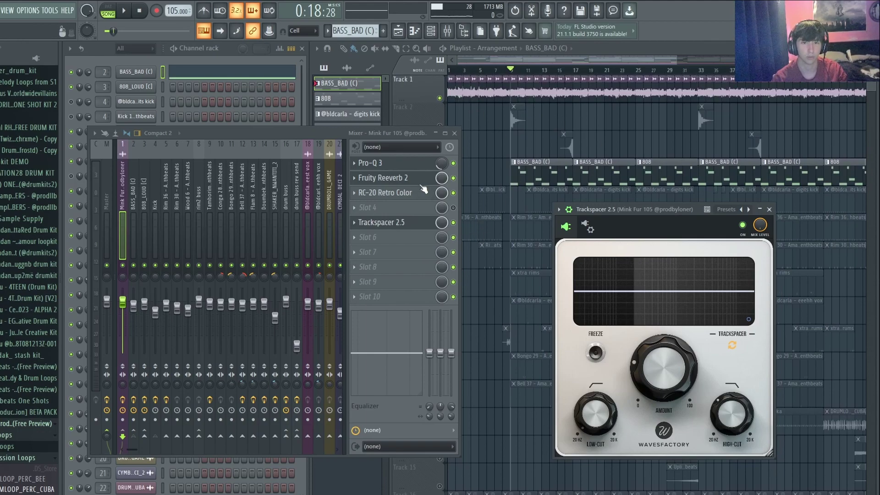
left_click(403, 164)
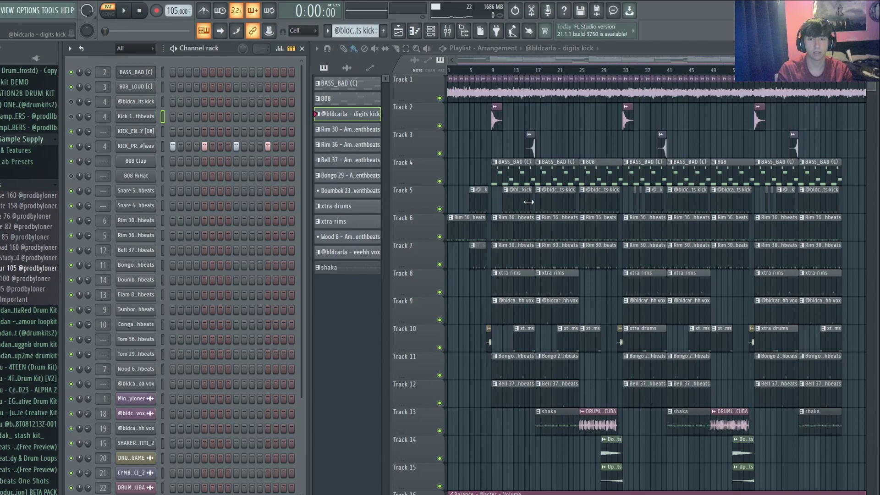
Open the KICK_PRESENT [F#] channel in the piano roll and examine its full kick pattern
right_click(146, 147)
left_click(163, 150)
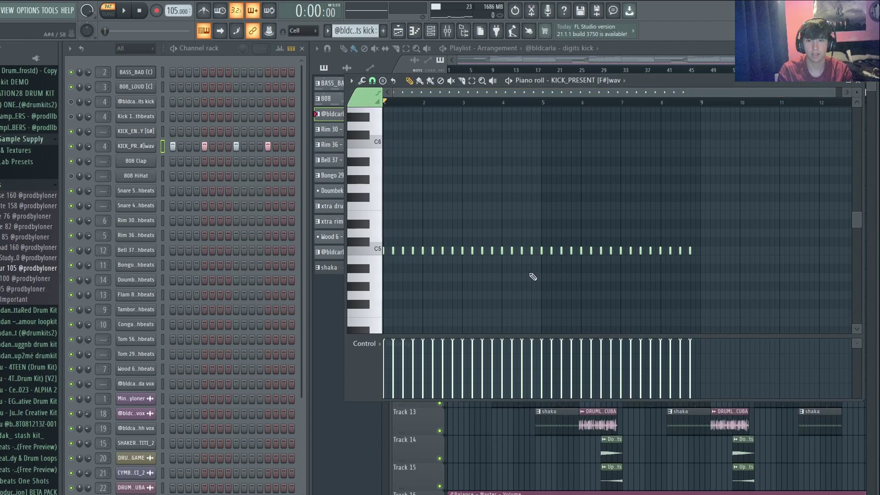
scroll(400, 284, "up", 2)
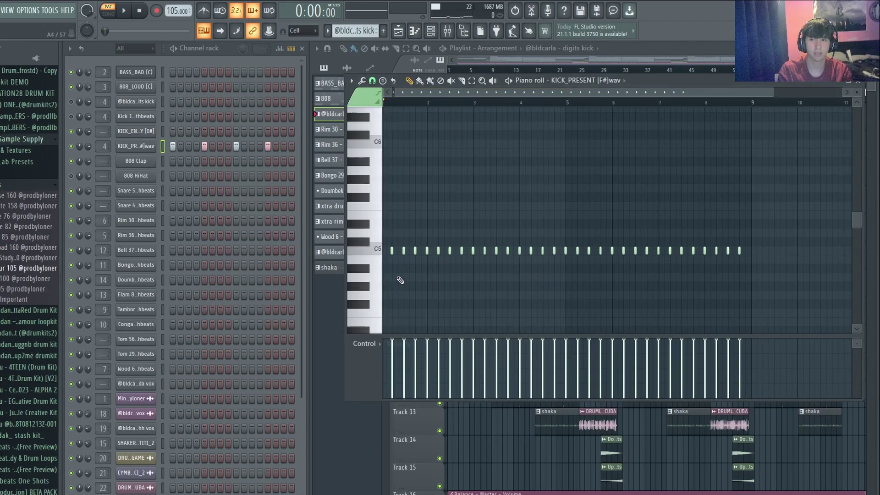
scroll(443, 91, "left", 1)
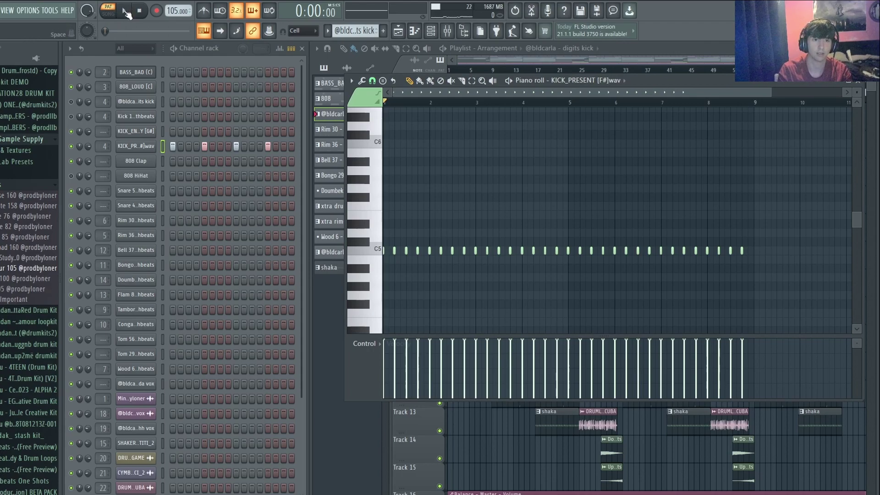
Select the Kick mixer track and review its Pro-Q 3 and Fruity soft clipper settings
left_click(447, 31)
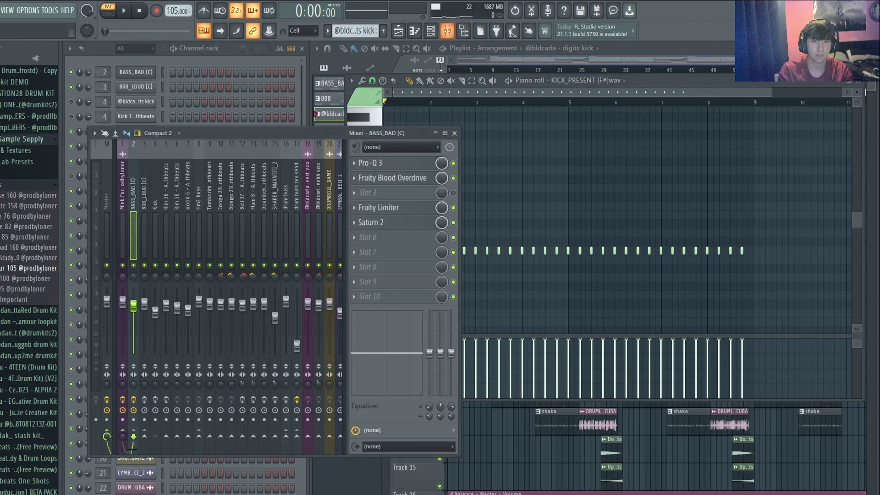
left_click(158, 236)
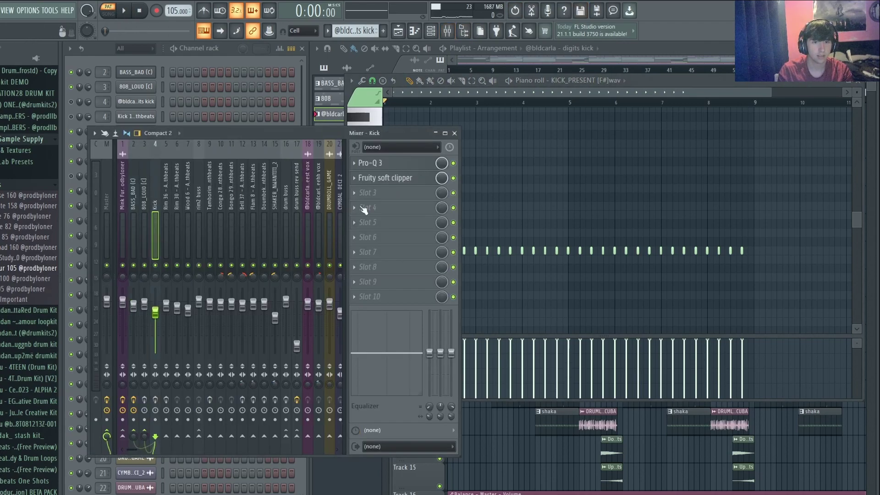
left_click(416, 164)
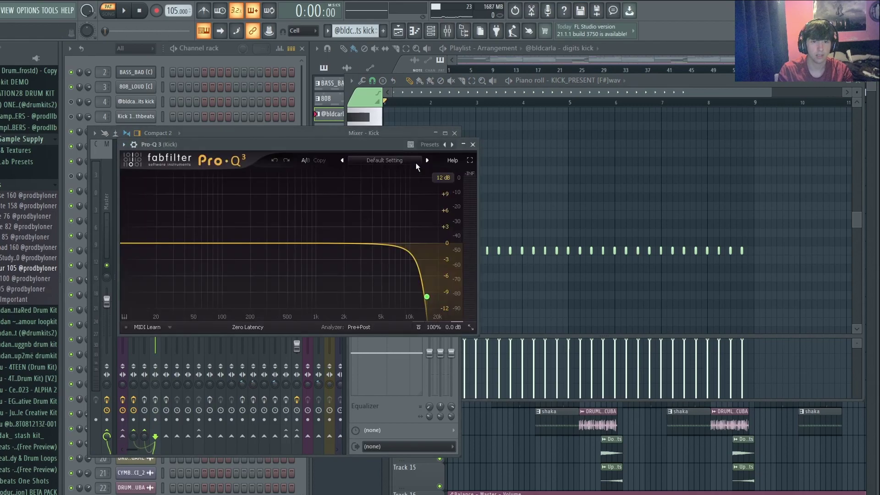
left_click(475, 143)
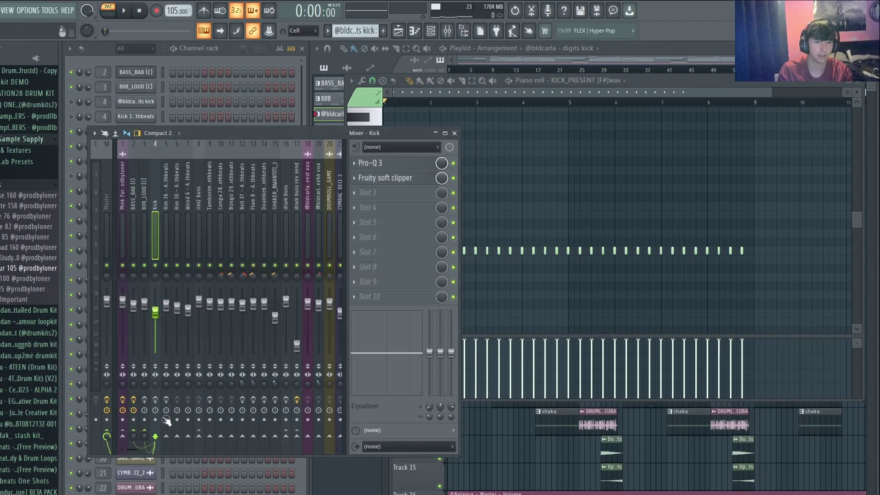
left_click(378, 178)
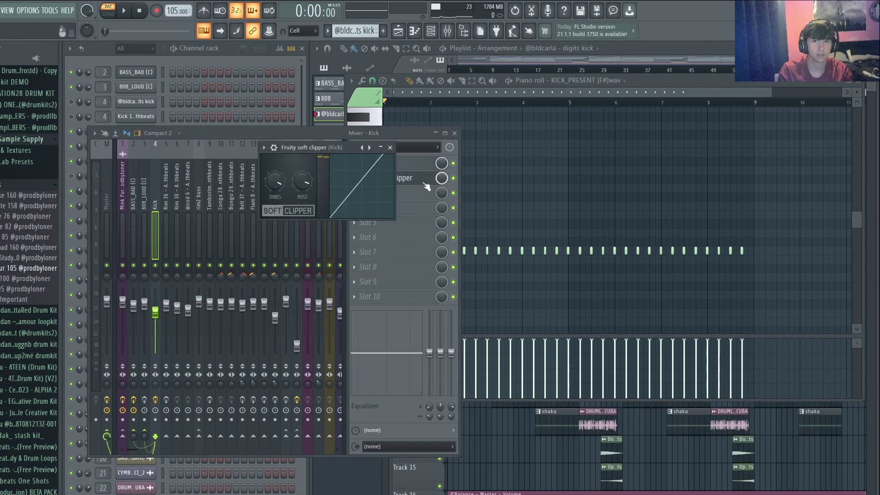
left_click(390, 148)
Play the kick pattern, audition the sample in the KICK_PRESENT [F#] channel settings, and close the piano roll
key("space")
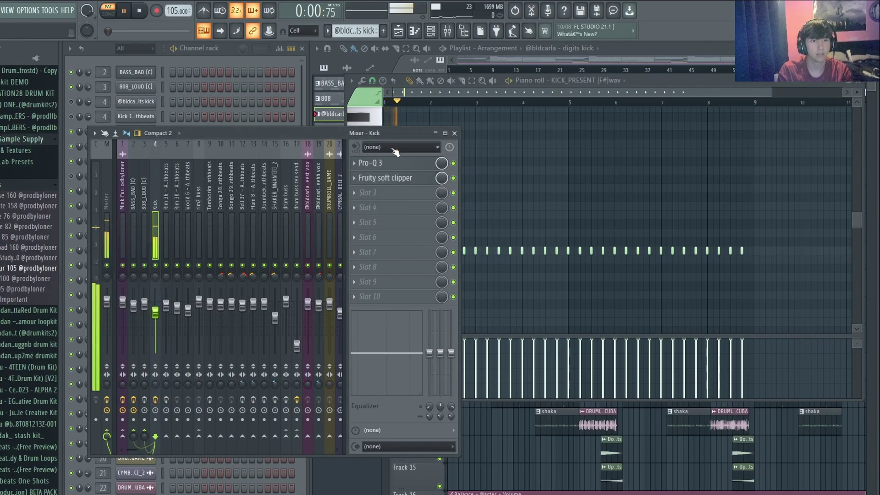
left_click(147, 62)
key("space")
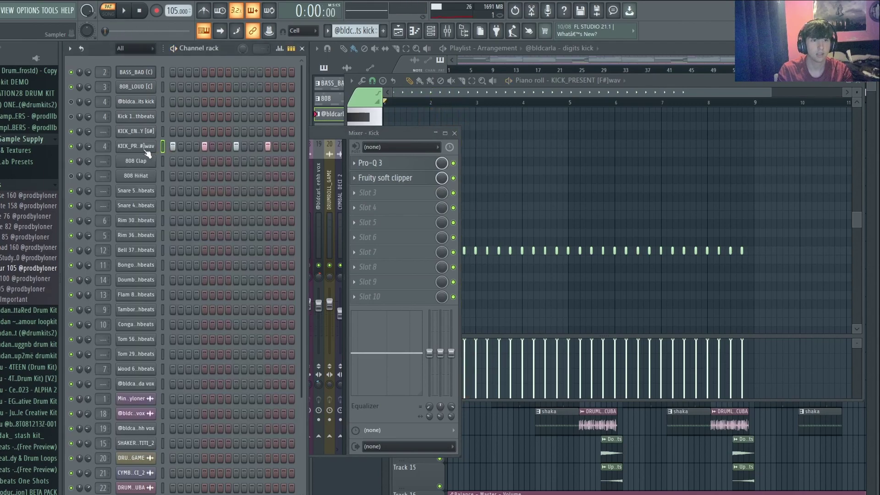
left_click(144, 146)
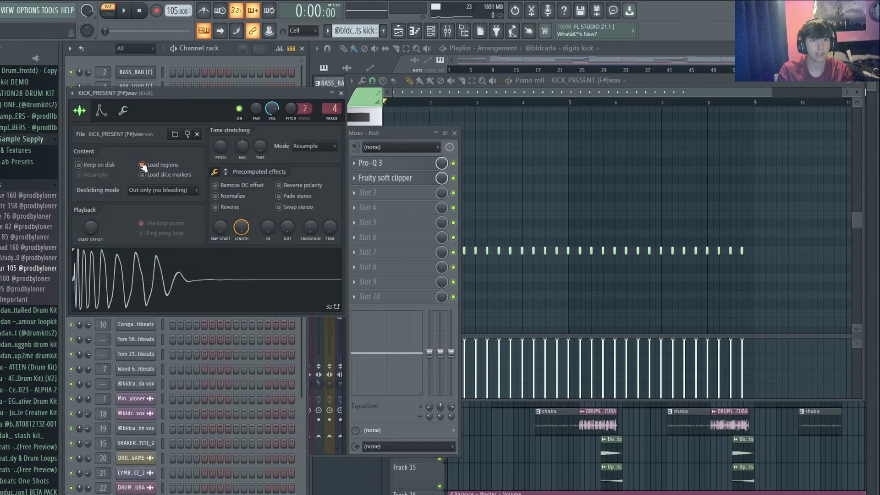
left_click(152, 284)
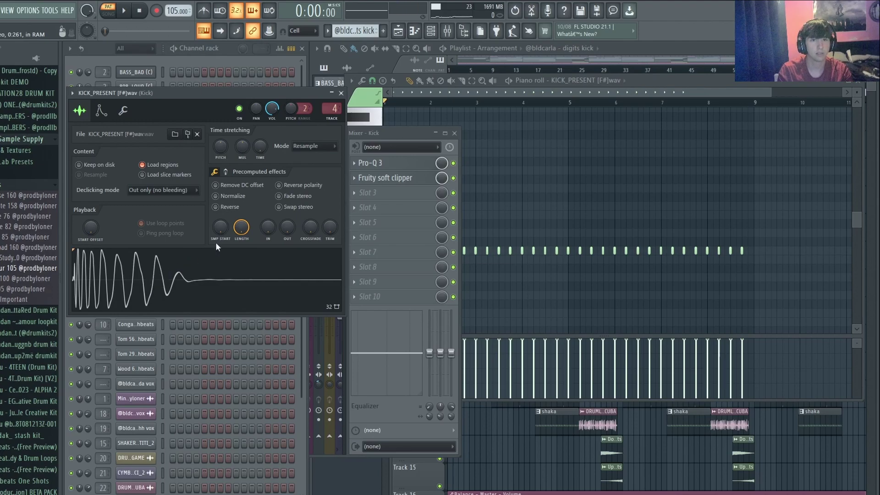
left_click(864, 86)
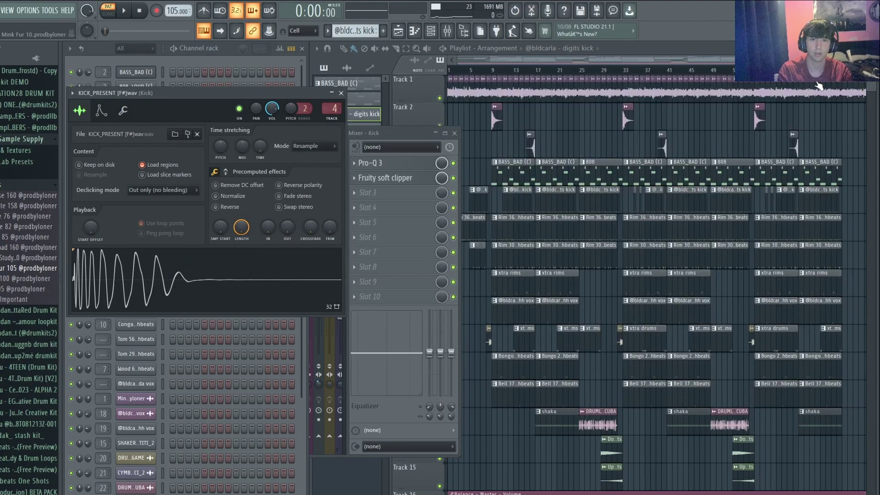
Play the soloed BASS_BAD (C) and kick tracks from bar 9 with the mixer and the bass's Fruity Limiter open
left_click(504, 178)
left_click(491, 69)
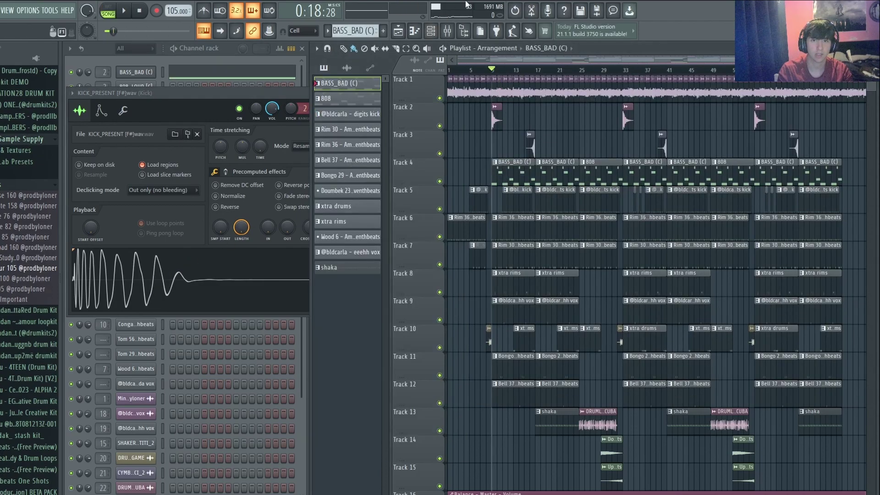
left_click(447, 30)
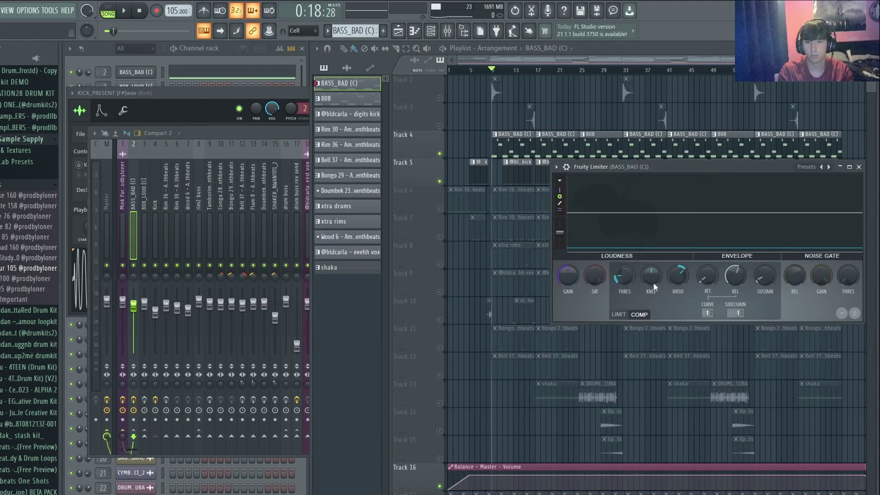
key("space")
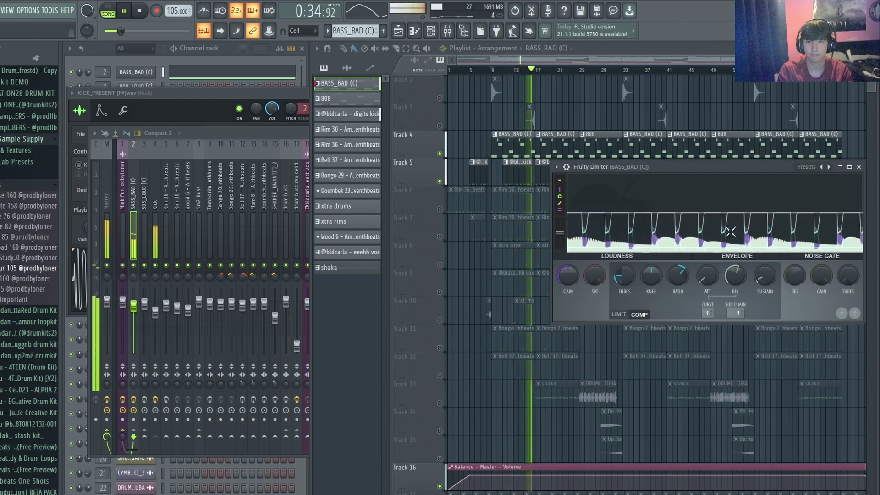
Stop the song, open the Rim 36 channel in the piano roll, and play its pattern in pattern mode
key("space")
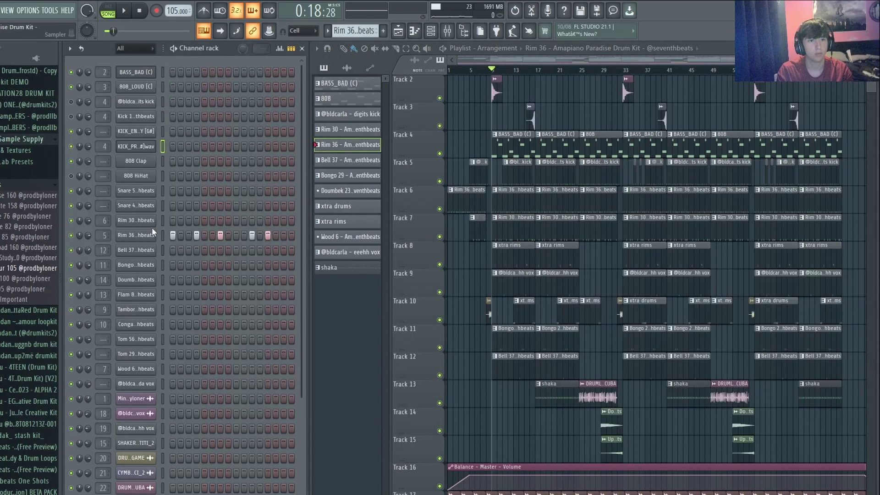
right_click(152, 227)
left_click(166, 238)
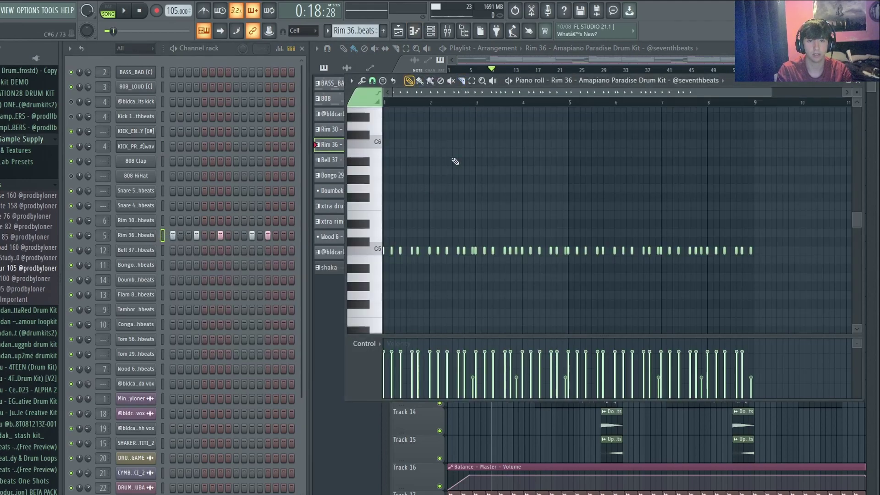
left_click(109, 6)
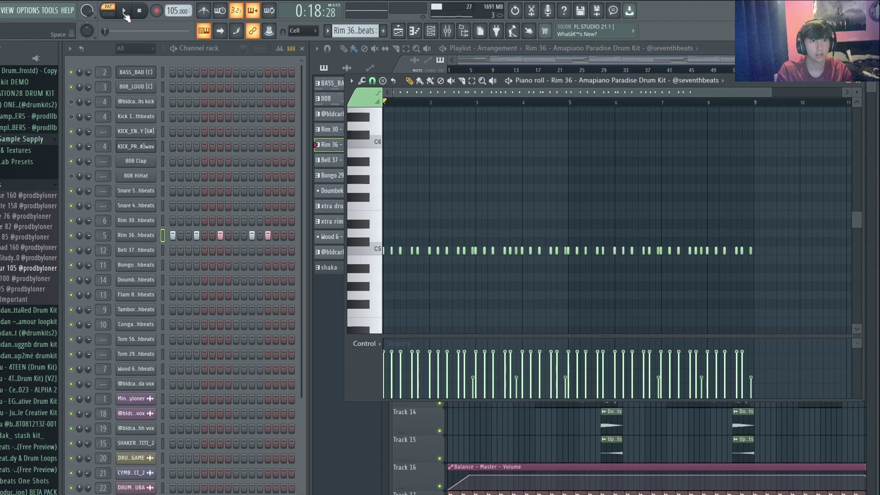
left_click(124, 11)
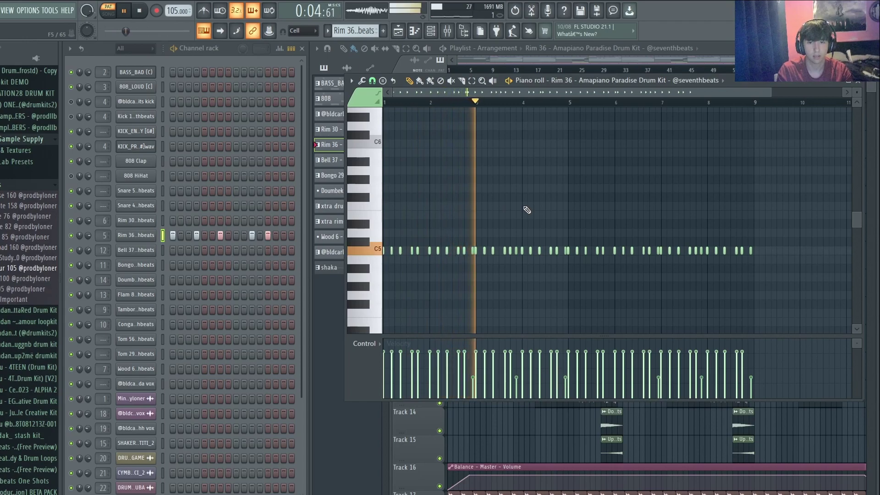
key("space")
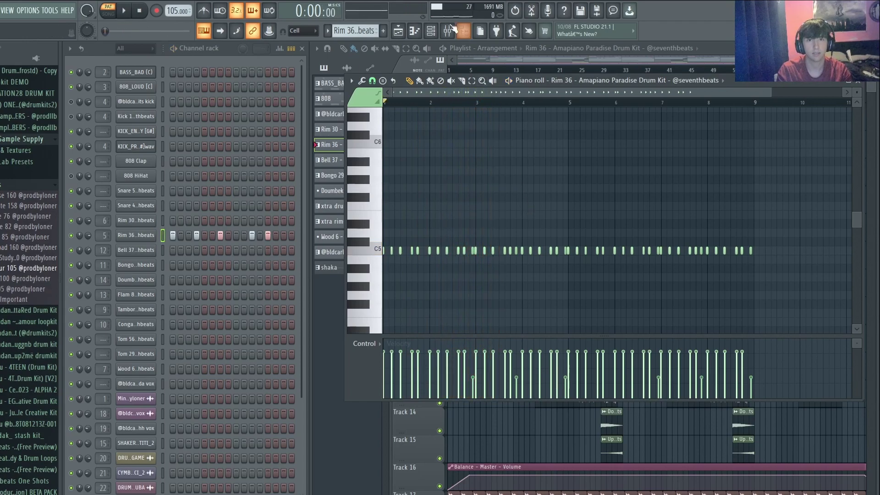
Review the Fruity Reeverb 2 settings on the Rim 36 mixer track while its pattern plays, and close the piano roll and mixer
left_click(446, 31)
left_click(161, 225)
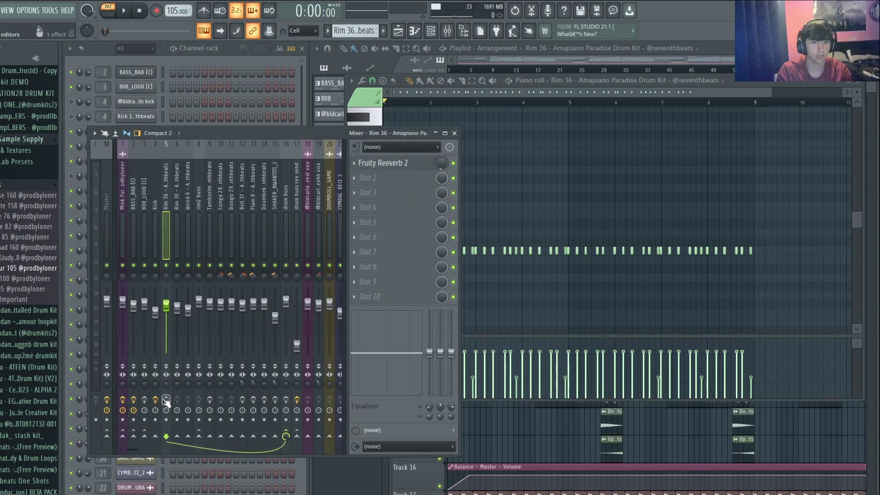
left_click(382, 163)
key("space")
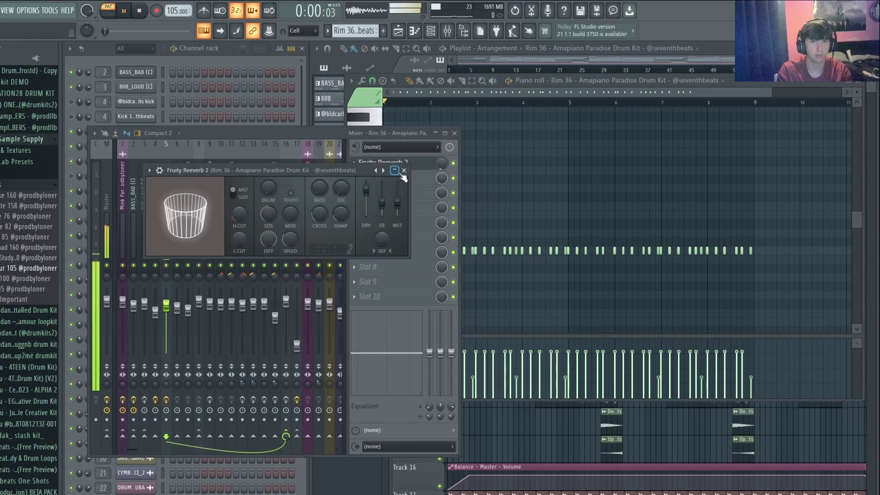
left_click(404, 171)
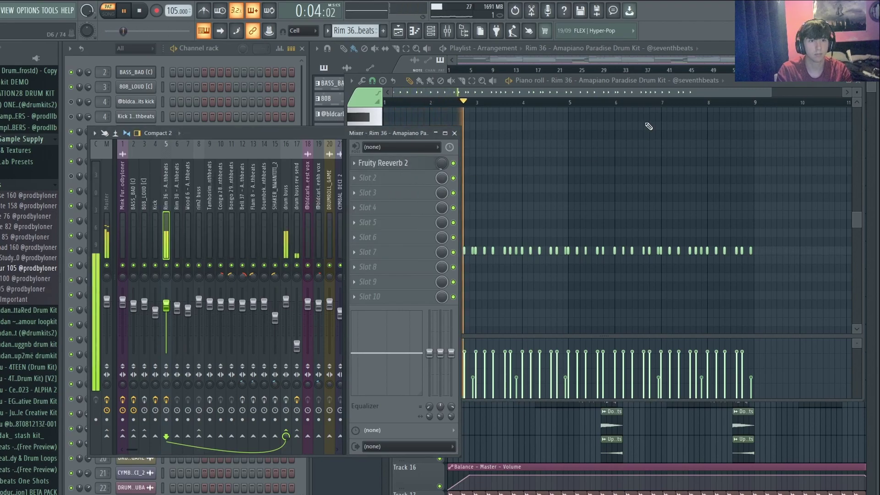
key("space")
key("F7")
key("F9")
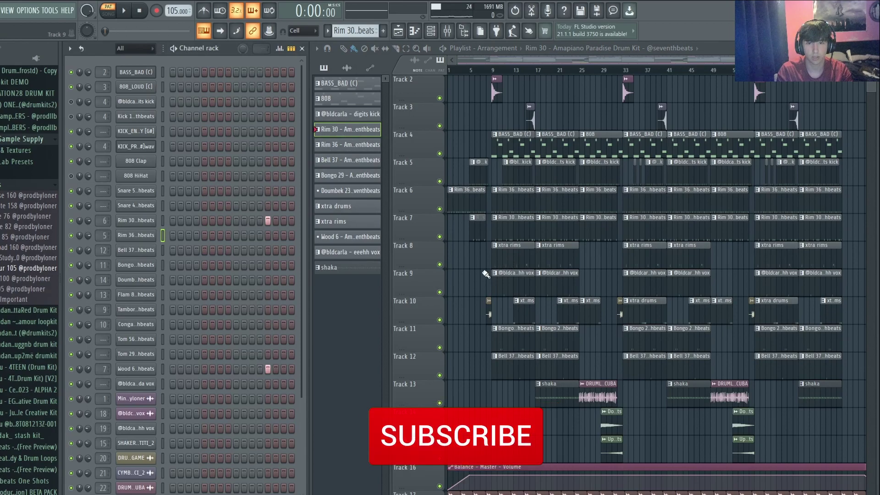
Open the Rim 30 and Wood 6 channel settings and examine their samples
scroll(522, 256, "up", 2)
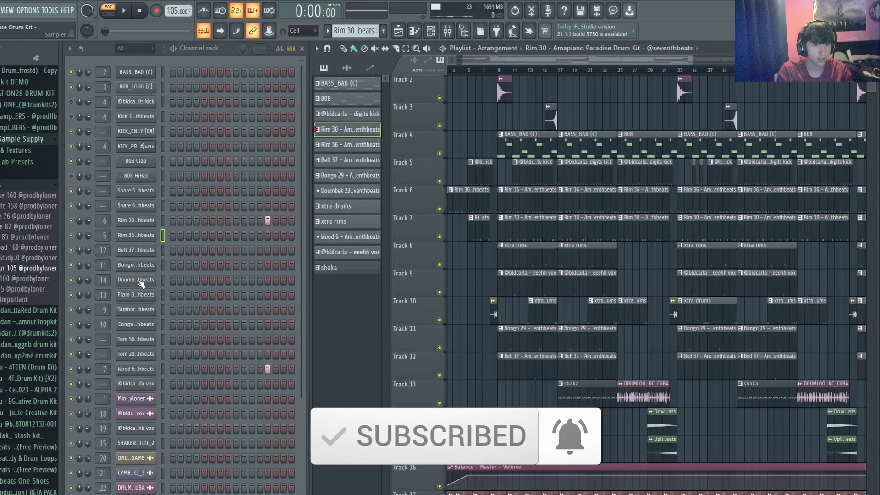
right_click(148, 220)
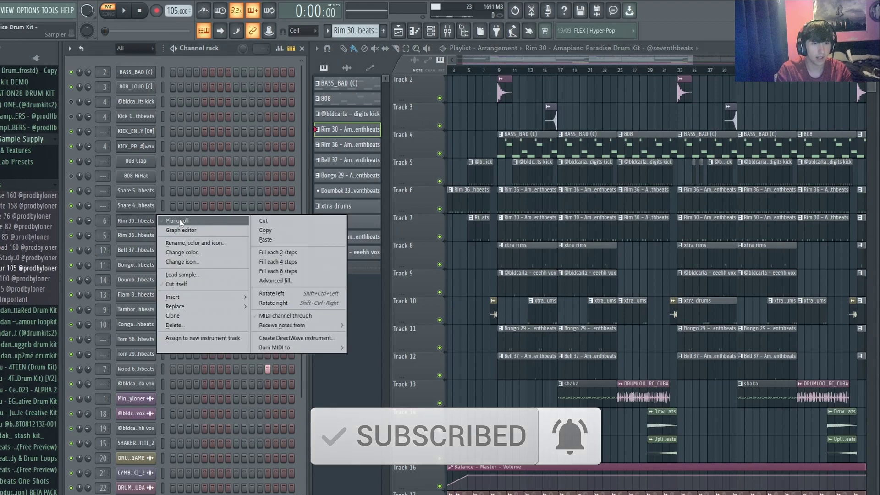
left_click(334, 420)
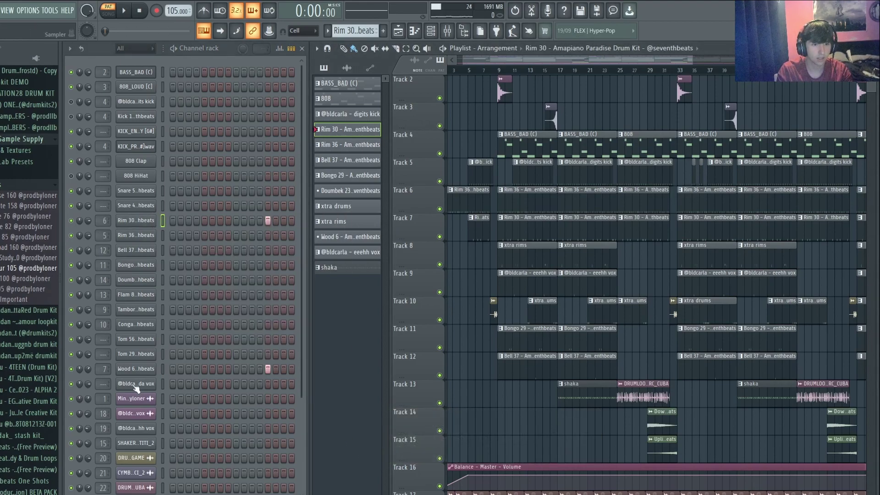
left_click(142, 222)
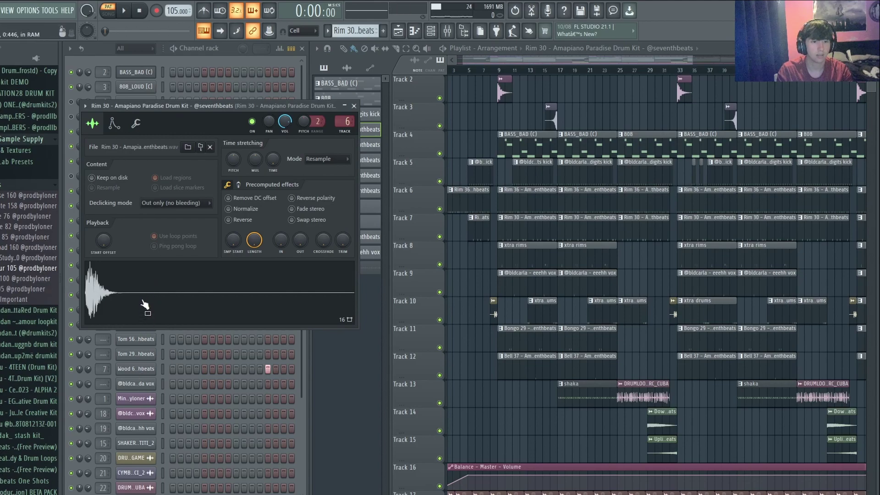
left_click(140, 369)
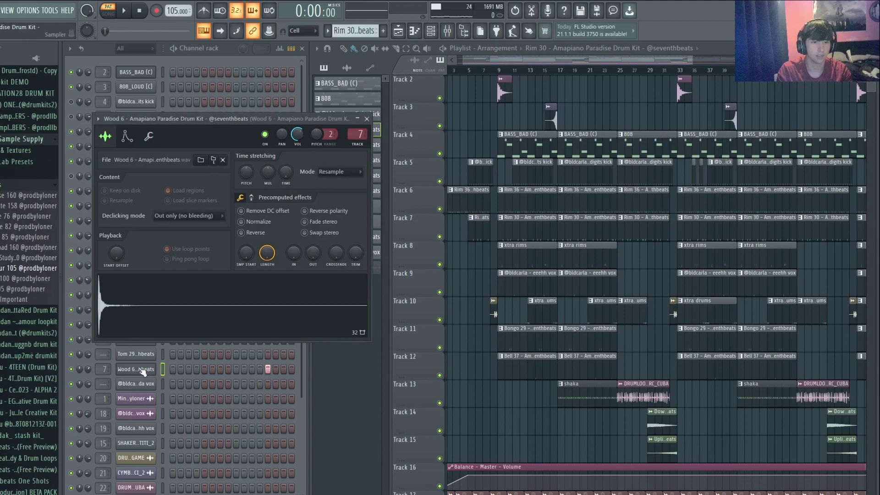
left_click(148, 57)
Open the Rim 30 channel in the piano roll and play its pattern
right_click(145, 219)
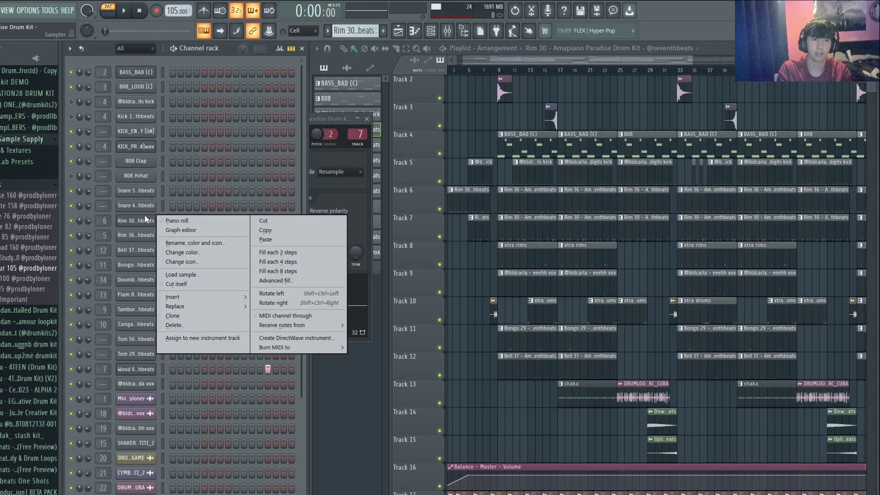
left_click(183, 221)
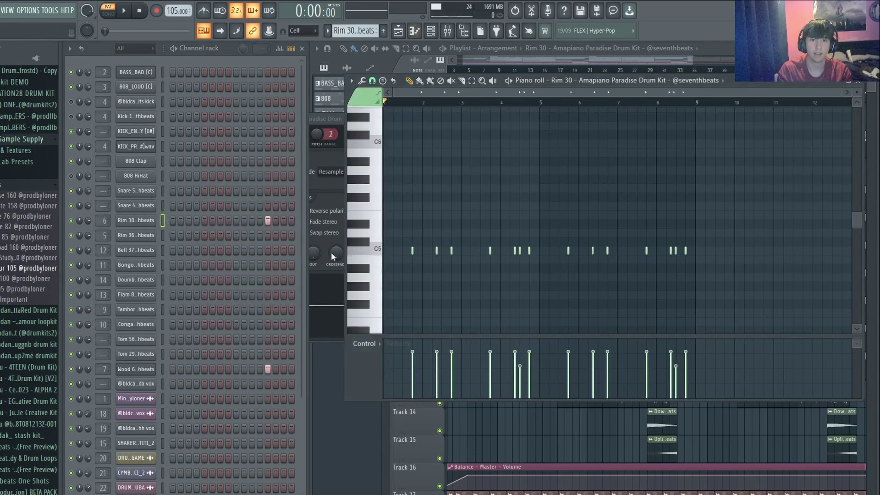
key("space")
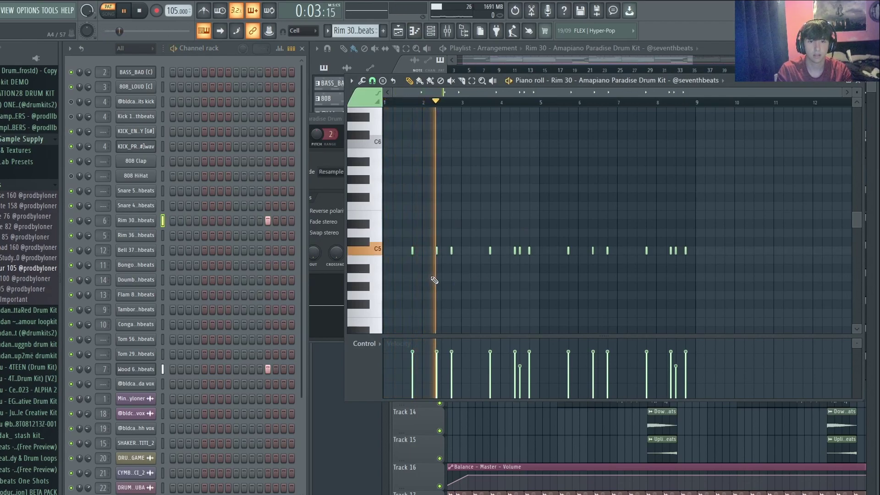
key("space")
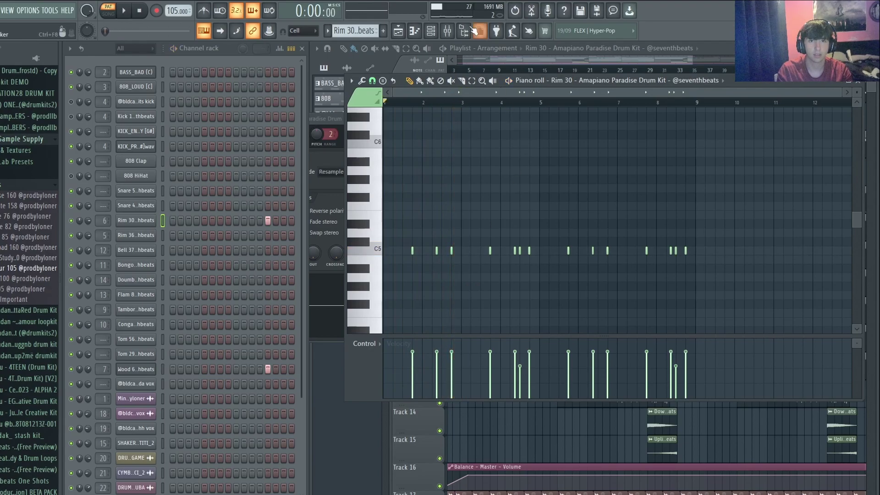
Check the Rim 30, Wood 6 and rim2 buss mixer tracks for effects and routing
left_click(446, 31)
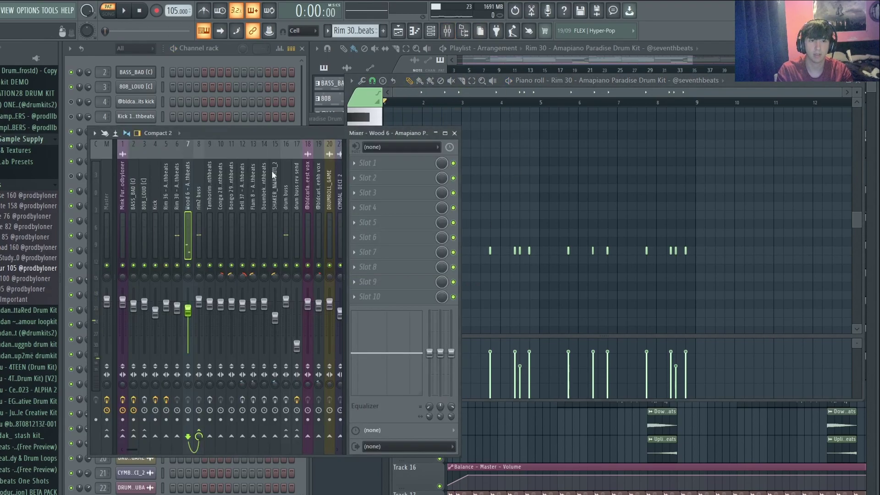
left_click(177, 225)
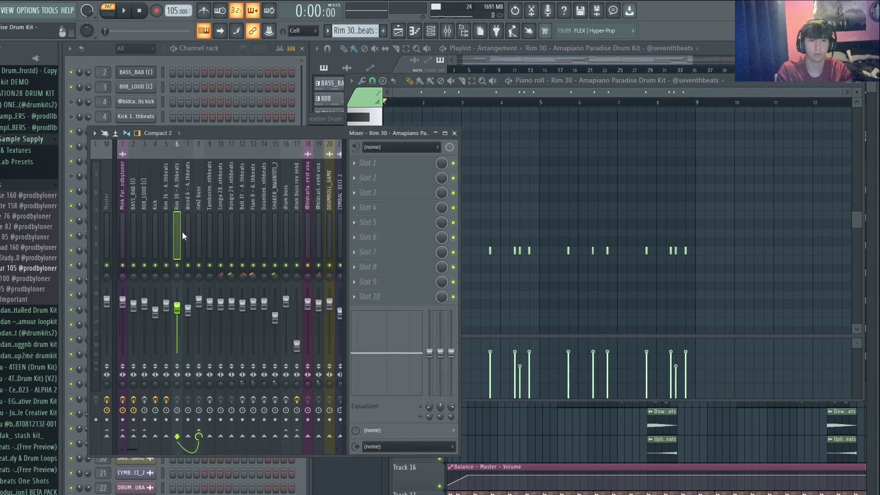
left_click(188, 234)
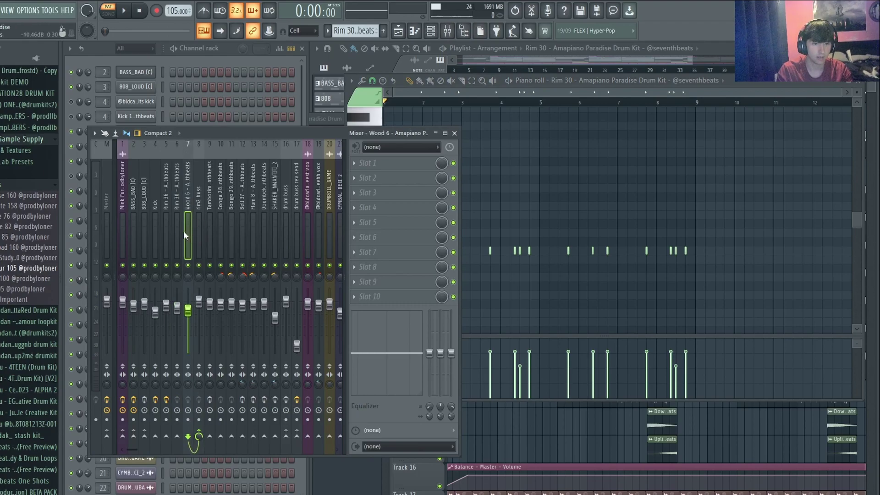
left_click(197, 235)
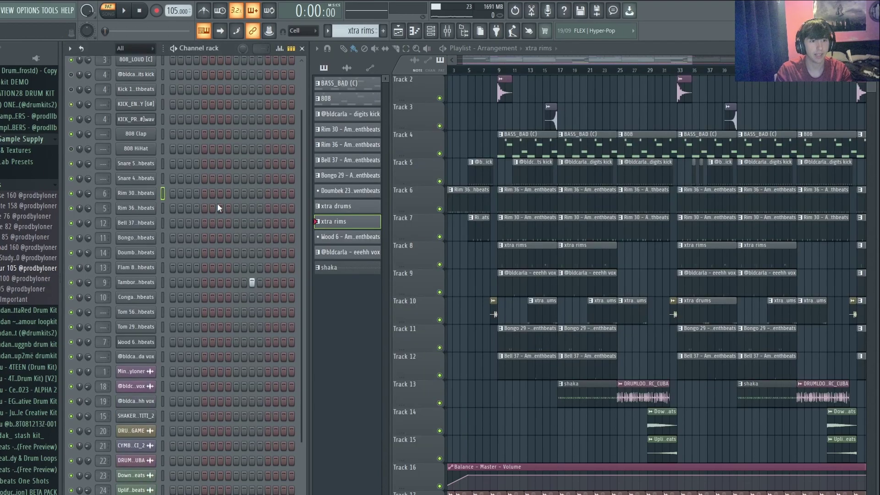
Play the xtra rims pattern with the Tamborim 10 channel settings open, and move that window off the channel rack
scroll(157, 258, "down", 1)
scroll(463, 257, "up", 3)
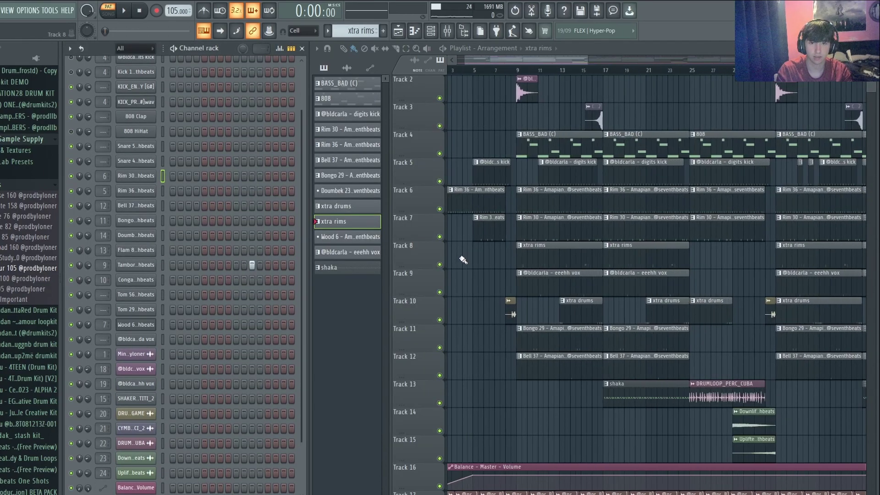
right_click(138, 268)
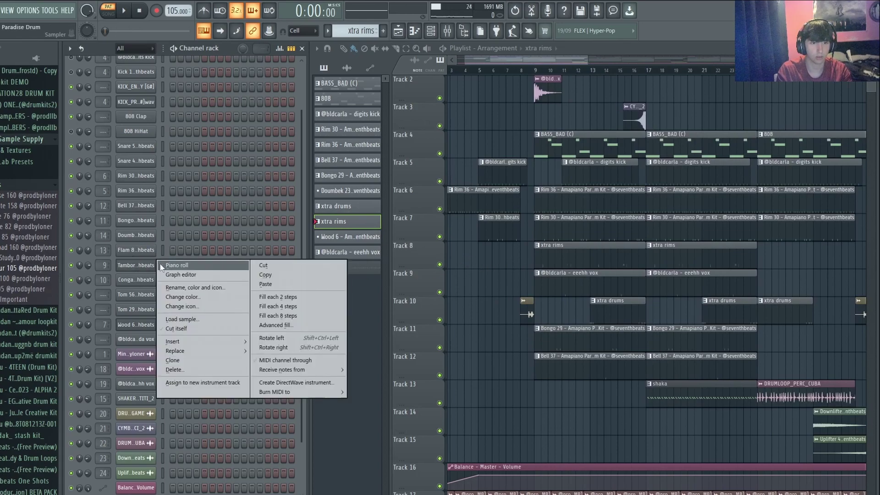
left_click(126, 269)
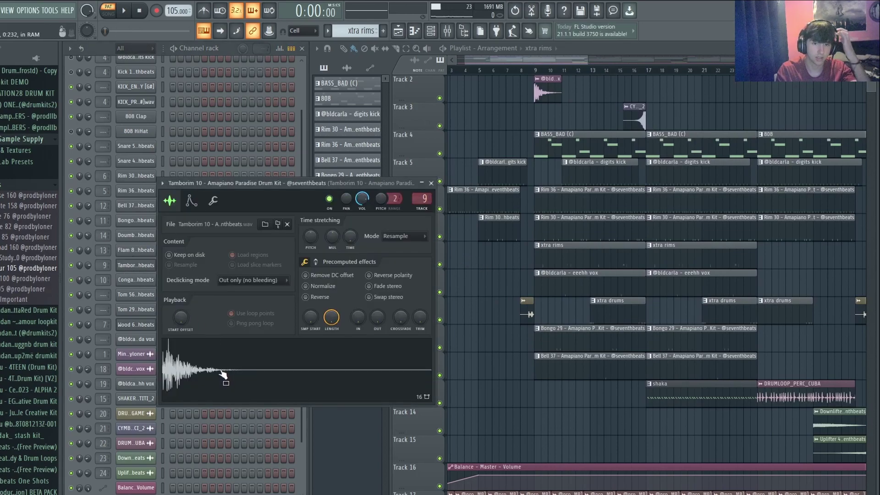
key("space")
left_click_drag(196, 190, 431, 215)
Examine the Tamborim 10 and Conga 28 notes of the xtra rims pattern in the piano roll and play them
right_click(160, 262)
left_click(183, 265)
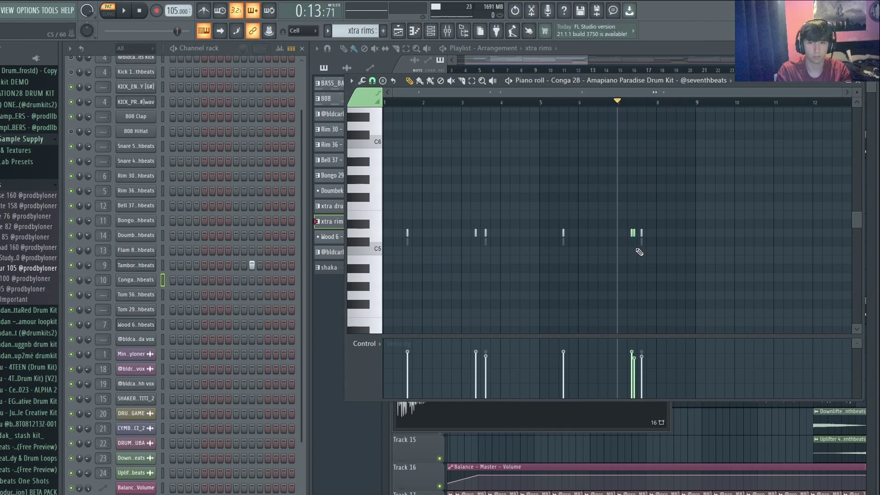
key("space")
key("space")
Compare the effects and EQ on the Tamborim 10, Conga 28 and Bongo 29 mixer tracks
left_click(445, 31)
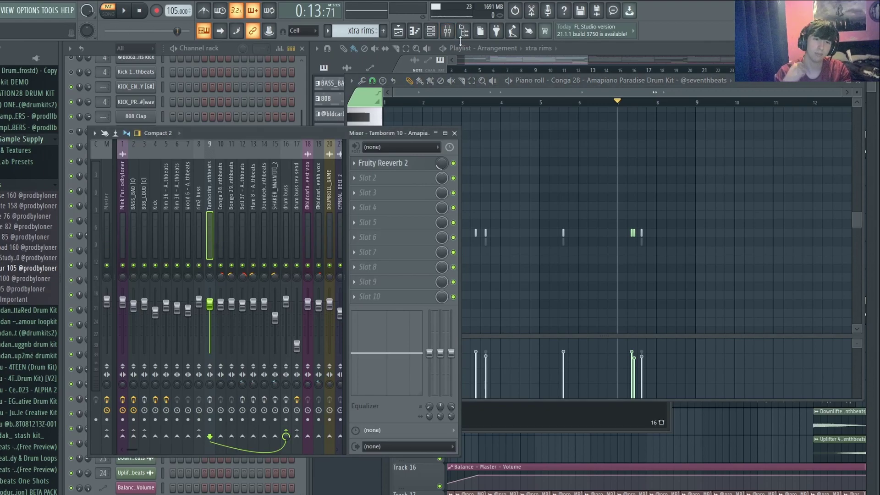
left_click(225, 244)
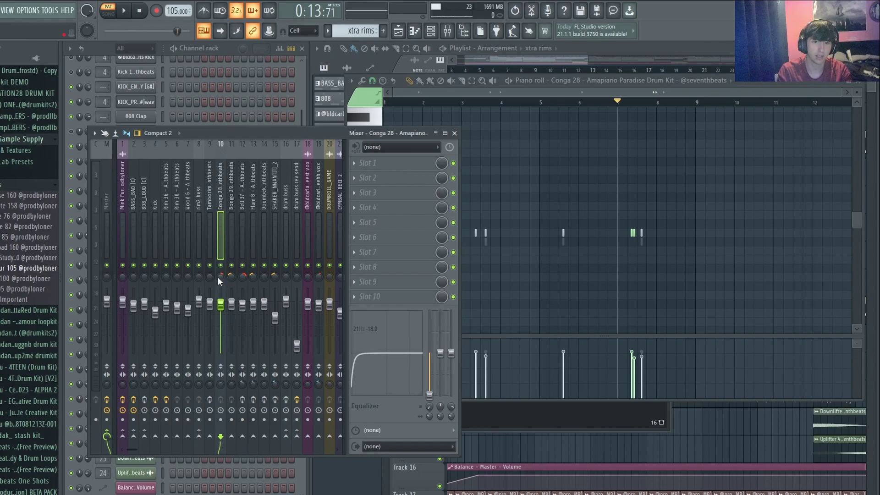
left_click(206, 243)
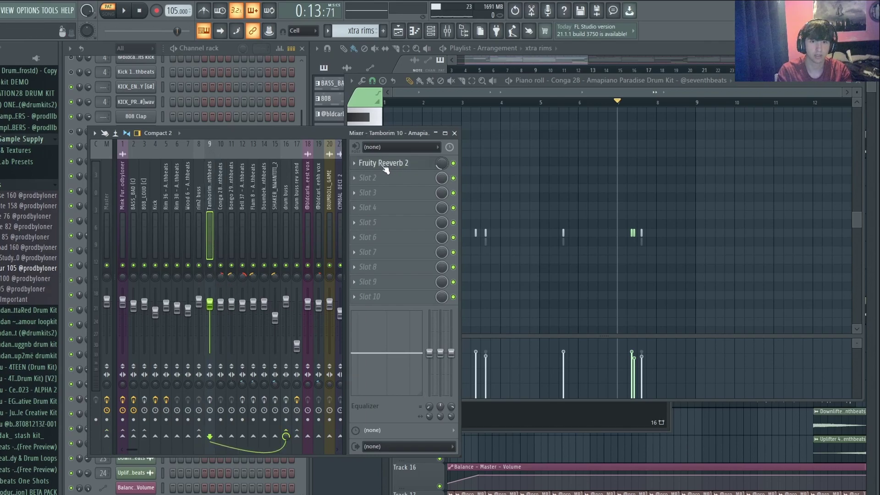
left_click(232, 227)
key("F5")
Select the eeehh vox pattern, close the mixer, open the vox notes in the piano roll, and play them from bar 3
left_click(596, 284)
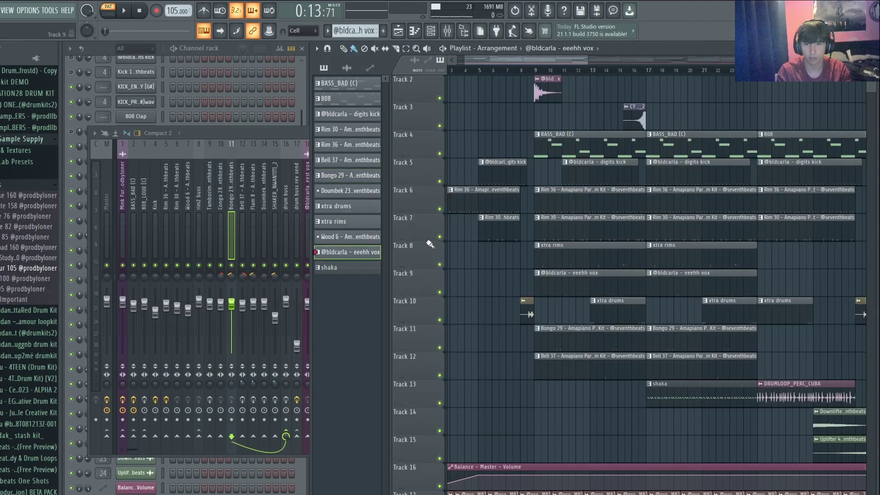
key("F9")
scroll(222, 252, "down", 3)
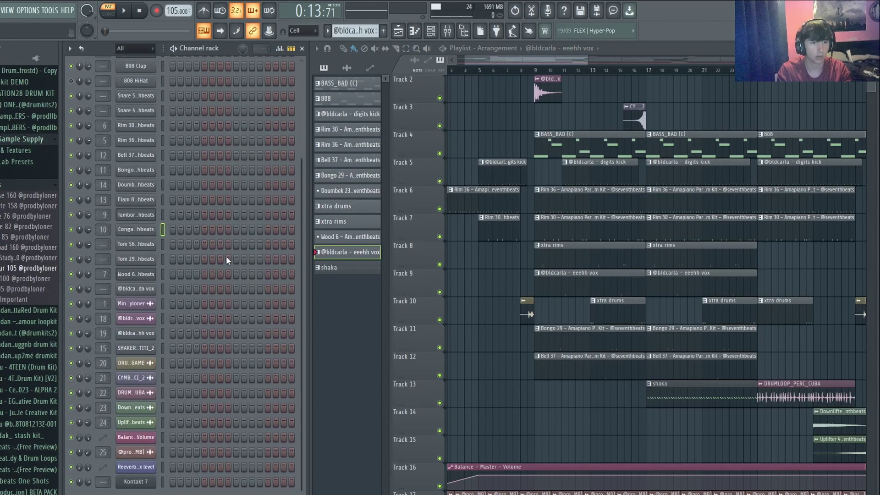
scroll(163, 273, "up", 1)
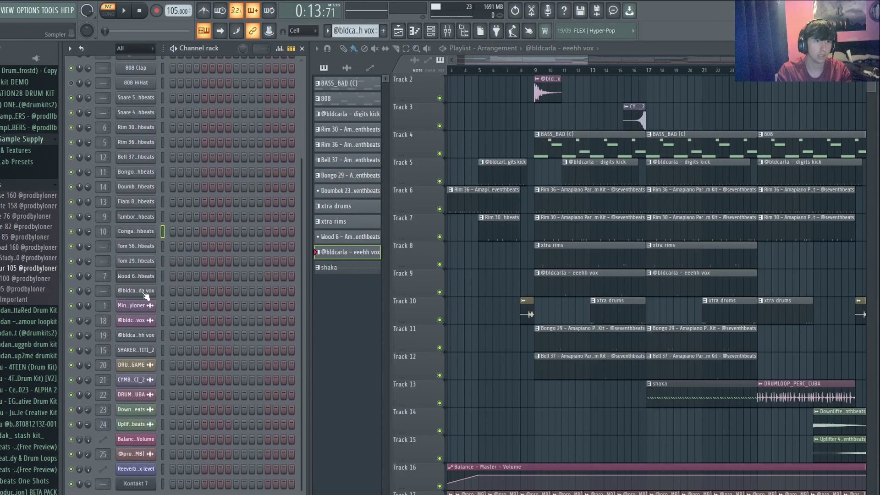
right_click(150, 335)
left_click(179, 334)
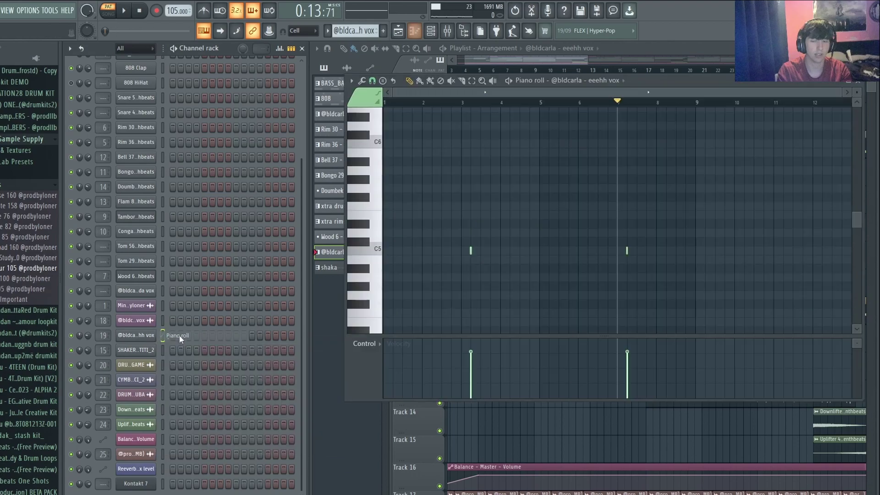
left_click(463, 104)
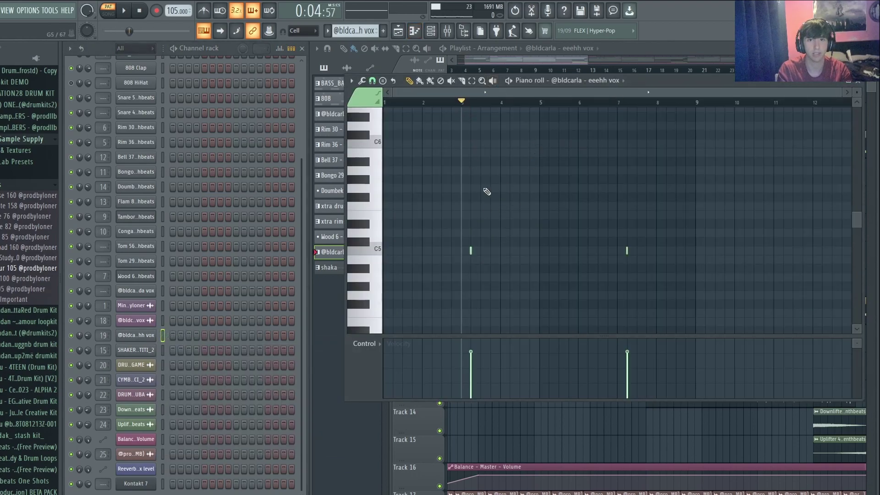
key("space")
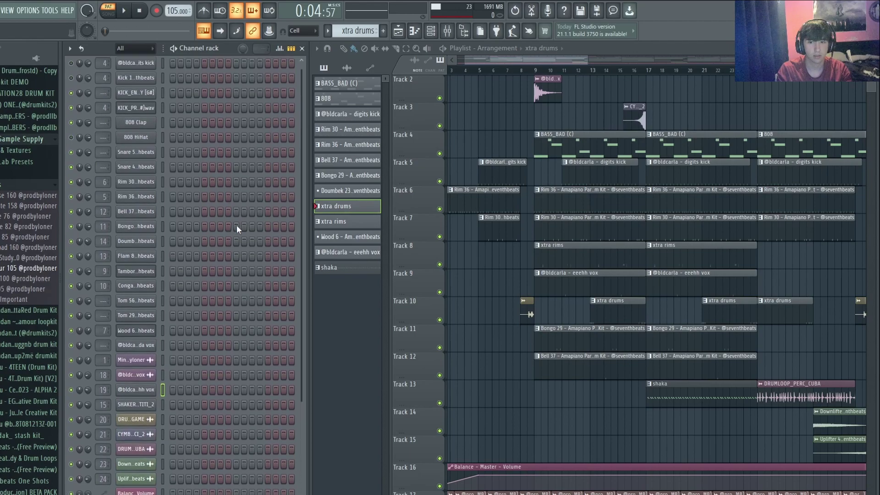
Open the Doumbek 23 notes and sample settings from the xtra drums pattern, play them, and review the channel's mixer effects
scroll(225, 236, "down", 3)
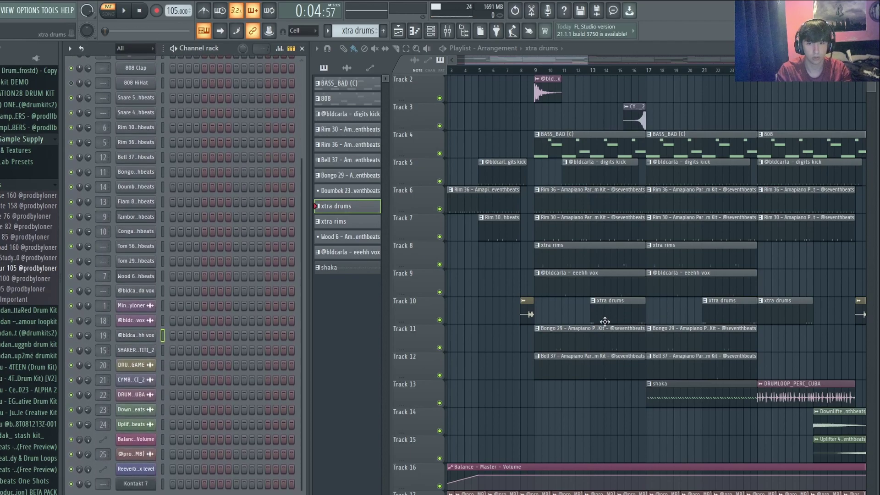
double_click(605, 321)
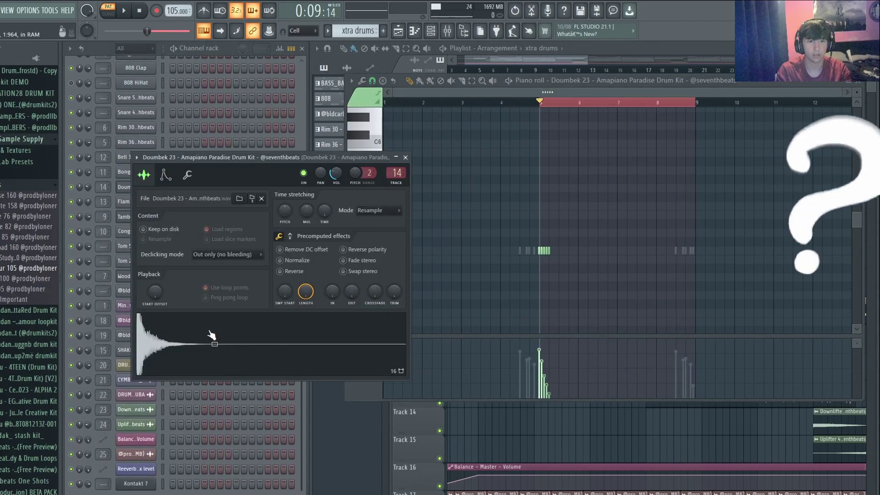
key("space")
key("space")
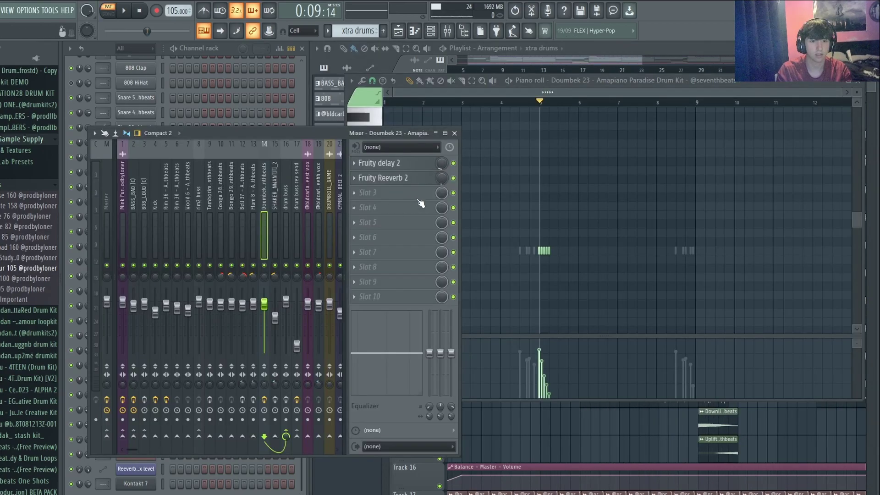
Play the Doumbek 23 notes again in the piano roll, and return to the playlist
left_click(677, 256)
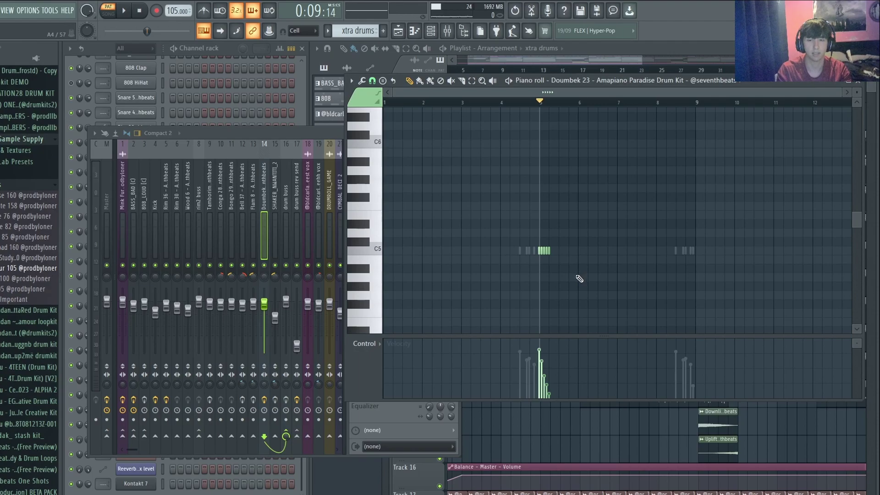
key("space")
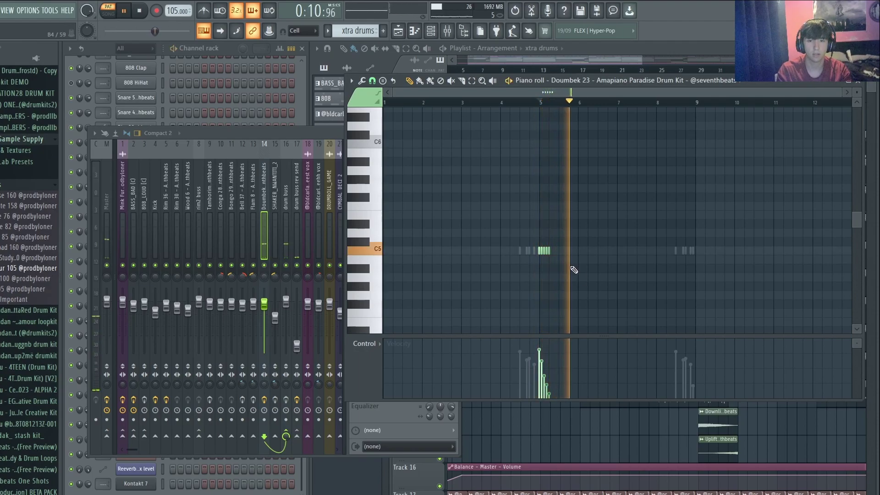
key("space")
key("F5")
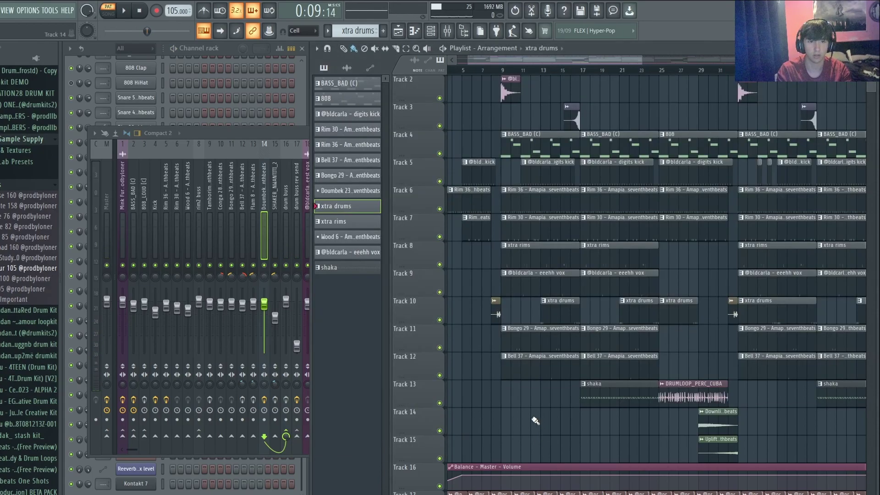
View the Flam 8 notes of the xtra drums pattern in the piano roll and open the channel's sample settings
left_click(106, 51)
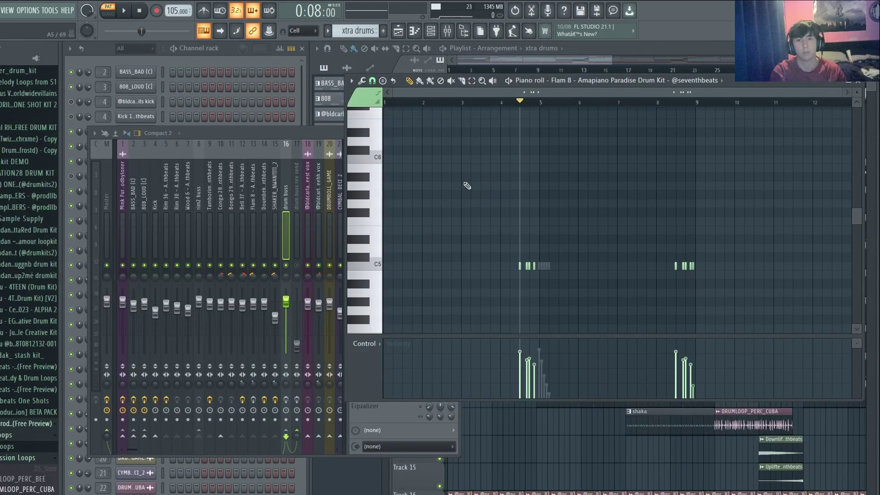
left_click(139, 59)
left_click(147, 293)
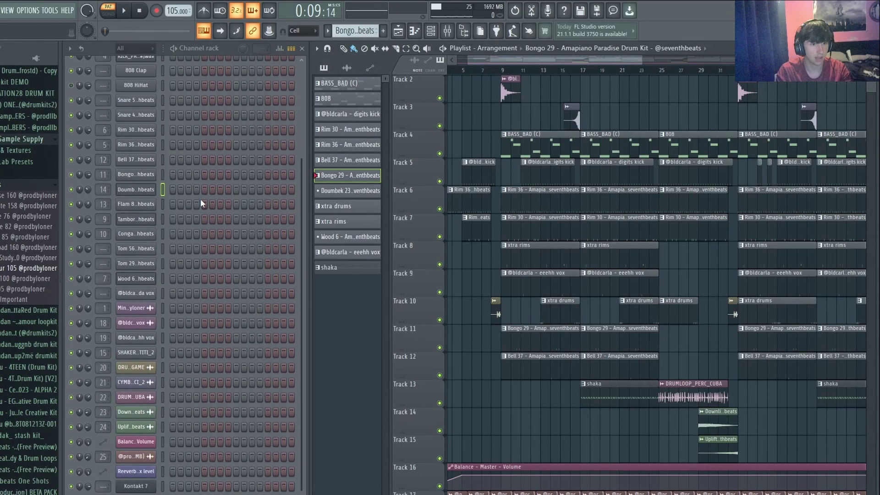
Open the Bongo 29 pattern's notes in the piano roll and play them from bar 2
scroll(201, 203, "down", 1)
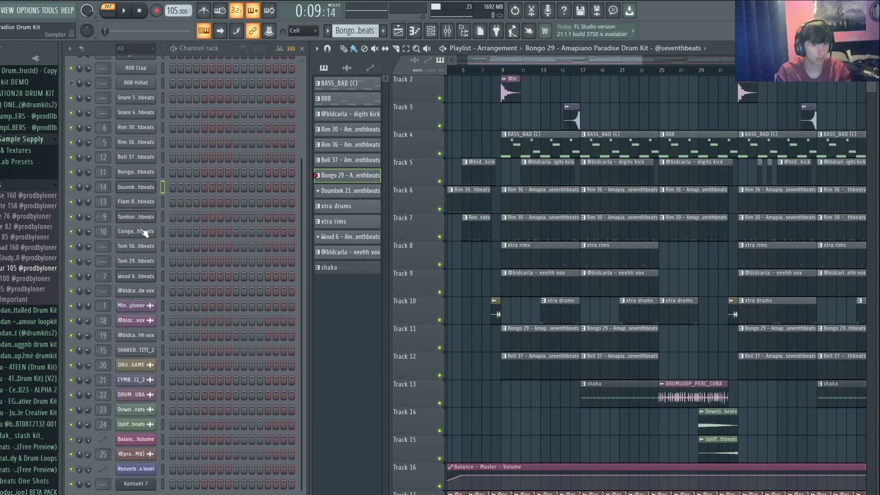
right_click(147, 174)
left_click(169, 177)
left_click(425, 103)
key("space")
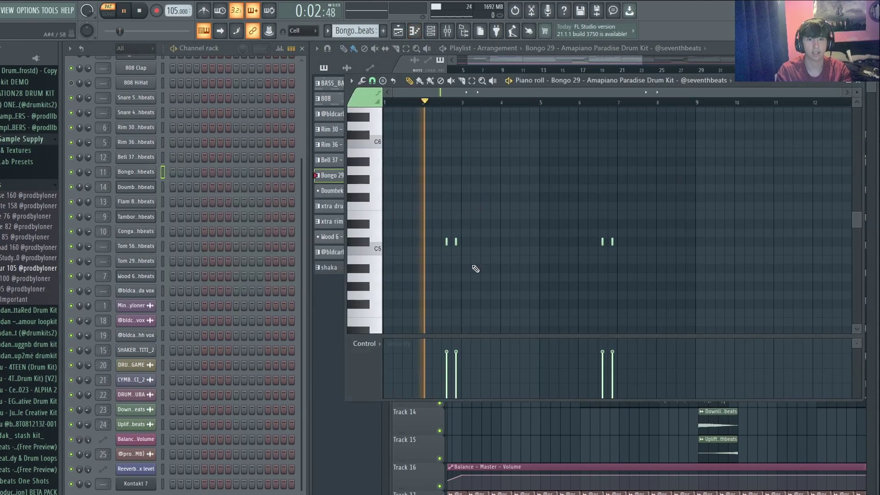
key("space")
Review the effects on the drum buss and Bongo 29 mixer tracks
key("F9")
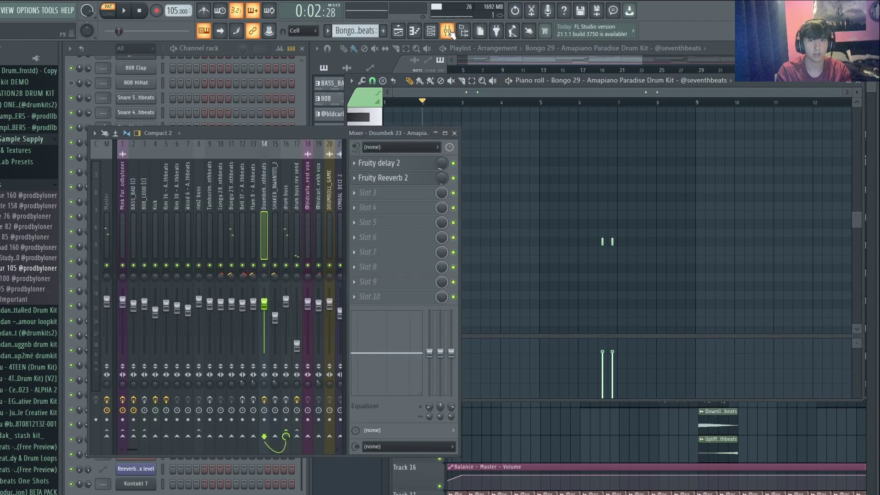
left_click(286, 231)
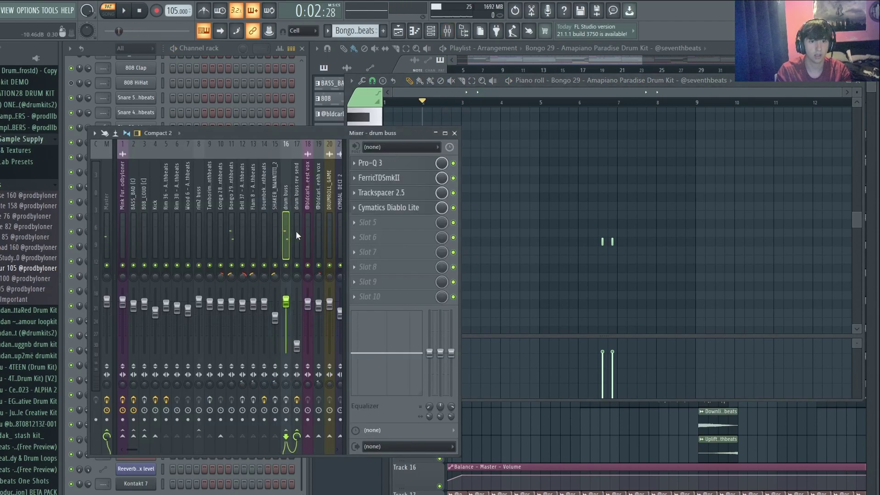
left_click(232, 231)
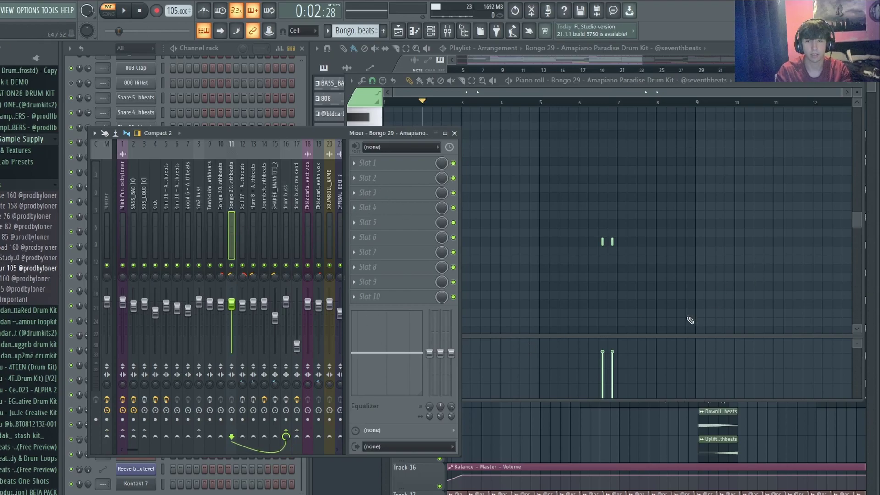
left_click(603, 421)
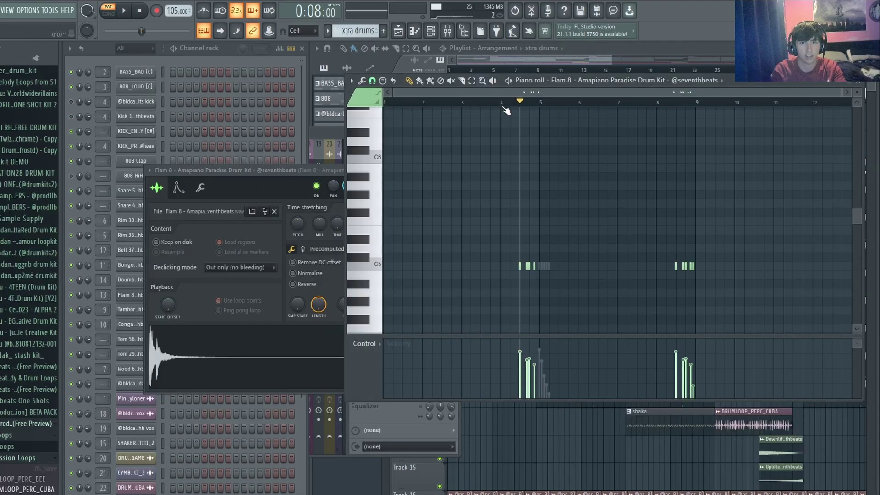
Play the Flam 8 notes from bar 4 and review the Fruity Reeverb 2 on their mixer track
left_click(502, 104)
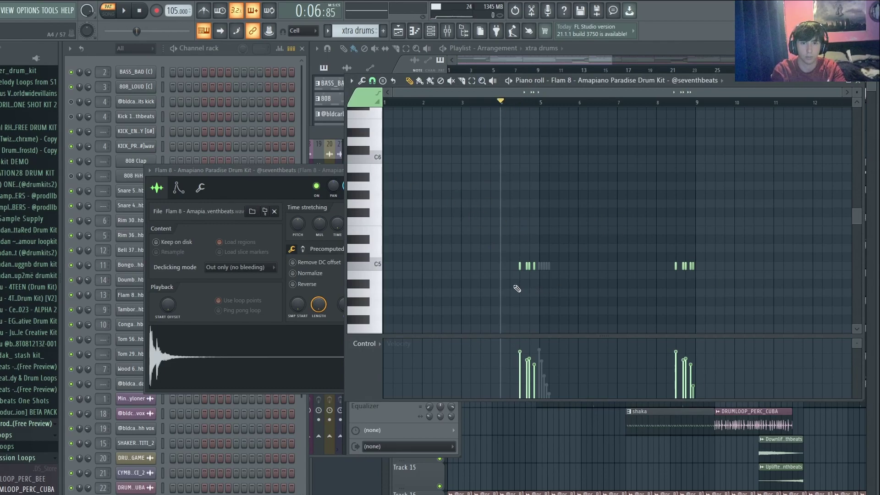
key("space")
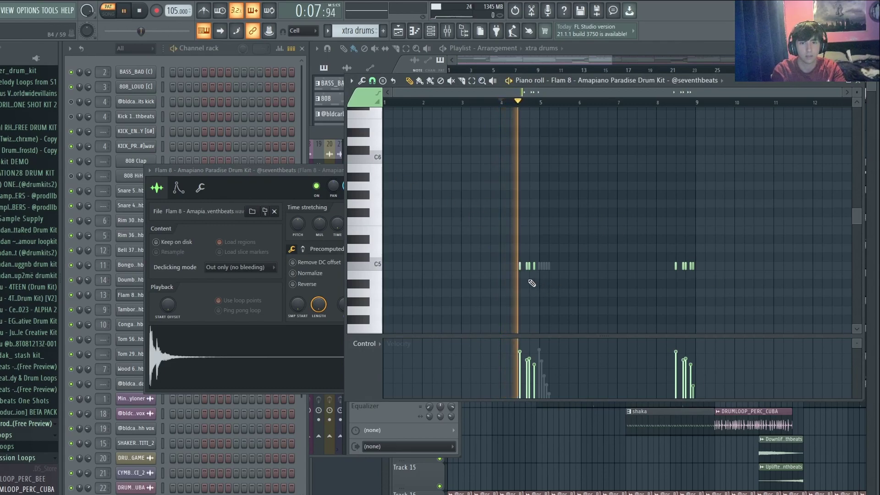
key("space")
key("F9")
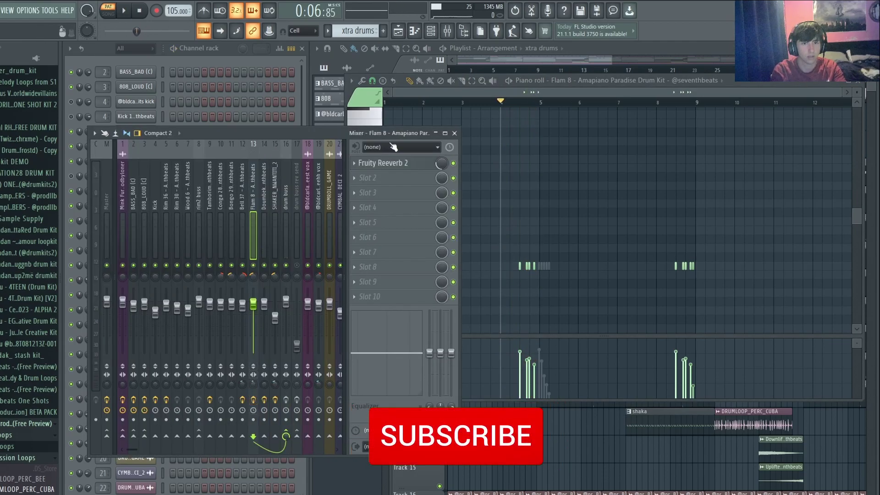
left_click(391, 169)
key("space")
Open the Bell 37 notes in the piano roll, play them from bar 6, and review the Bell 37 mixer track's effects
left_click(570, 304)
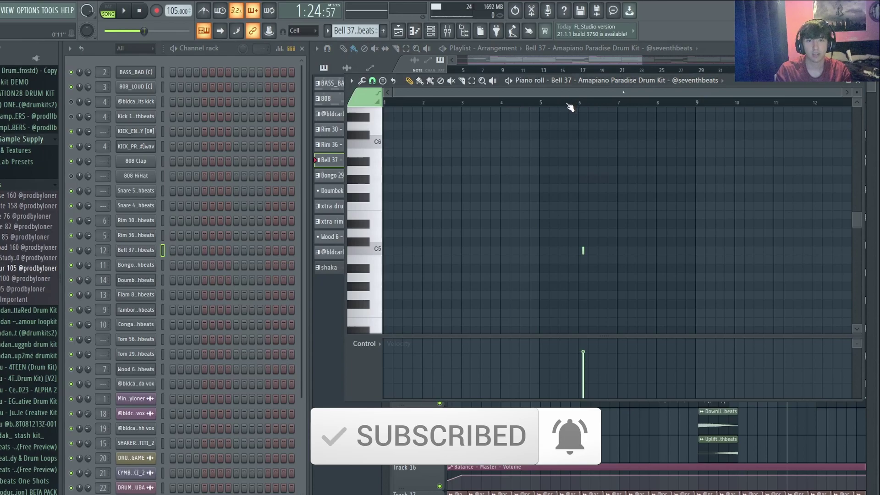
left_click(543, 104)
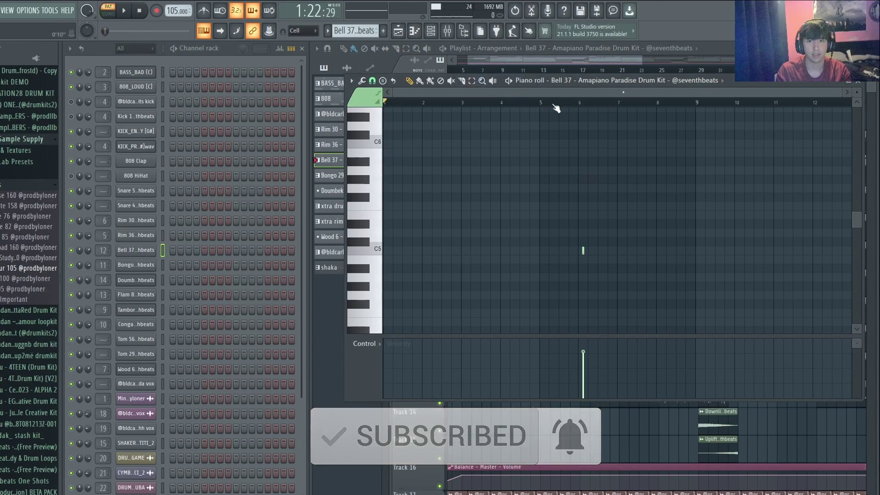
left_click(579, 104)
key("space")
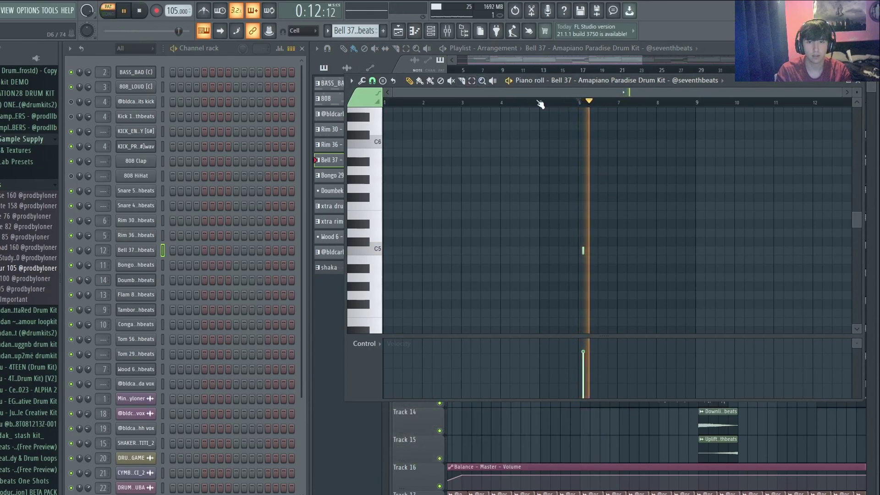
key("space")
left_click(448, 32)
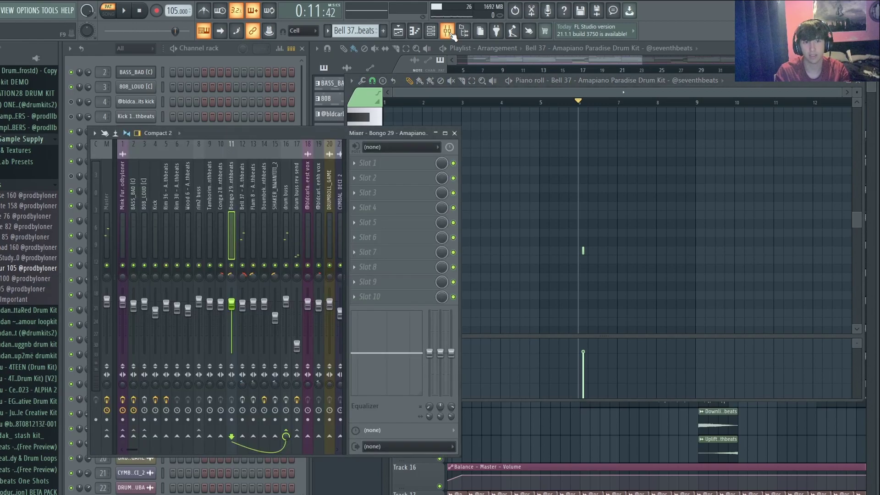
left_click(246, 224)
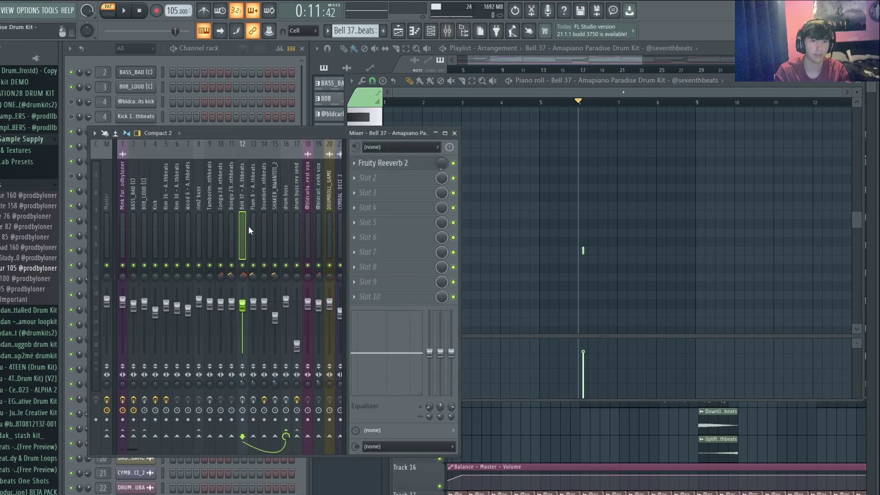
Play the arrangement from bar 9 with only tracks 4 to 12 audible, and solo Track 13
left_click(582, 419)
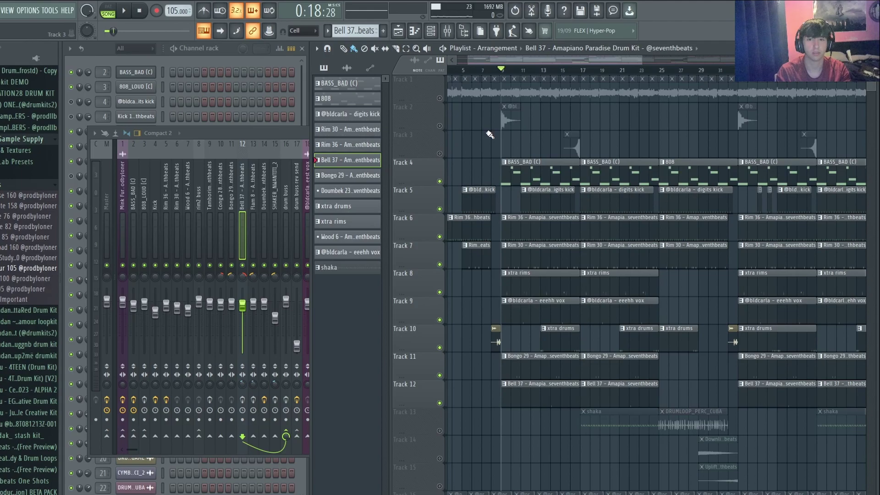
key("space")
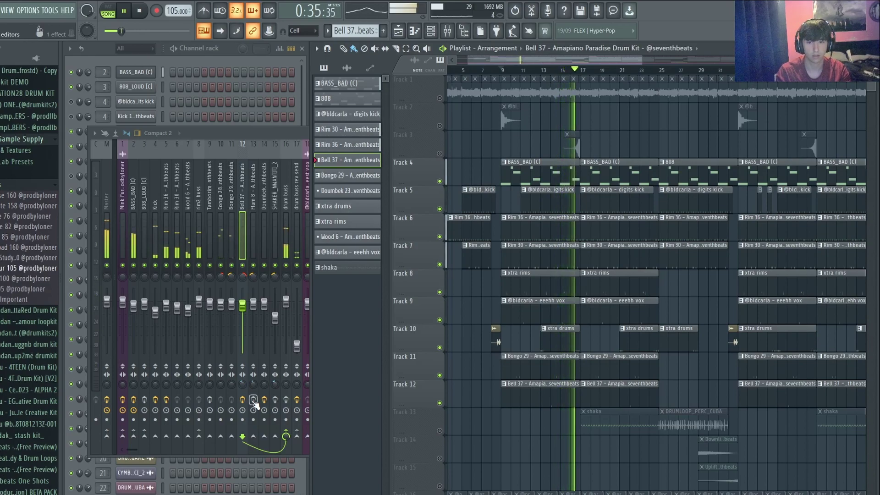
key("space")
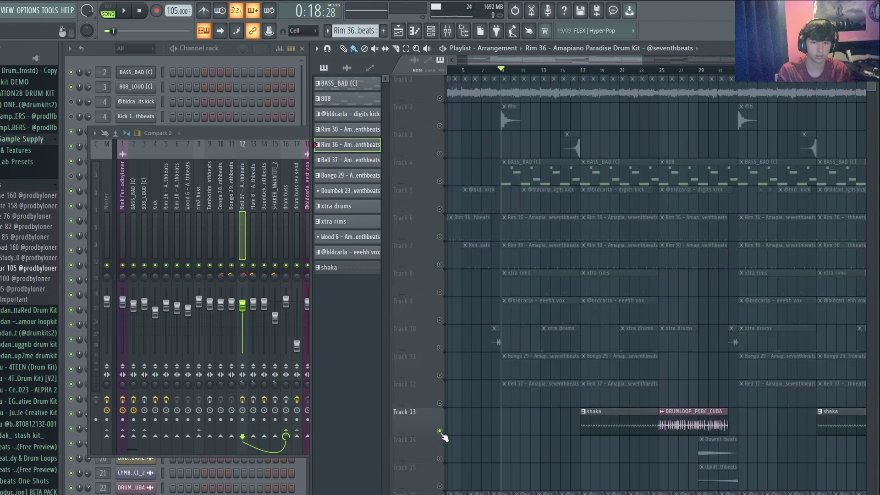
Open the shaka pattern's SHAKER_NWANTITI_2 notes in the piano roll, switch to pattern playback, and examine their placement and velocities
double_click(587, 424)
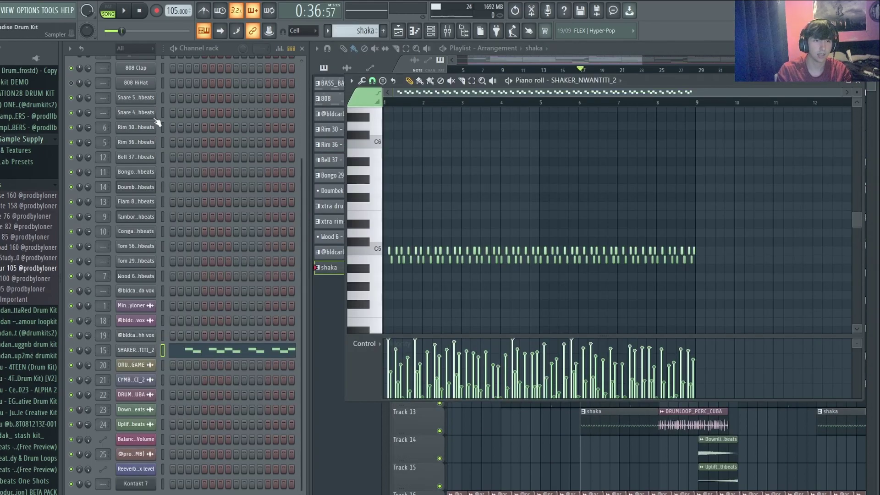
key("l")
scroll(410, 254, "up", 2)
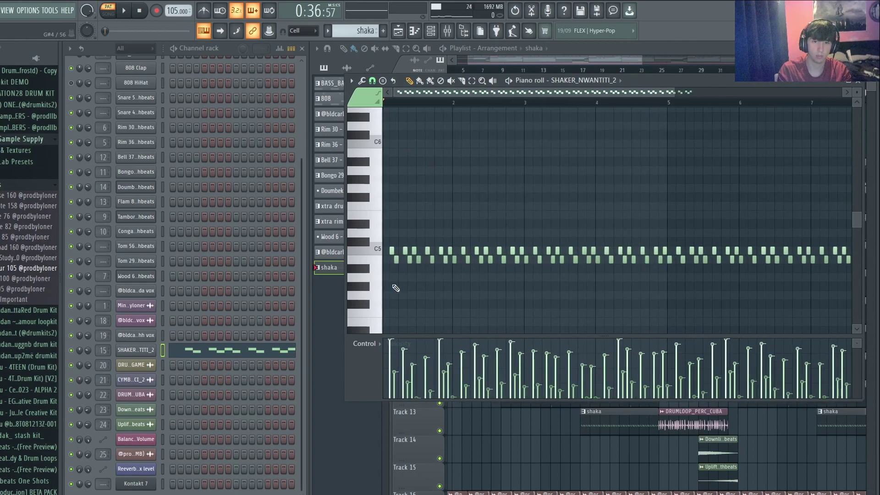
scroll(406, 275, "up", 3)
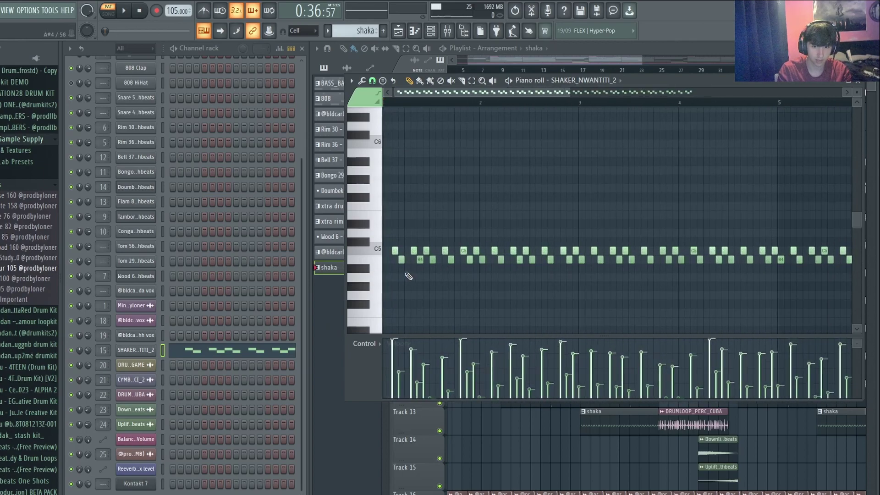
scroll(407, 275, "down", 4)
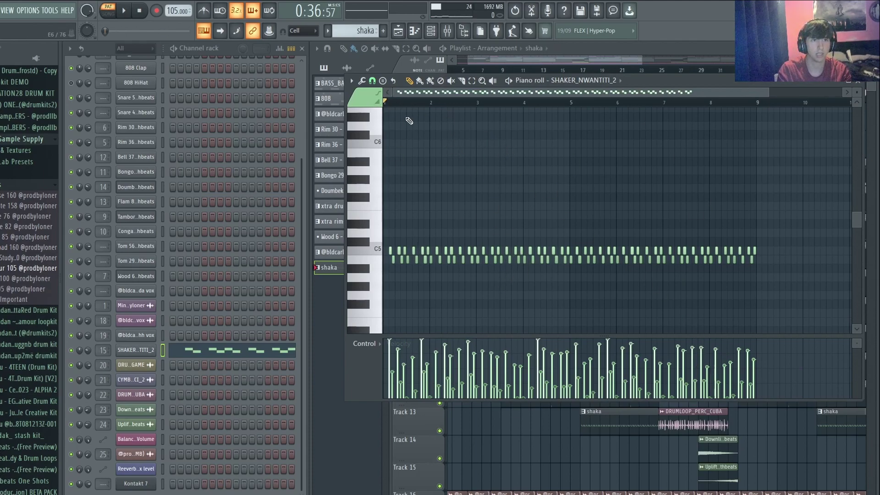
Play the shaka pattern from bar 1, and inspect its shaker notes up close
key("space")
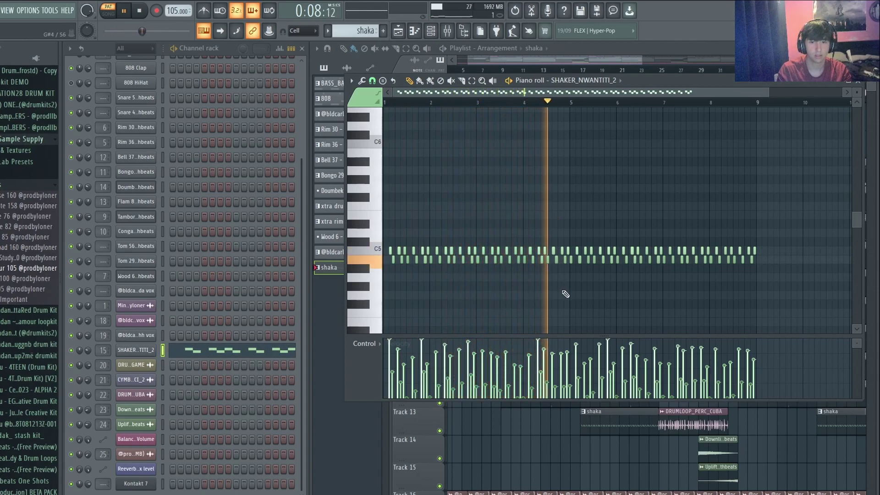
key("space")
scroll(371, 285, "up", 1)
scroll(371, 285, "up", 1)
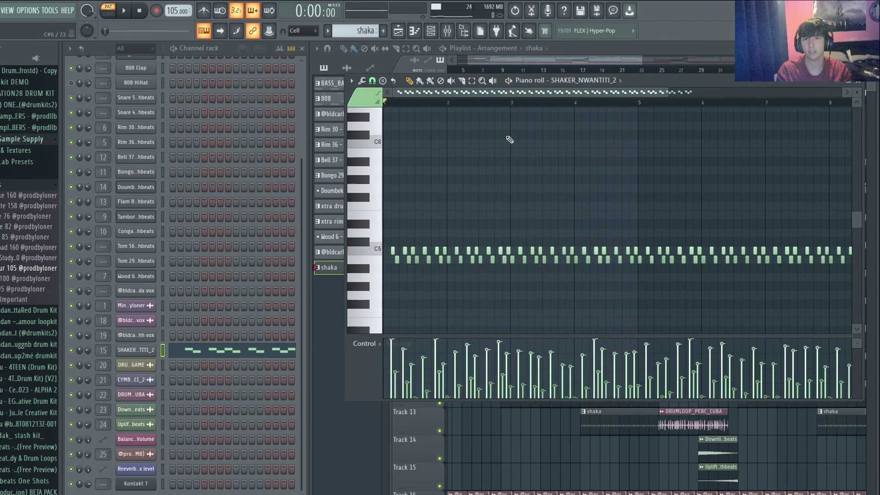
Inspect the Fruity delay 2 and Fruity Reeverb 2 settings on the SHAKER_NWANTITI_2 mixer track
left_click(451, 35)
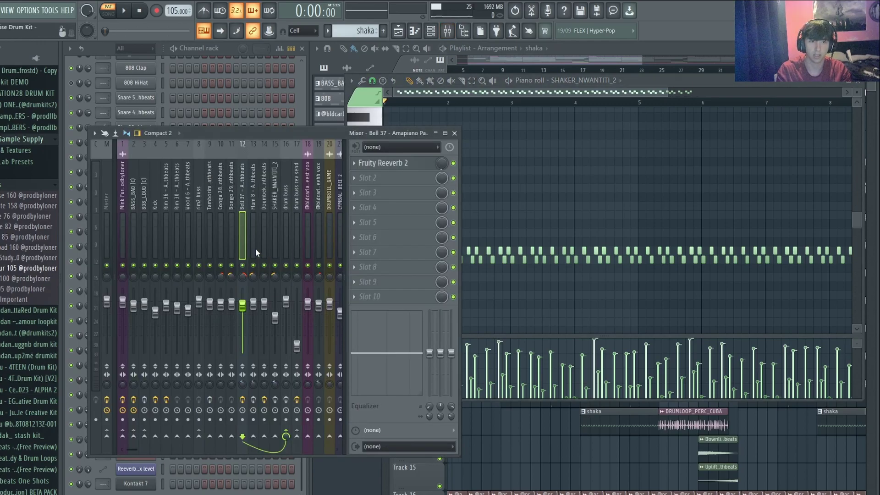
left_click(277, 235)
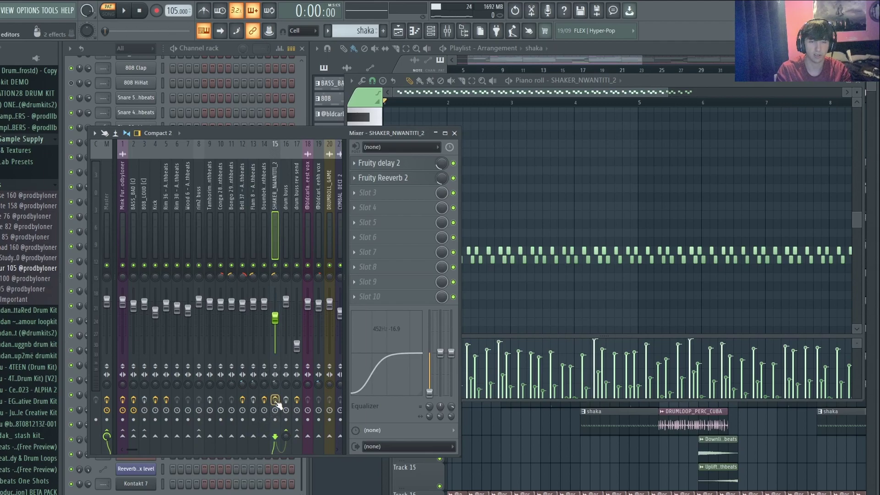
left_click(397, 167)
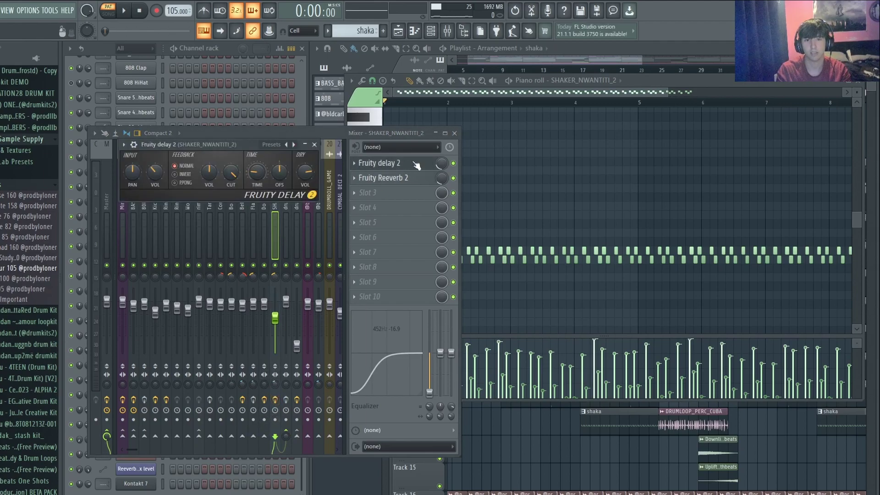
left_click(404, 180)
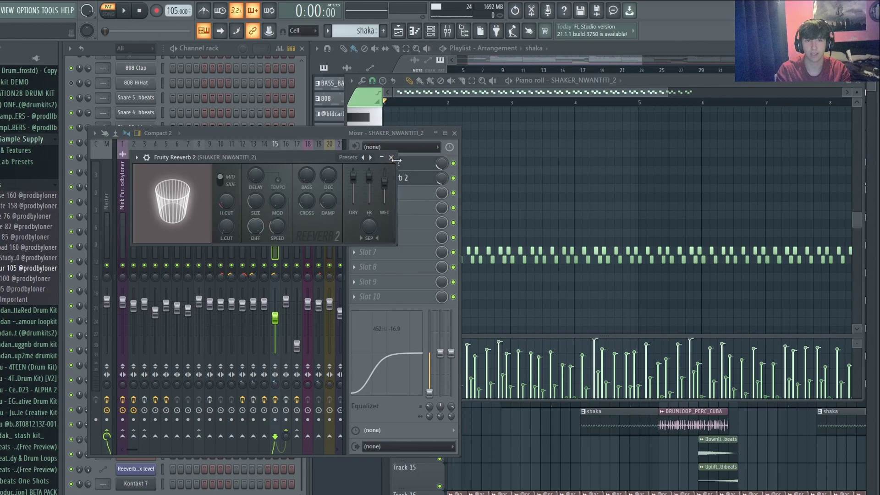
Close Fruity Reeverb 2 and play the shaka pattern to hear the SHAKER_NWANTITI_2 notes
left_click(391, 158)
right_click(618, 205)
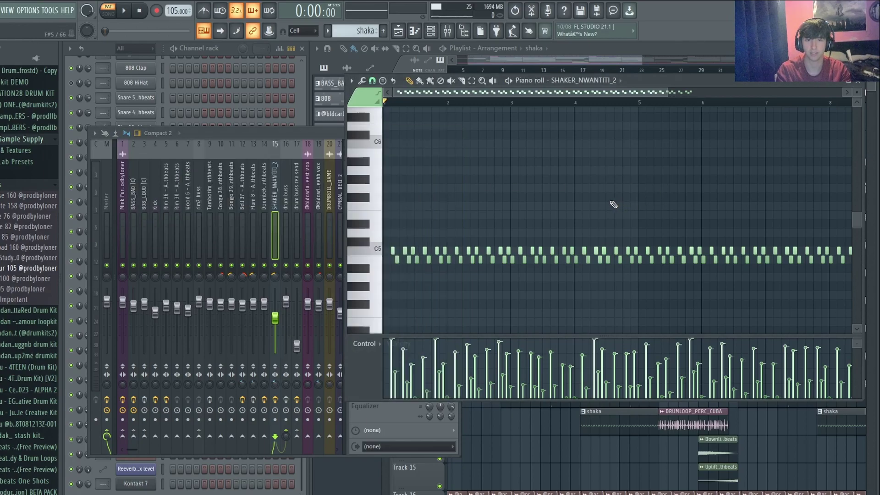
key("space")
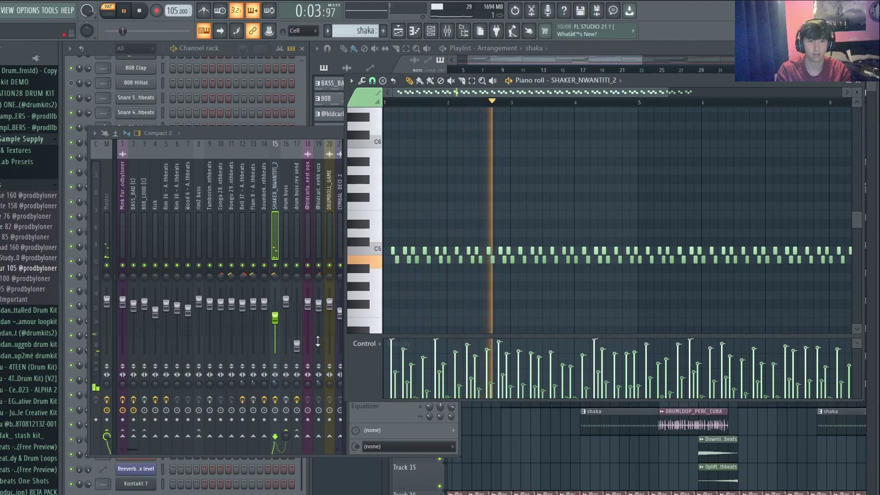
left_click(274, 234)
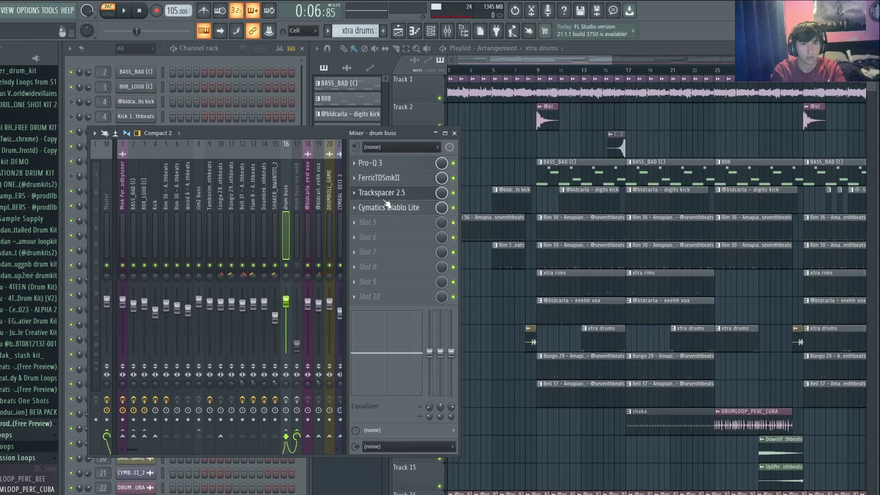
Inspect the Pro-Q 3, FerricTDSmkII and Cymatics Diablo Lite settings on the drum buss mixer track
left_click(375, 163)
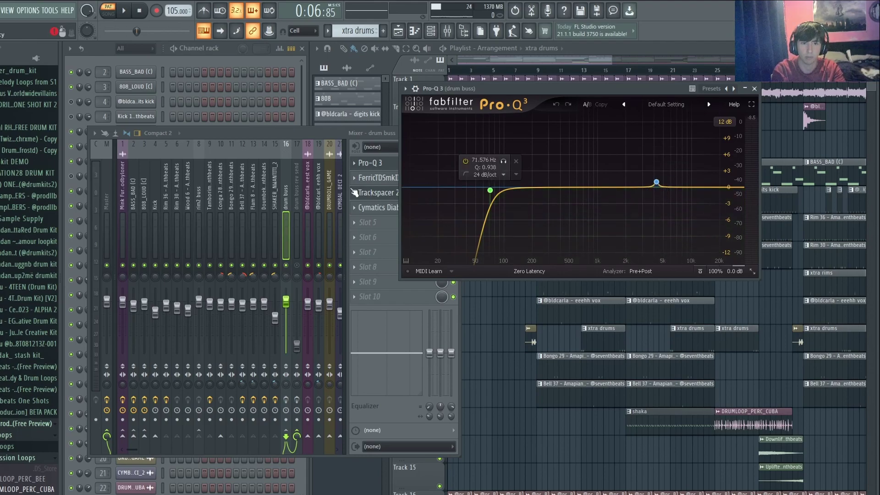
left_click(287, 221)
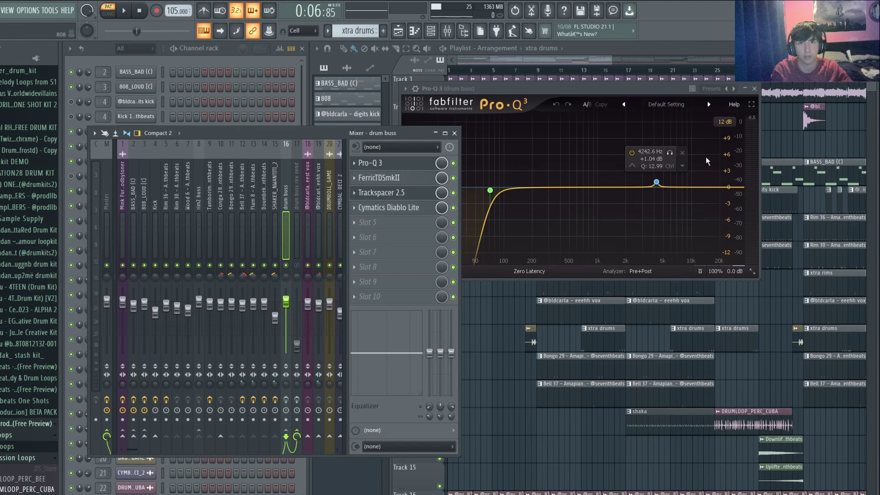
left_click(388, 180)
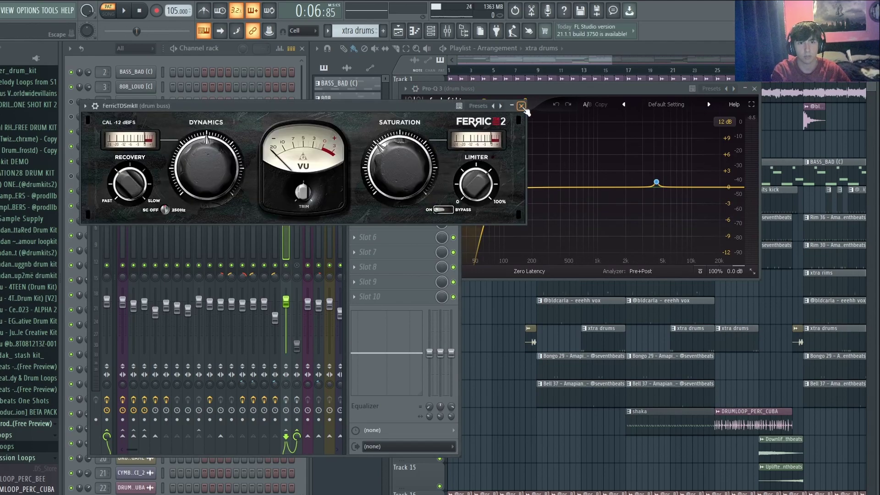
left_click(521, 106)
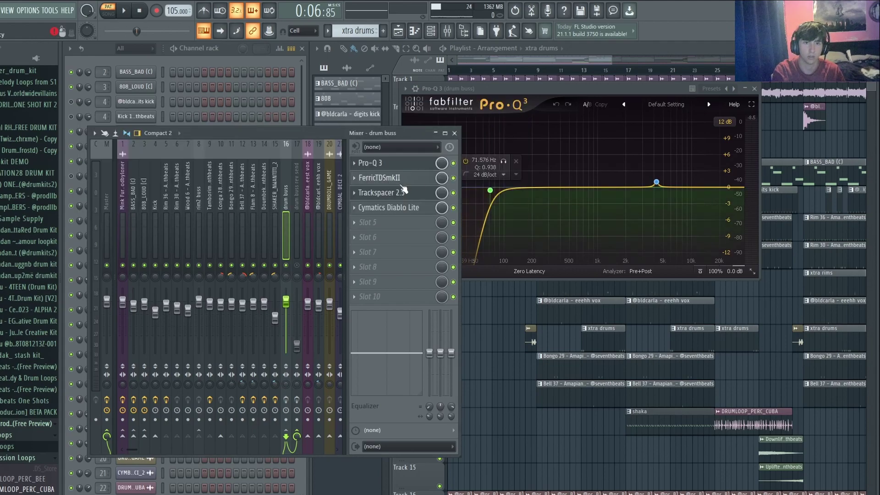
left_click(393, 207)
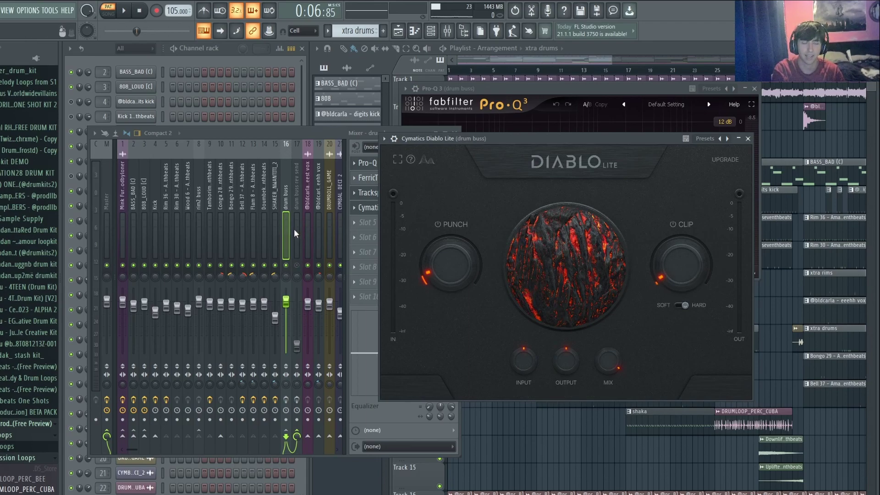
left_click(376, 198)
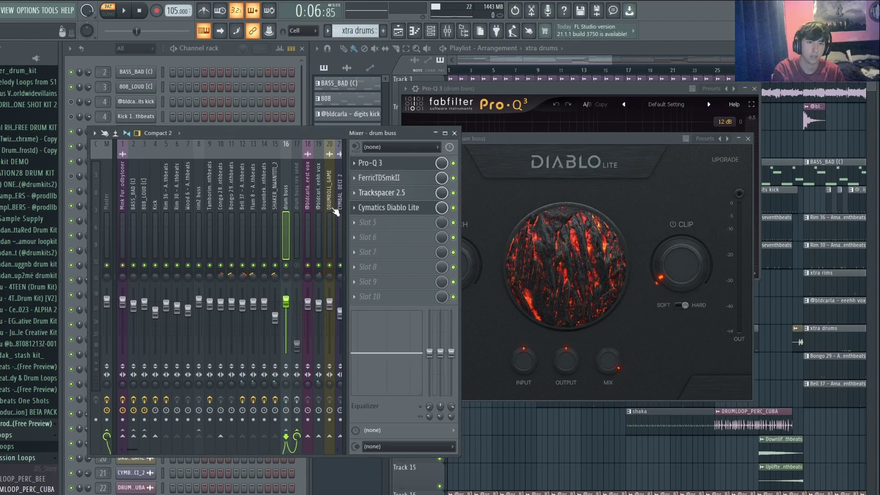
Inspect the drum buss Trackspacer 2.5 and the available sources for its sidechain input in the processing connections
left_click(413, 193)
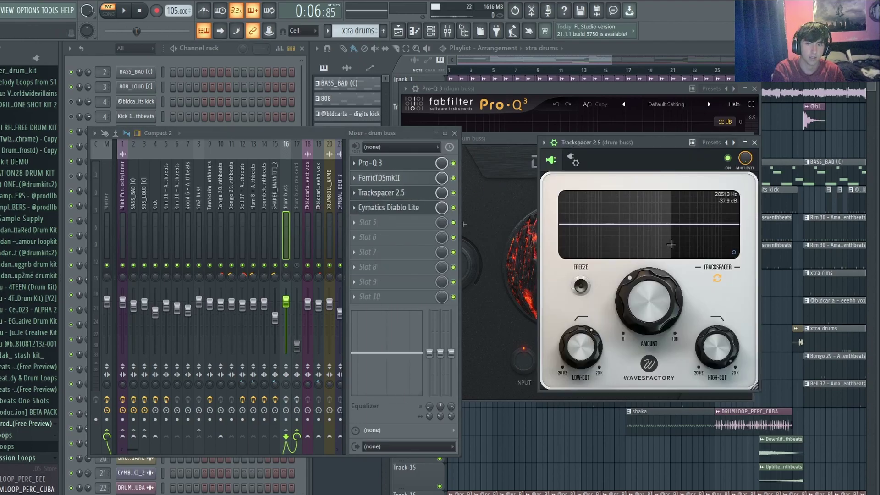
left_click(573, 160)
left_click(566, 300)
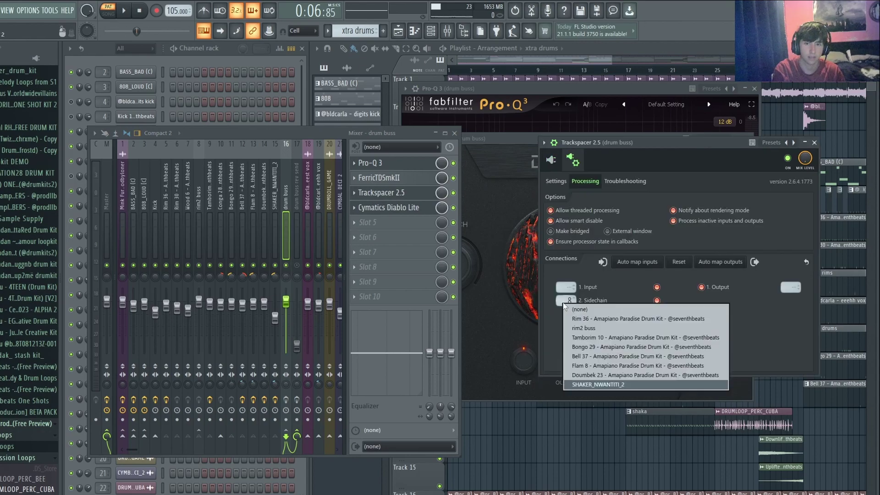
left_click(551, 339)
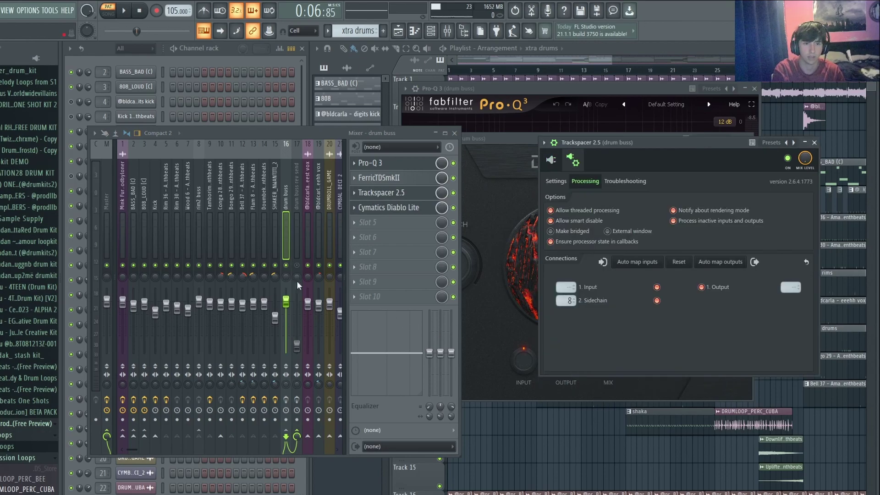
left_click(295, 235)
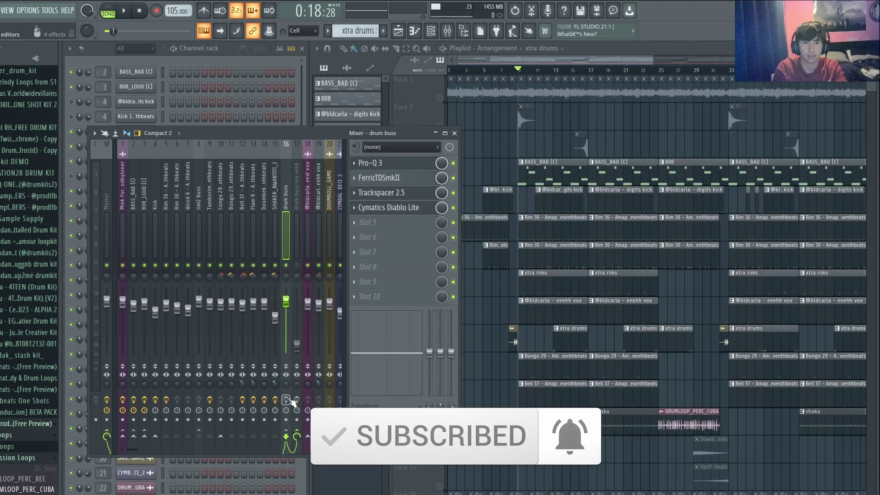
Play the arrangement from bar 9 and mute the bass on Track 4 and the kick on Track 5
key("space")
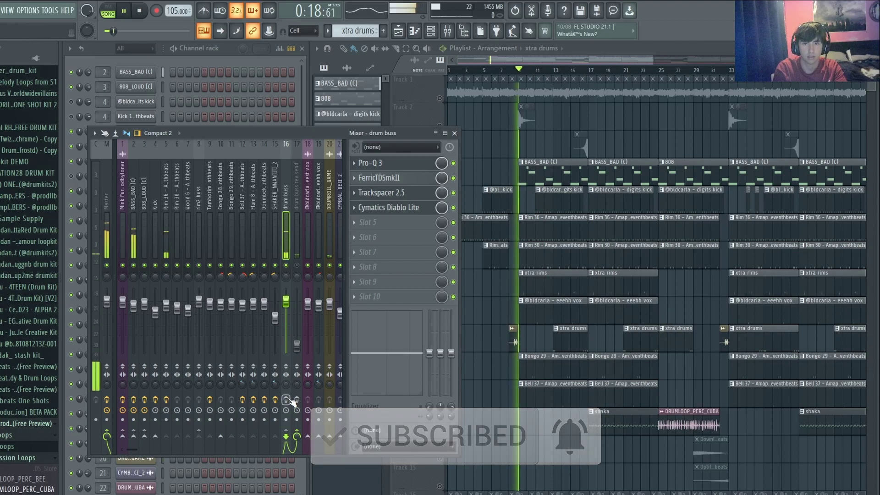
left_click(466, 172)
left_click(440, 181)
left_click(282, 133)
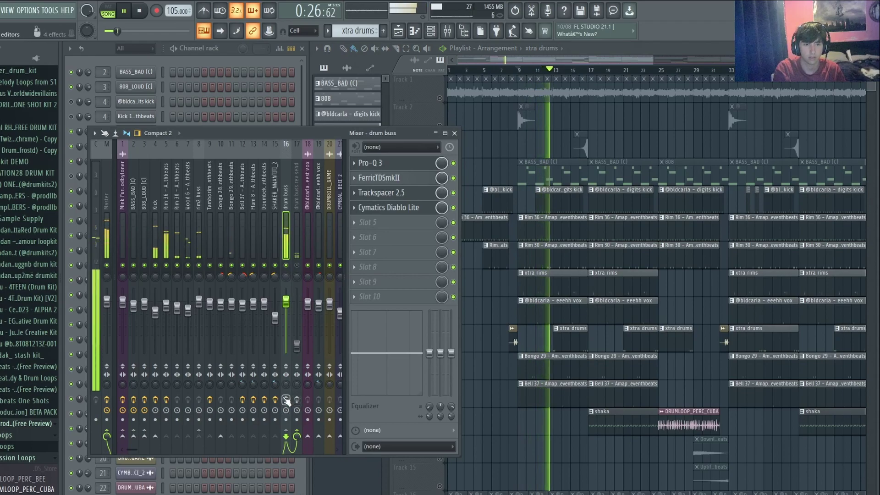
left_click(448, 212)
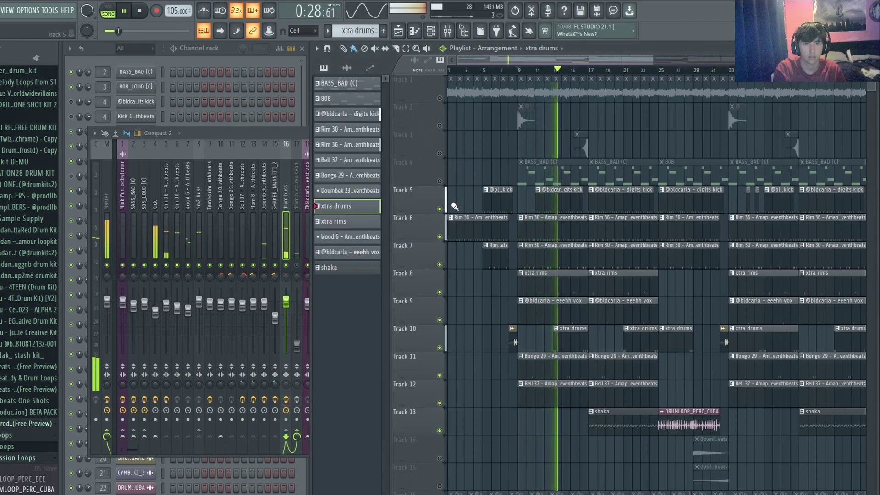
left_click(440, 209)
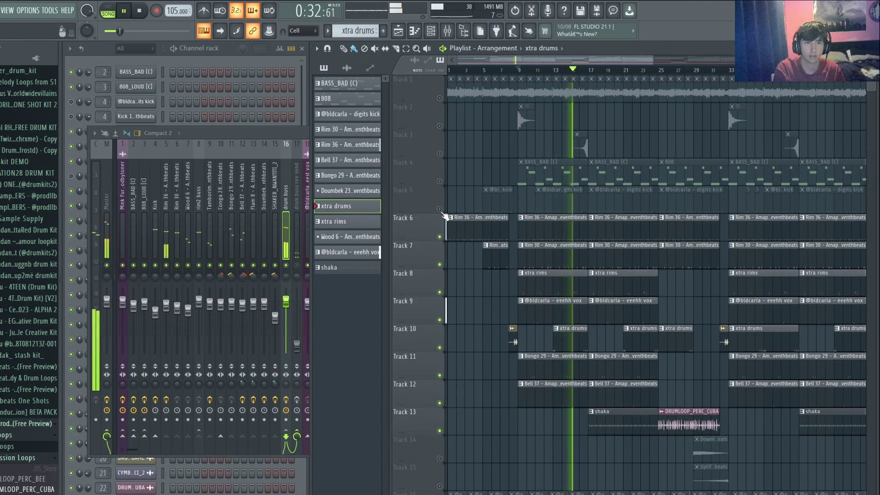
left_click(440, 209)
left_click(440, 209)
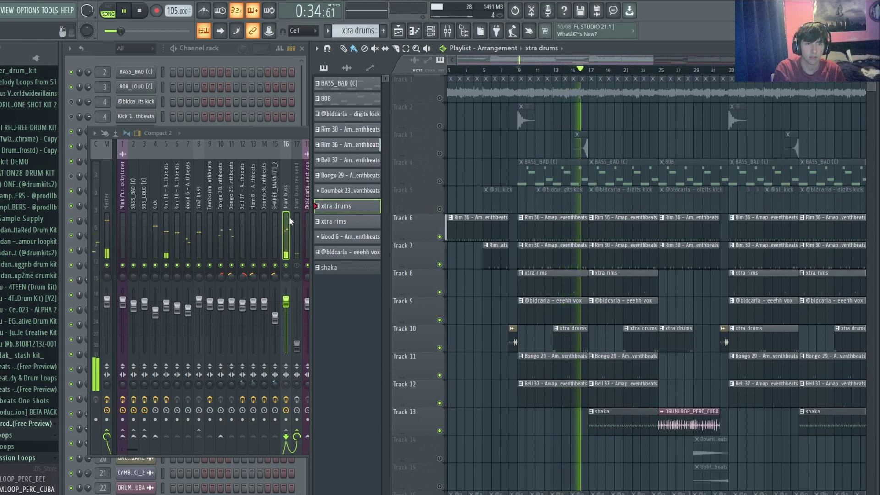
Watch the drum buss Trackspacer 2.5 display react during playback, and stop the arrangement
key("F9")
left_click(389, 193)
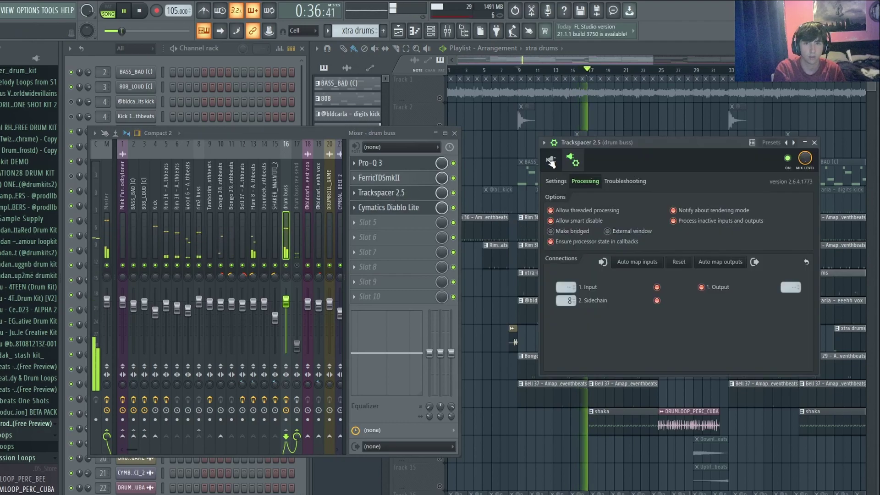
left_click(550, 159)
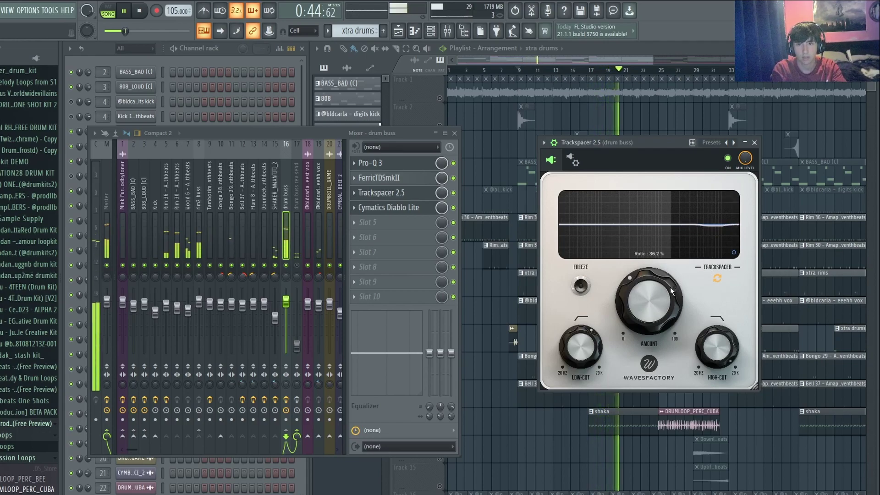
key("space")
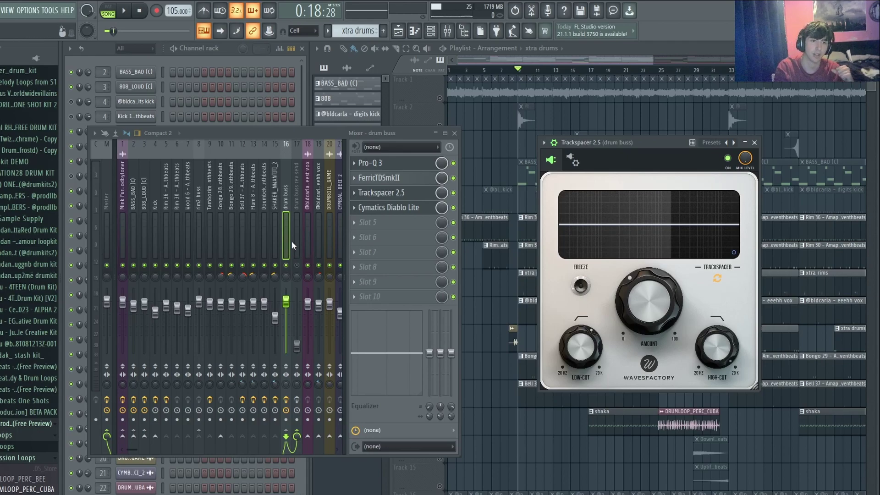
Inspect the Fruity Reeverb 2 settings on the drum buss rev send mixer track
left_click(297, 253)
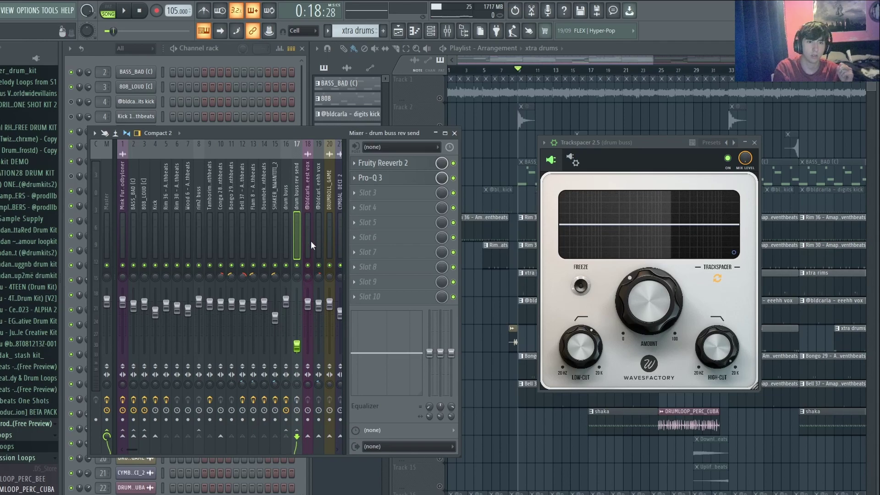
left_click(390, 164)
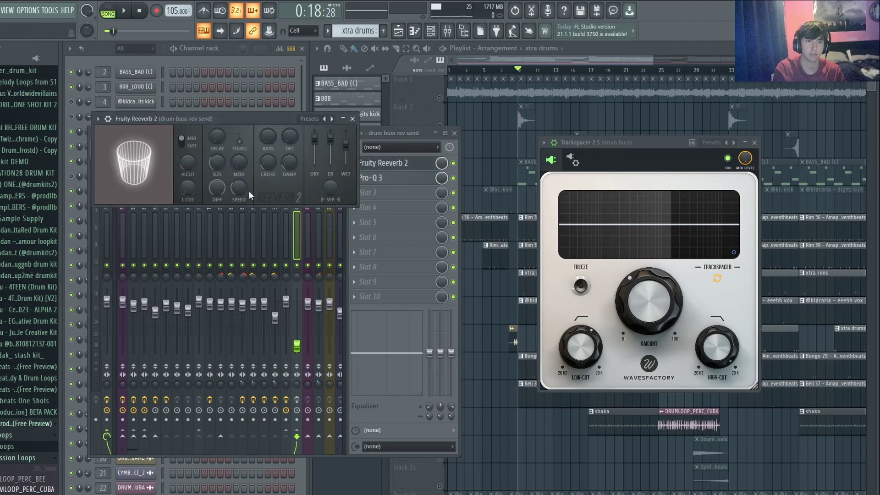
left_click(354, 119)
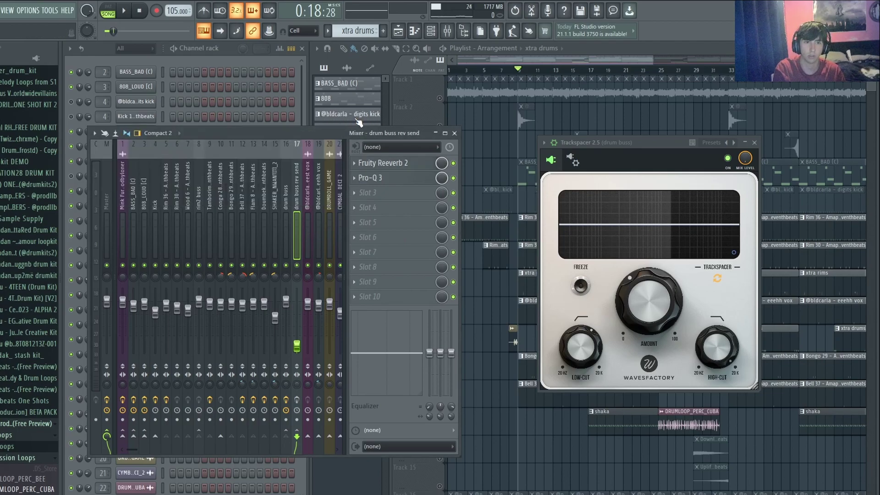
Toggle the drum buss rev send track's mute and play the drums from bar 9 to audition the reverb
left_click(296, 266)
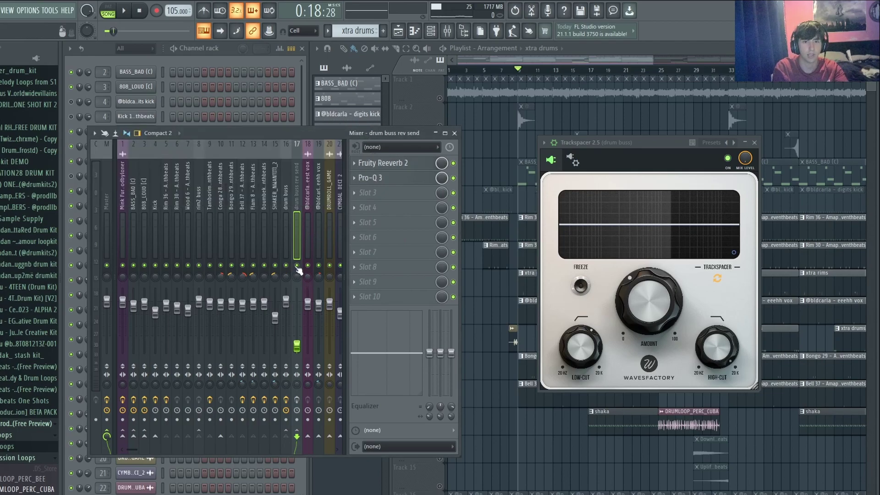
key("space")
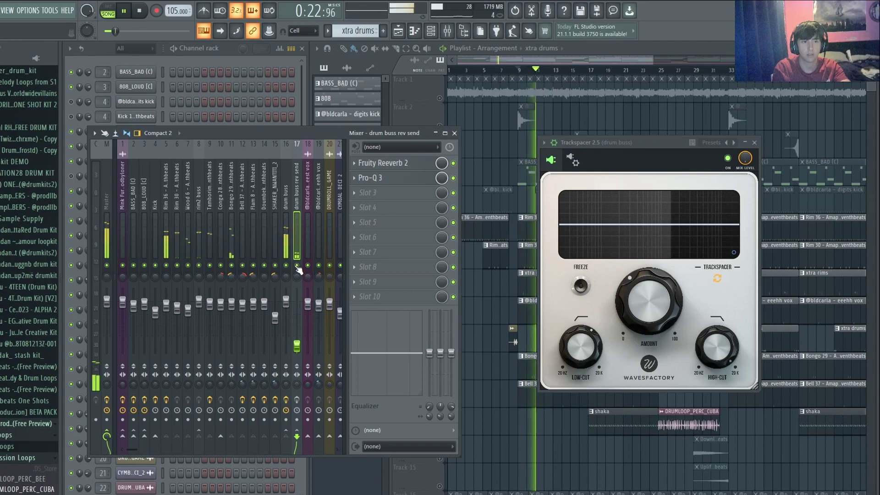
key("space")
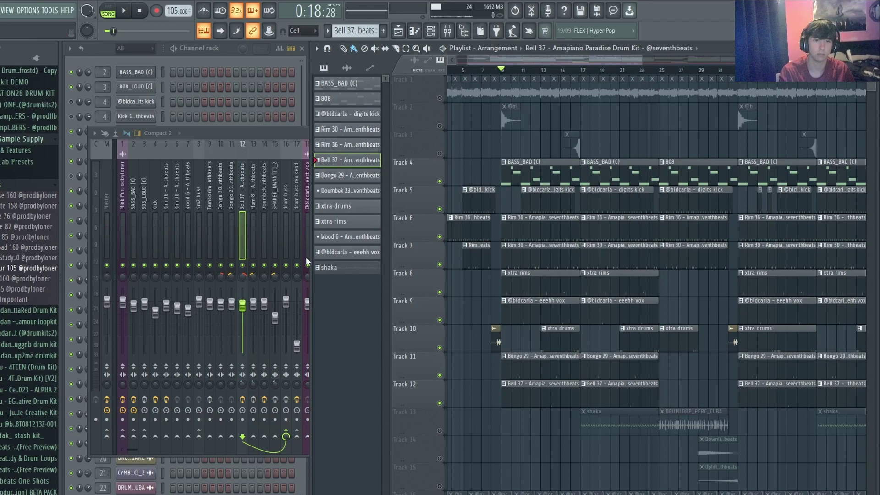
Review the Rim 30, eeehh vox and Rim 36 pattern clips in the playlist by selecting each one
left_click(510, 246)
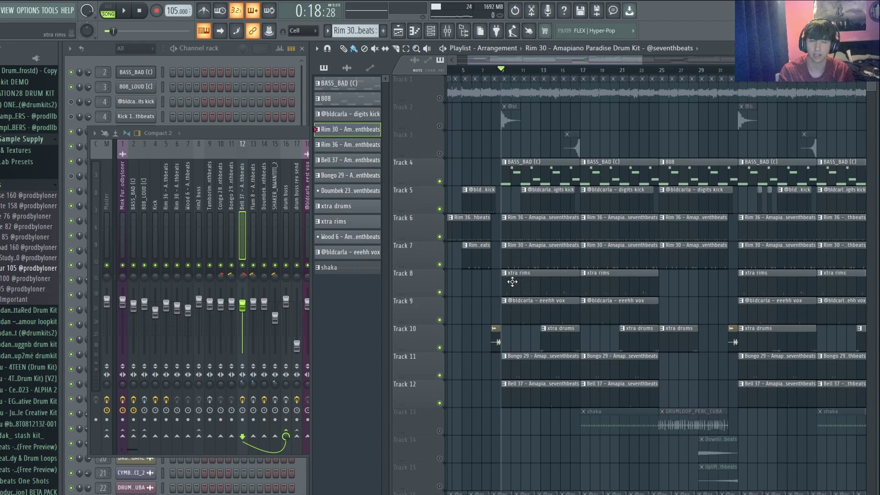
left_click(512, 310)
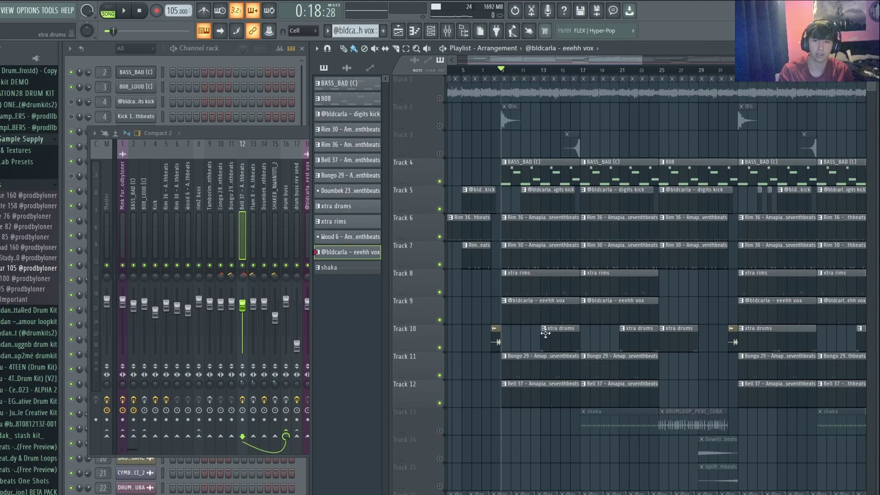
left_click(528, 237)
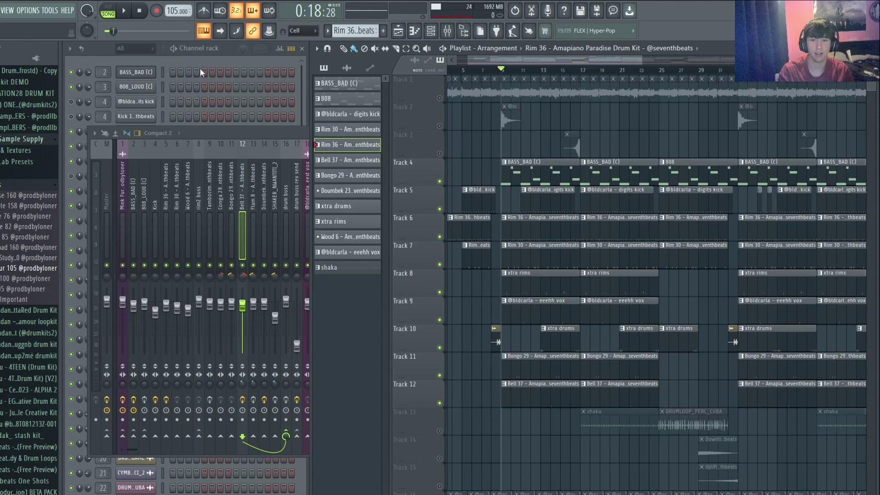
left_click(252, 215)
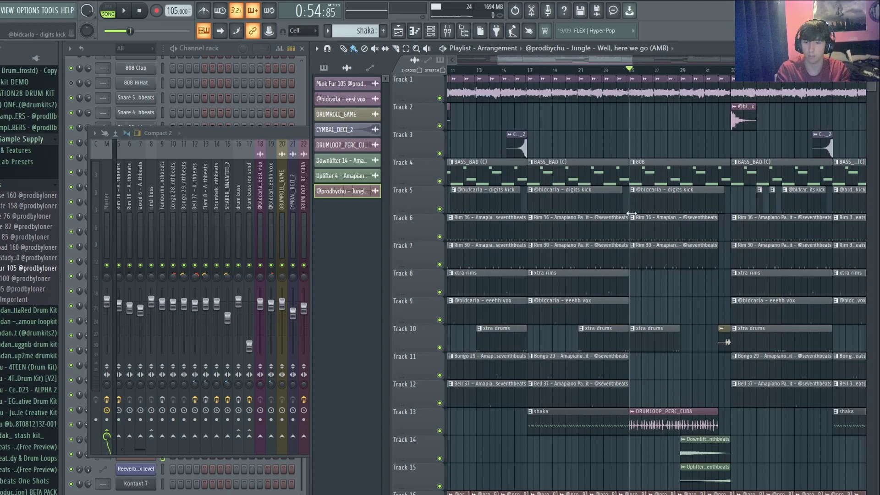
Open the DRUMLOOP_PERC_CUBA clip's channel settings from Track 13 and locate its sample file in the browser
double_click(641, 420)
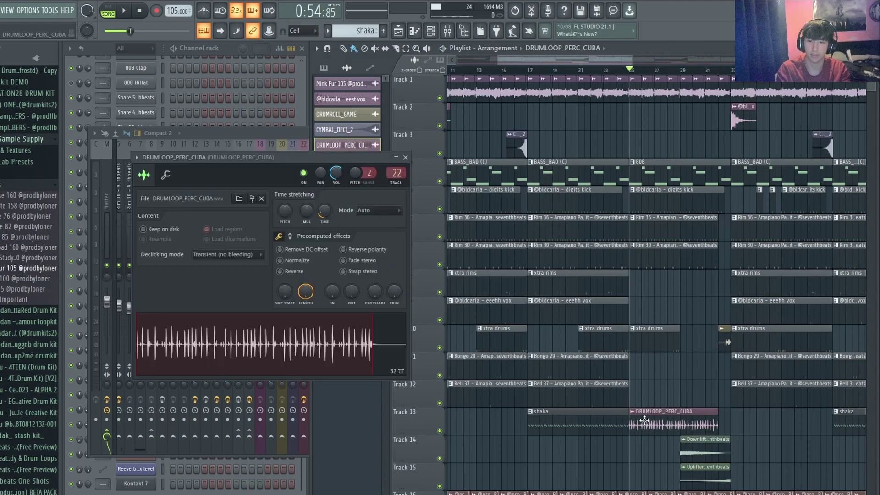
left_click(684, 163)
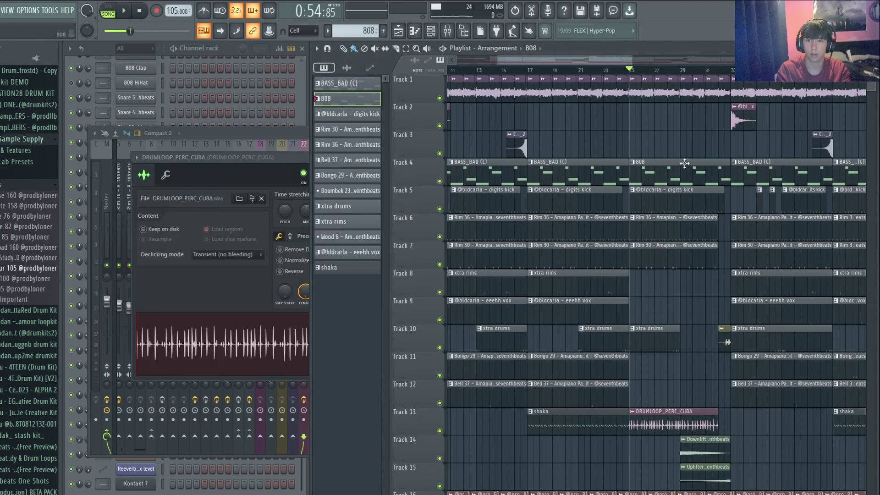
double_click(657, 422)
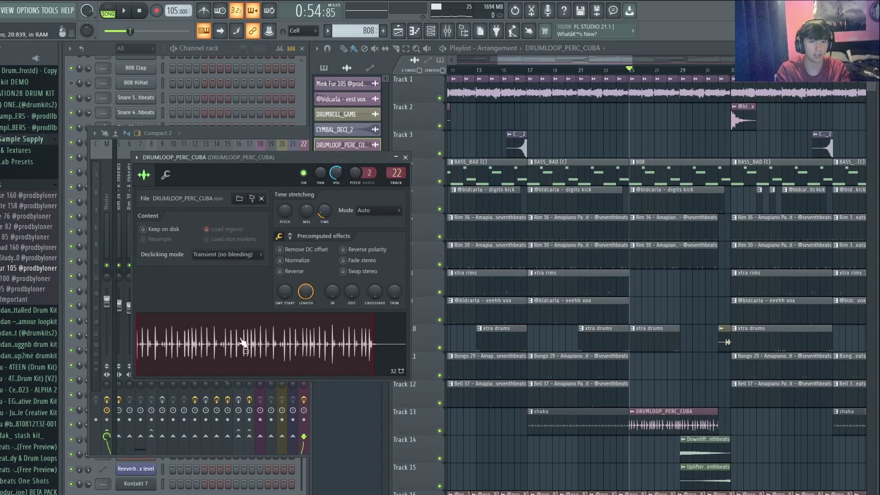
left_click(256, 200)
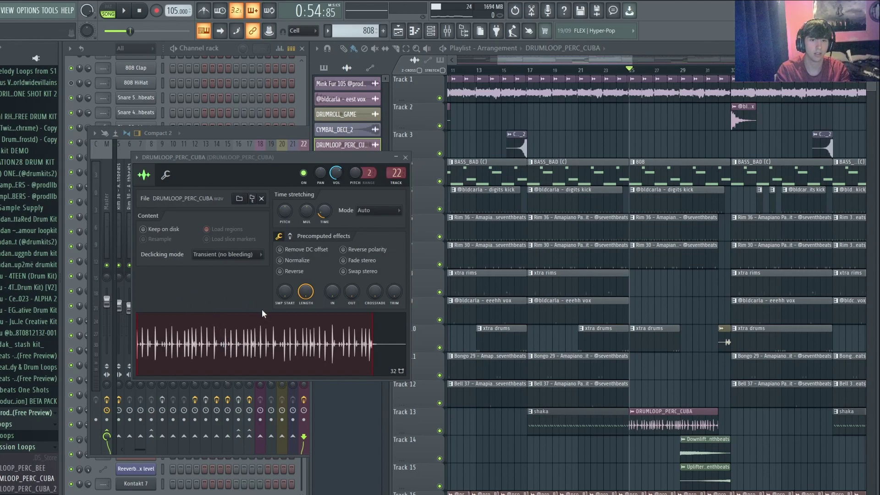
Audition the DRUMLOOP_PERC_CUBA sample from its channel settings and check its starting point at bar 25 of the playlist
left_click(219, 358)
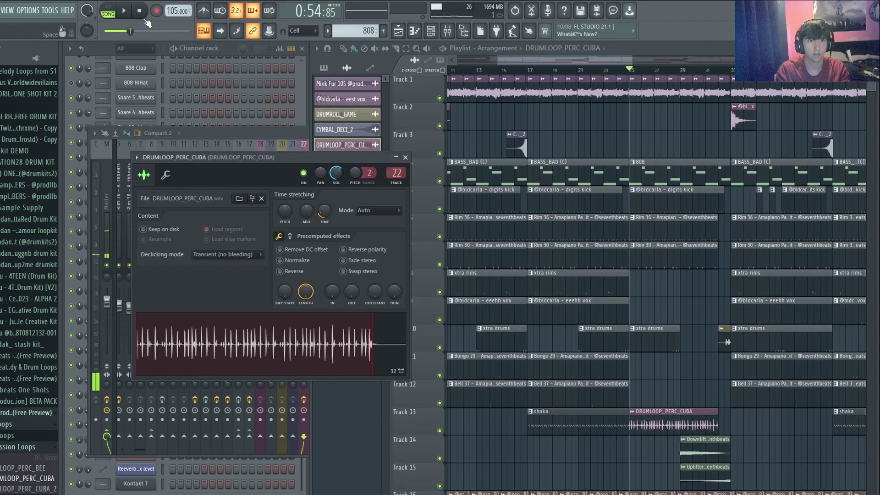
left_click(631, 78)
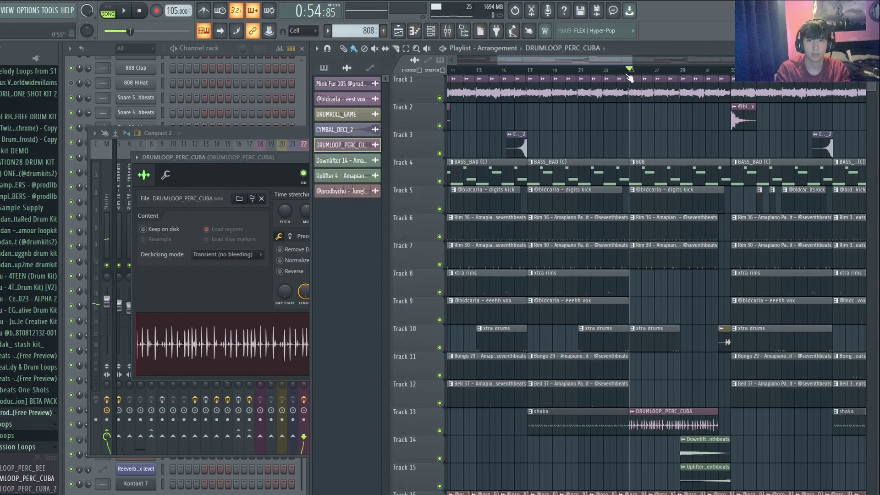
left_click(209, 288)
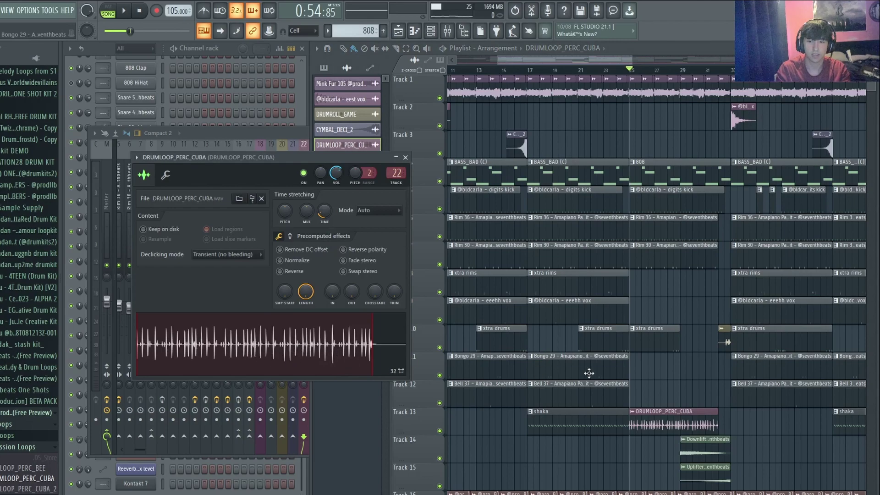
scroll(640, 259, "down", 2)
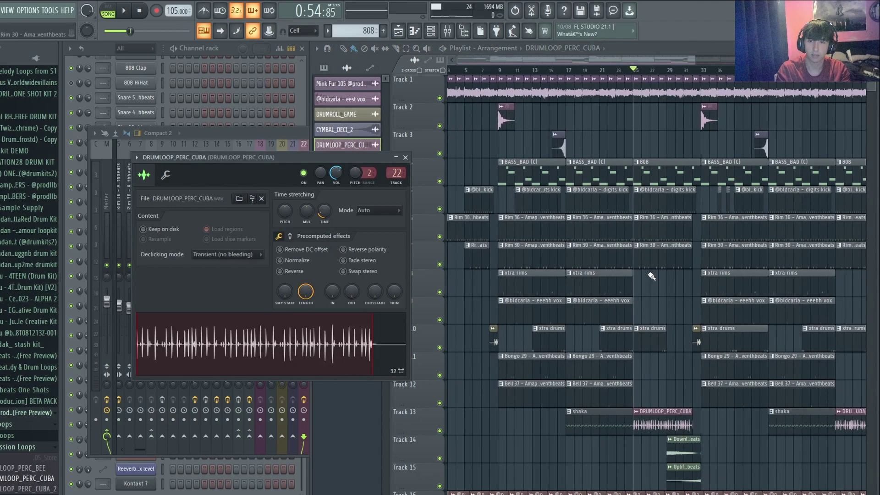
scroll(679, 453, "up", 3)
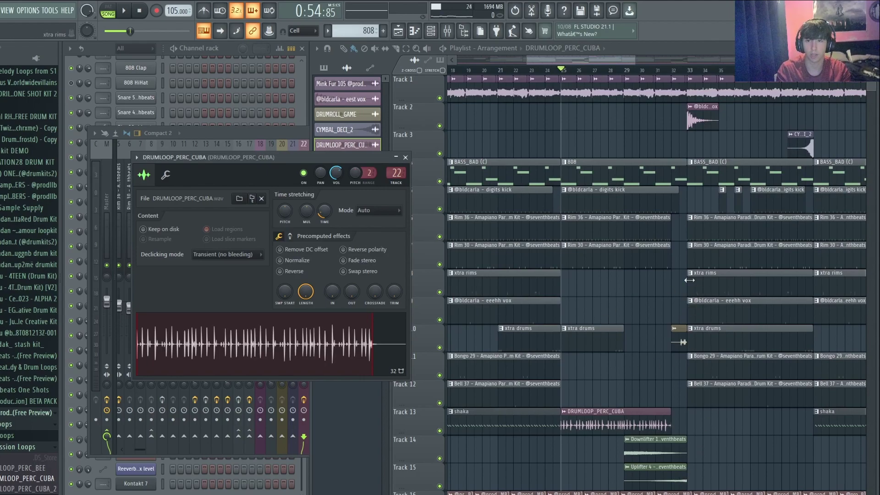
scroll(797, 202, "left", 2)
left_click(602, 171)
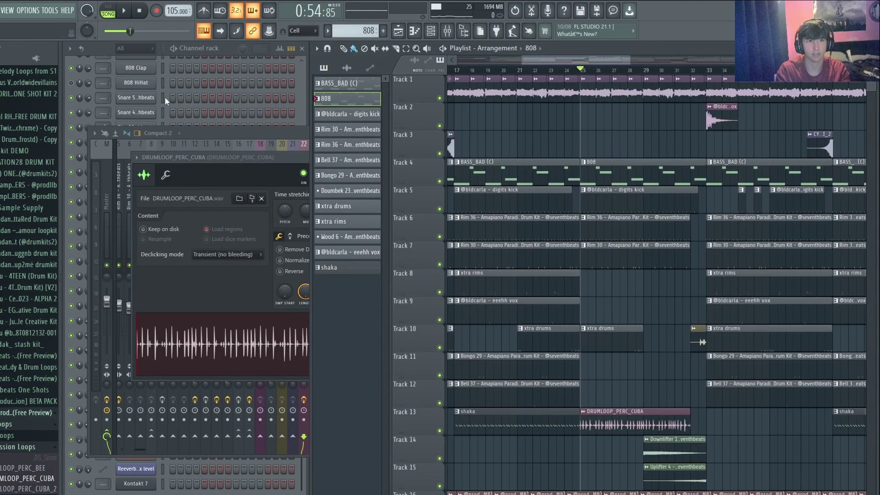
left_click(110, 48)
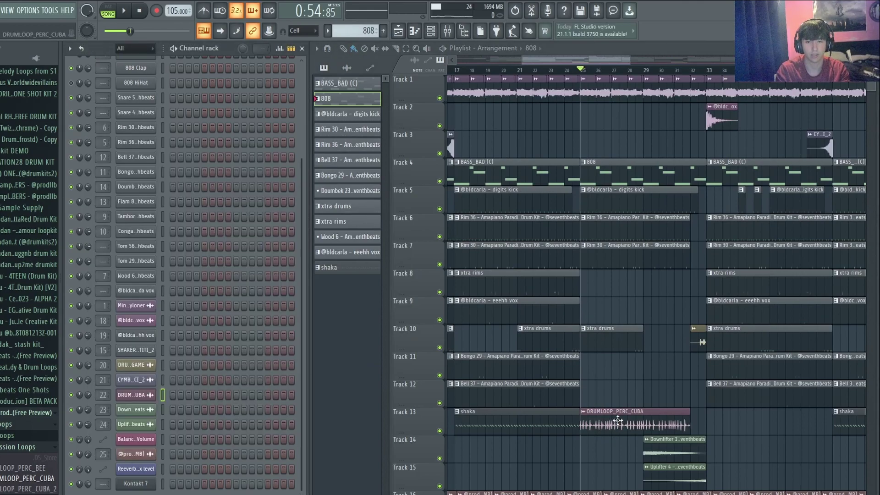
double_click(600, 192)
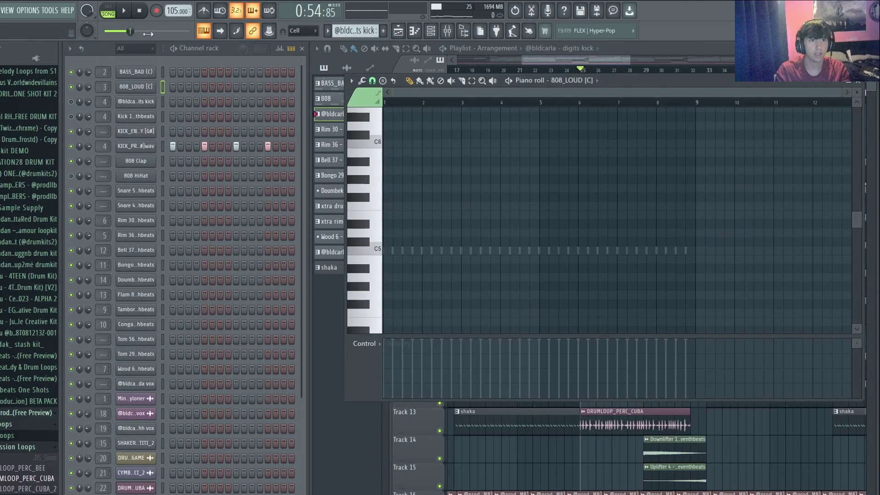
Switch to pattern mode, select the 808 pattern, and review the 808_LOUD and BASS_BAD samples, auditioning 808_LOUD
left_click(109, 7)
left_click(571, 448)
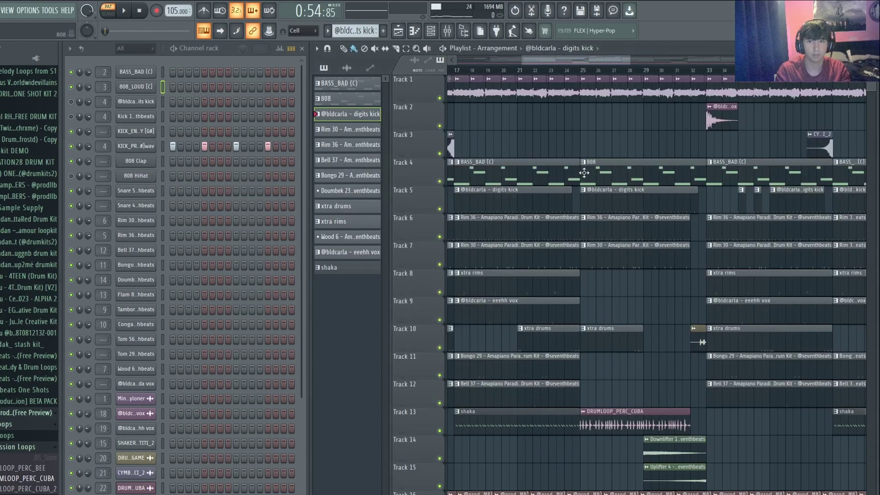
left_click(609, 181)
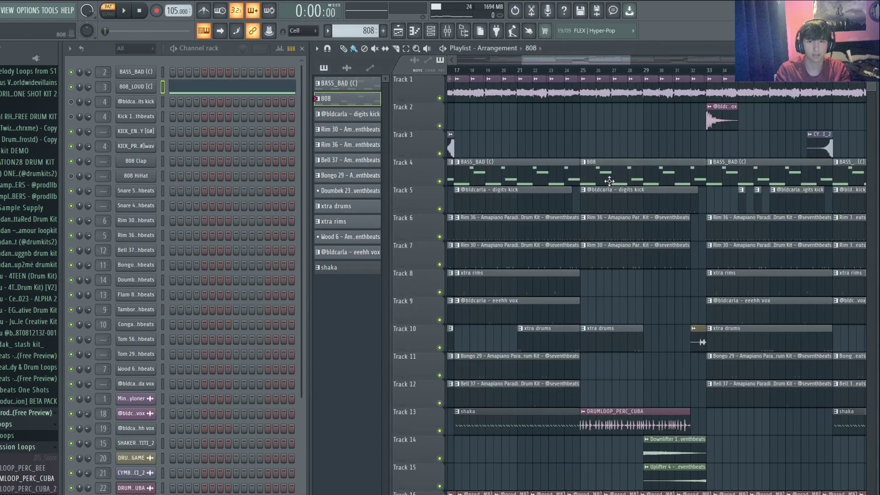
left_click(152, 89)
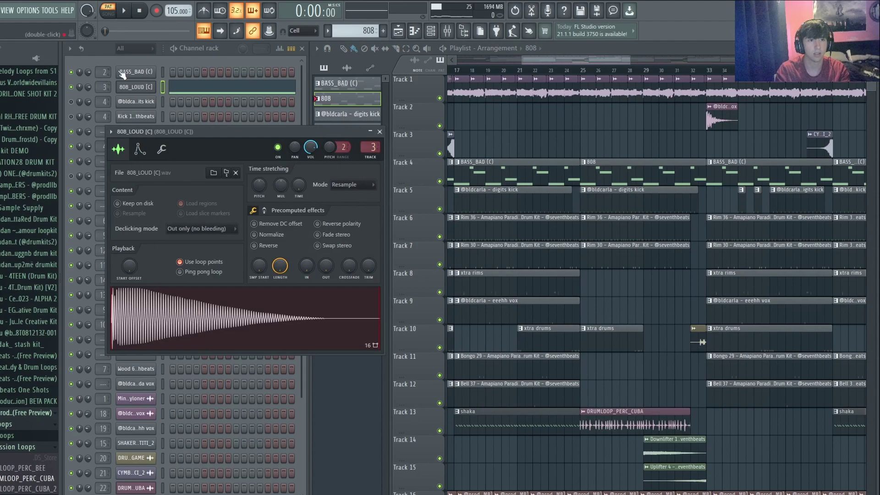
left_click(134, 72)
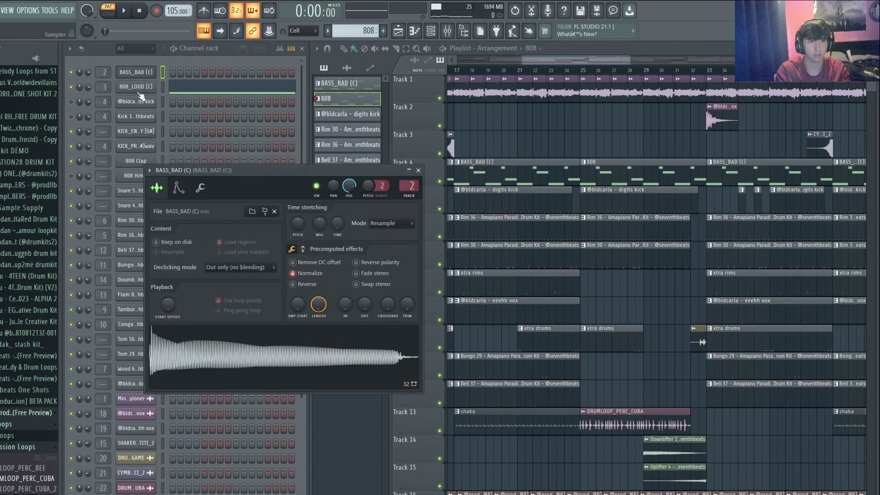
left_click(138, 87)
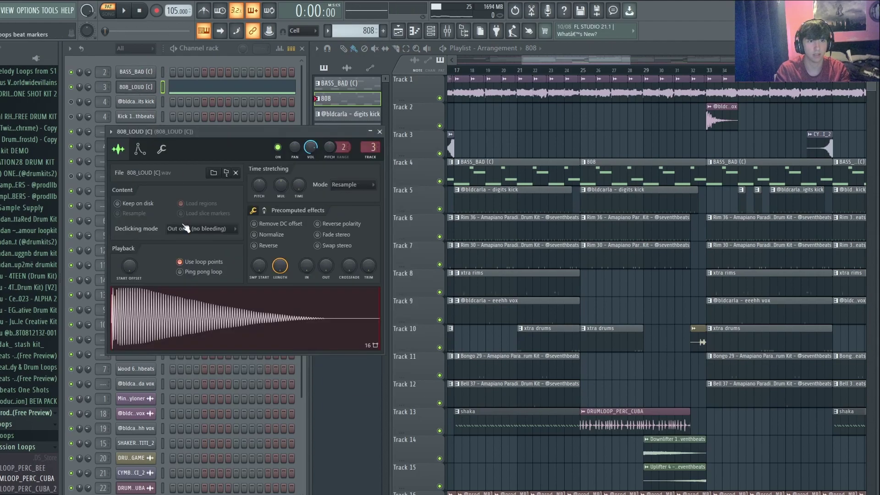
left_click(187, 313)
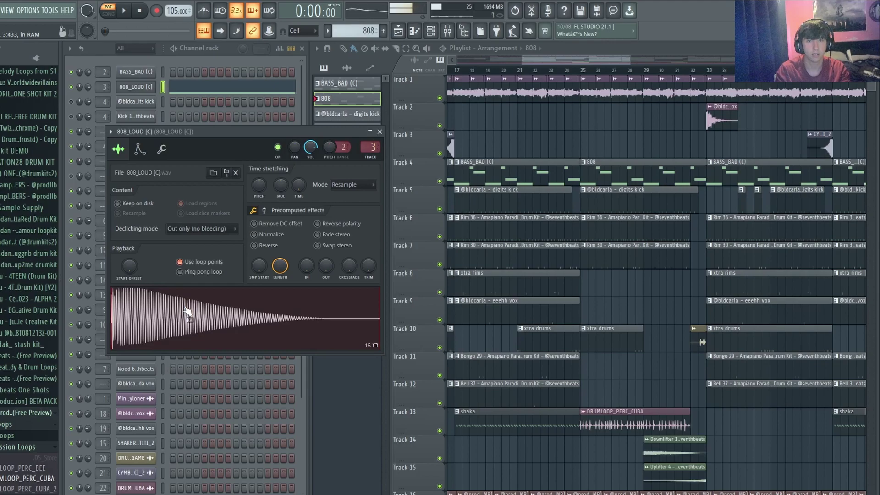
Delete Fruity Fast Dist from slot 1 of the 808_LOUD mixer track
left_click(446, 31)
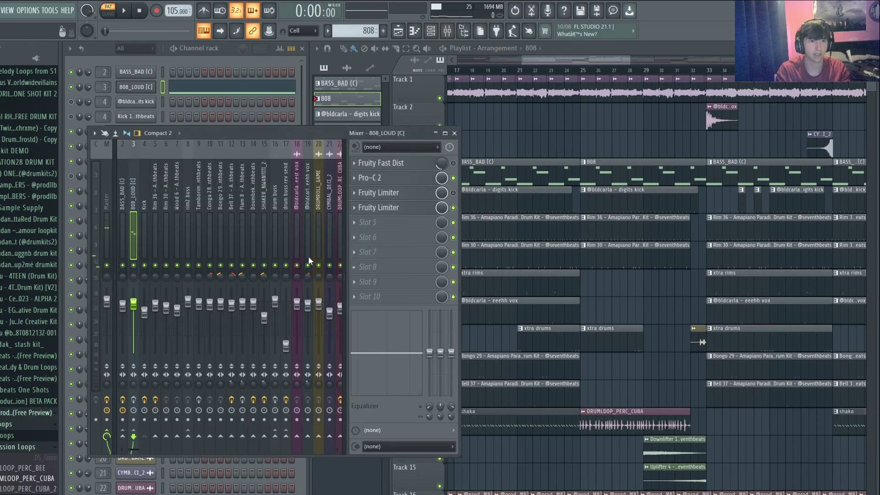
left_click(359, 161)
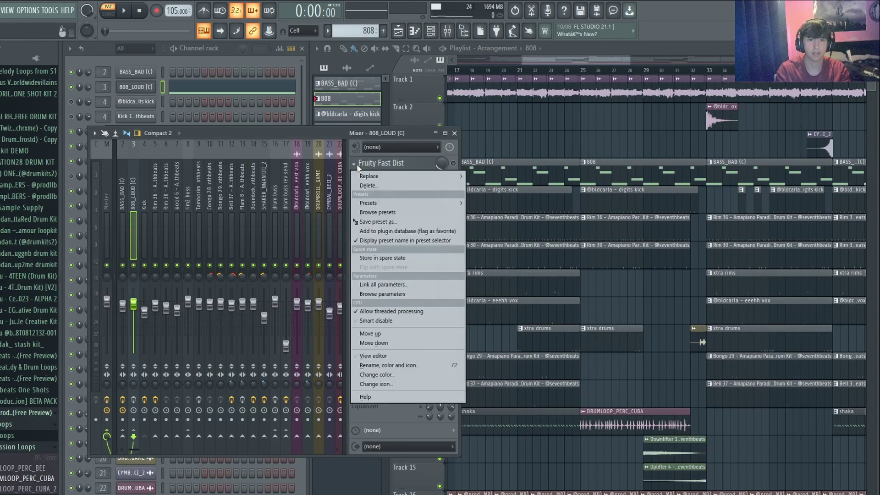
left_click(366, 186)
left_click(451, 294)
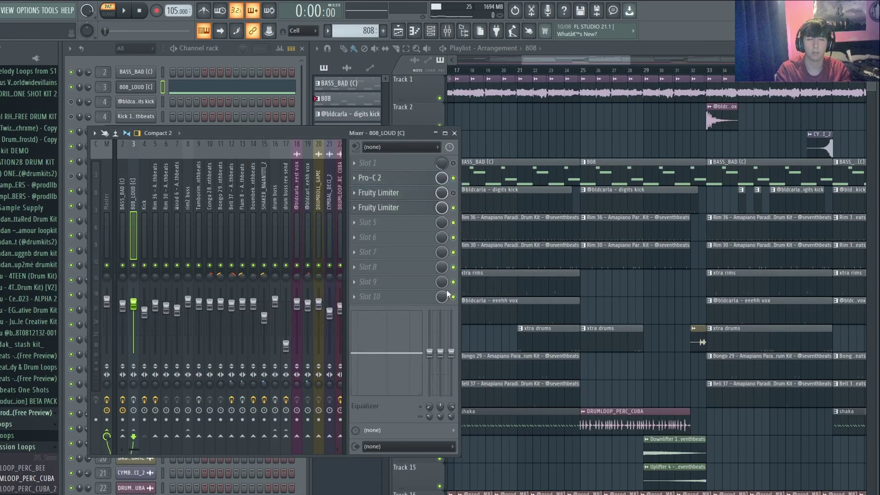
Inspect the Pro-C 2 settings on the 808_LOUD mixer track and delete the disabled Fruity Limiter in slot 3
left_click(406, 179)
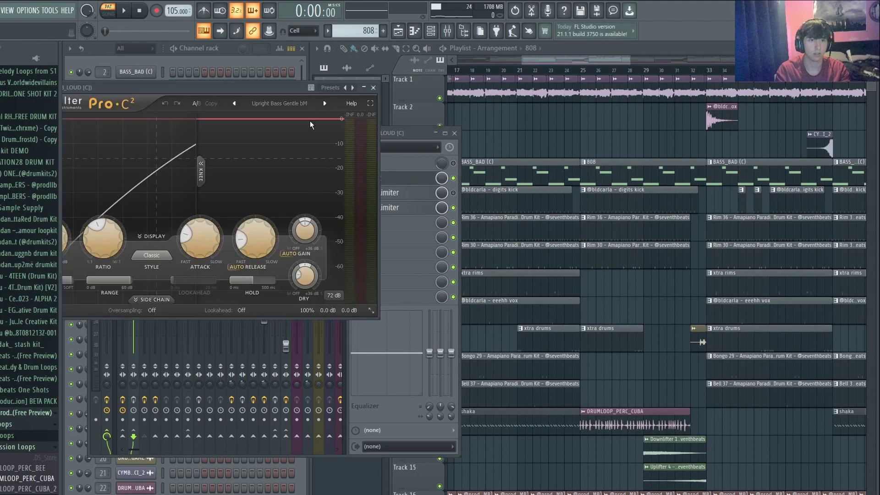
left_click_drag(293, 86, 732, 115)
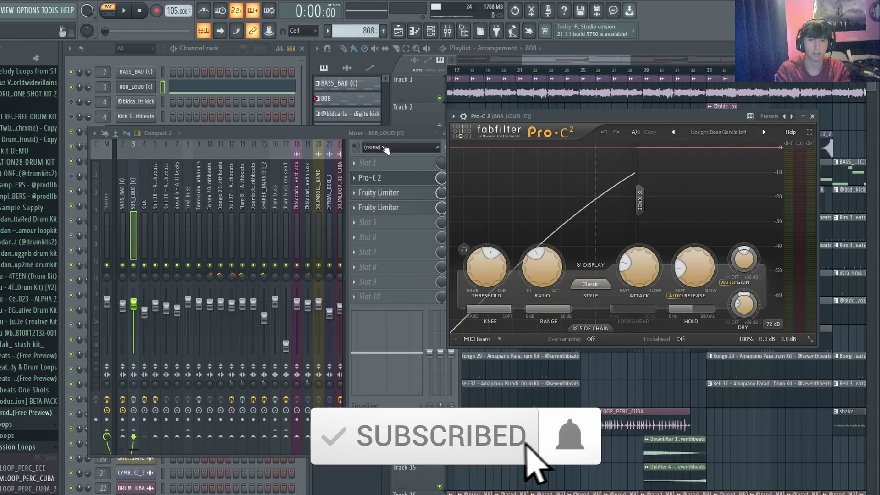
left_click(355, 178)
left_click(357, 193)
left_click(357, 193)
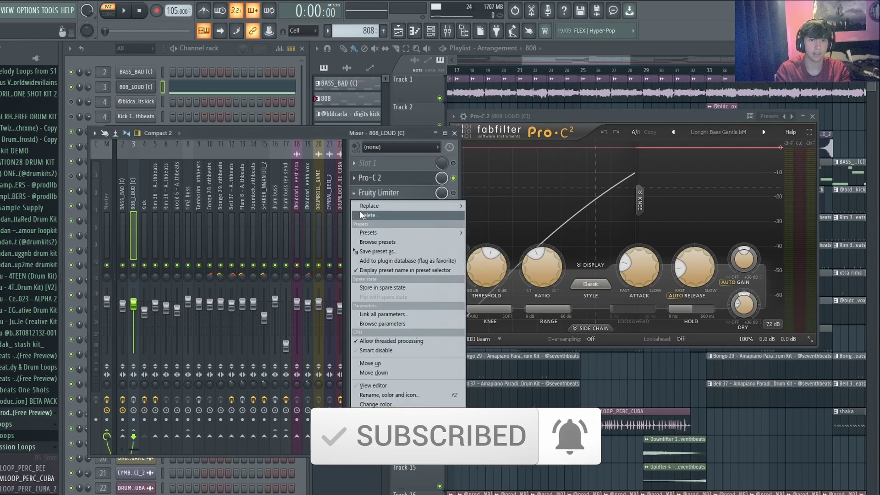
left_click(375, 243)
left_click(446, 293)
Play the 808 pattern on its own and open the slot 4 Fruity Limiter on the 808_LOUD mixer track
left_click(403, 210)
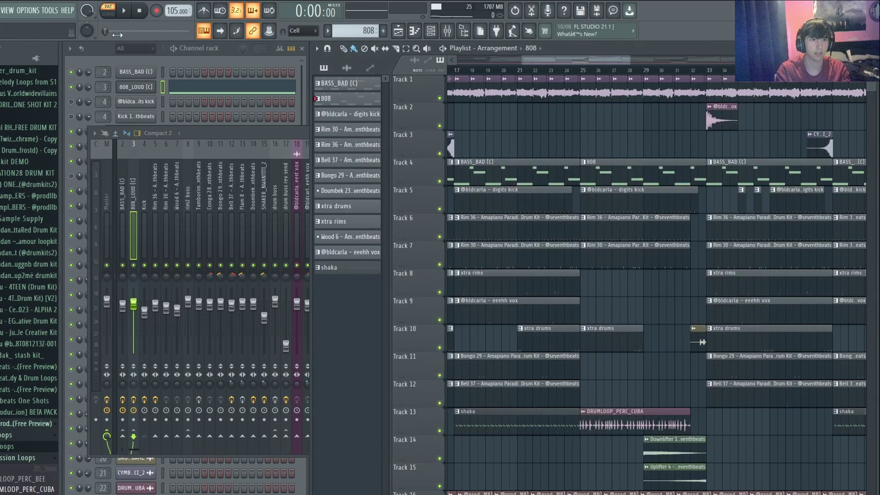
left_click(124, 14)
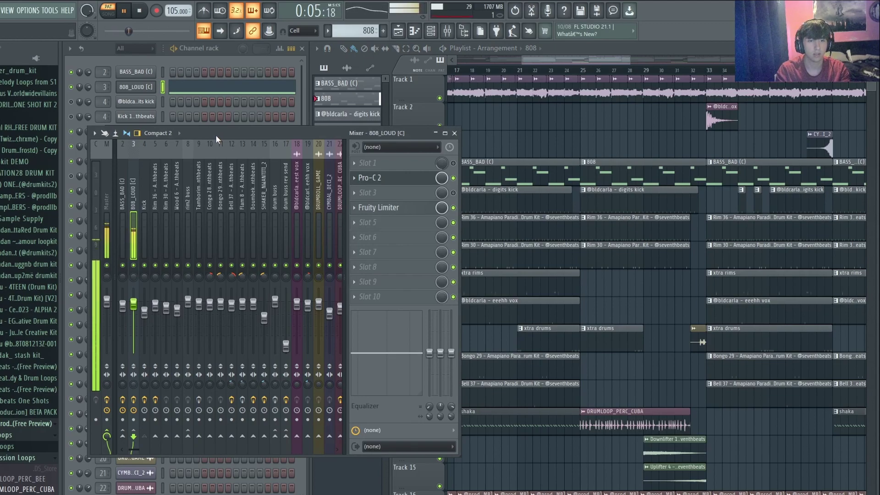
key("space")
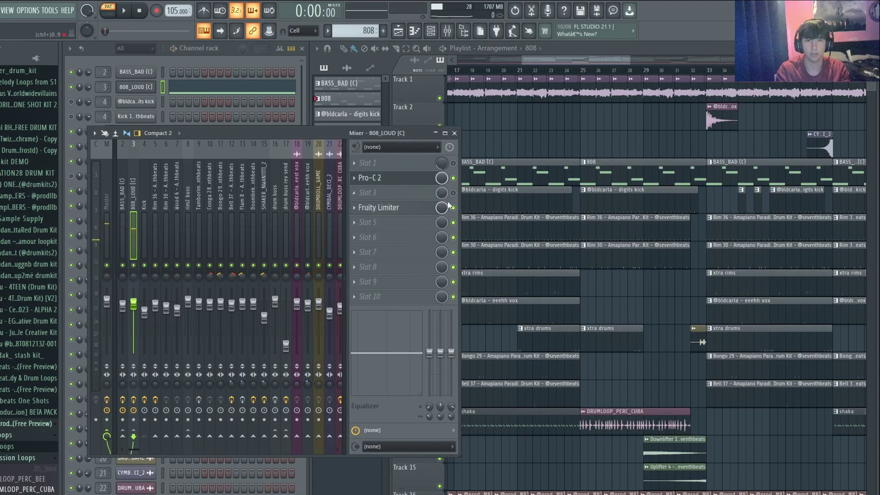
left_click(405, 210)
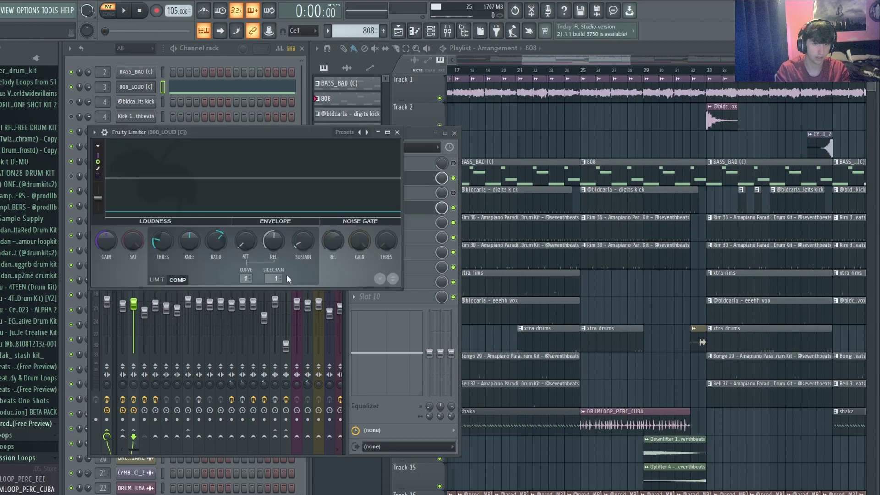
Switch to song mode and isolate the bass and kick on Tracks 4 and 5, keeping automation Tracks 17 and 18 enabled
left_click(448, 211)
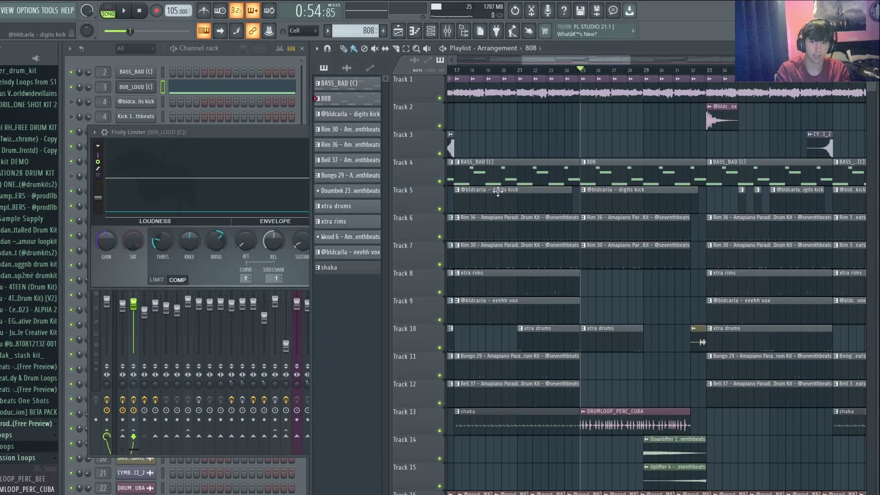
right_click(439, 209)
left_click(440, 181)
left_click(439, 98)
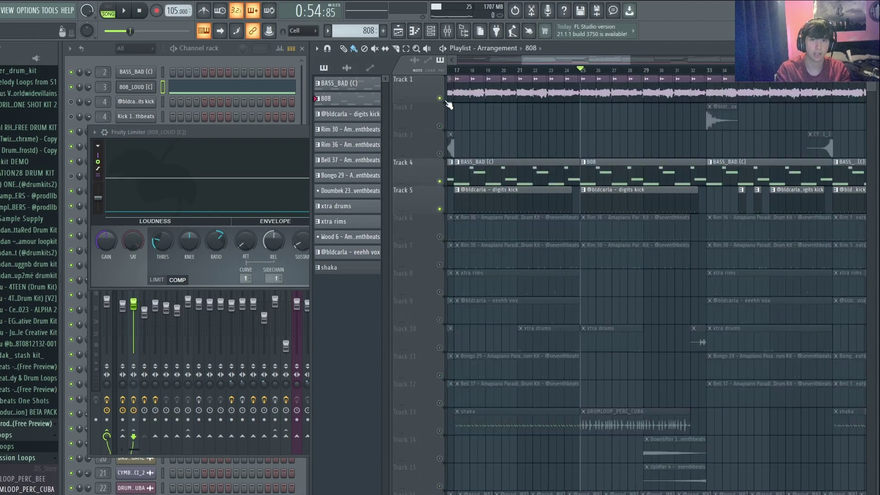
scroll(417, 248, "down", 3)
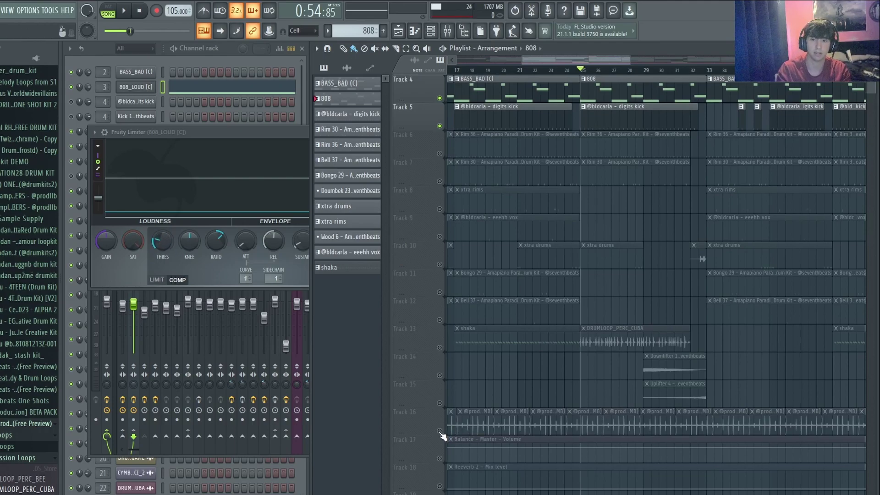
left_click(439, 458)
left_click(439, 486)
Play the bass and kick from bar 25 to examine the sidechain ducking in Fruity Limiter, closing the plugin when done
left_click(206, 133)
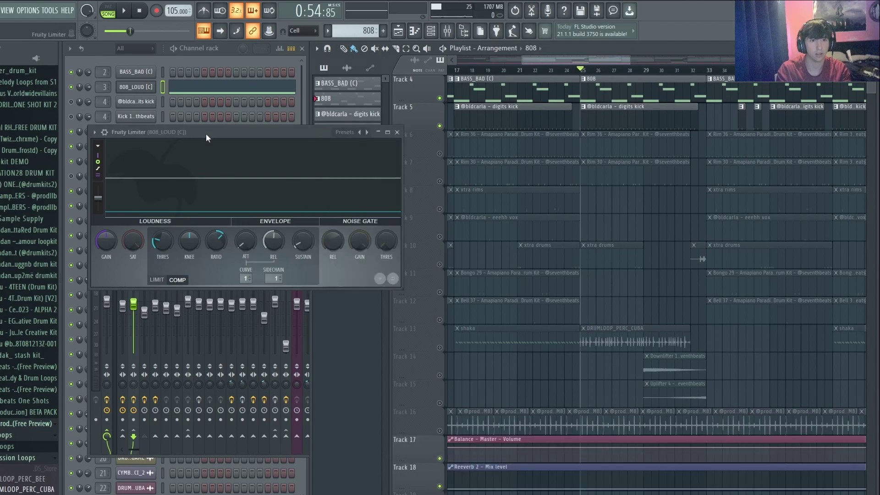
scroll(561, 206, "up", 3)
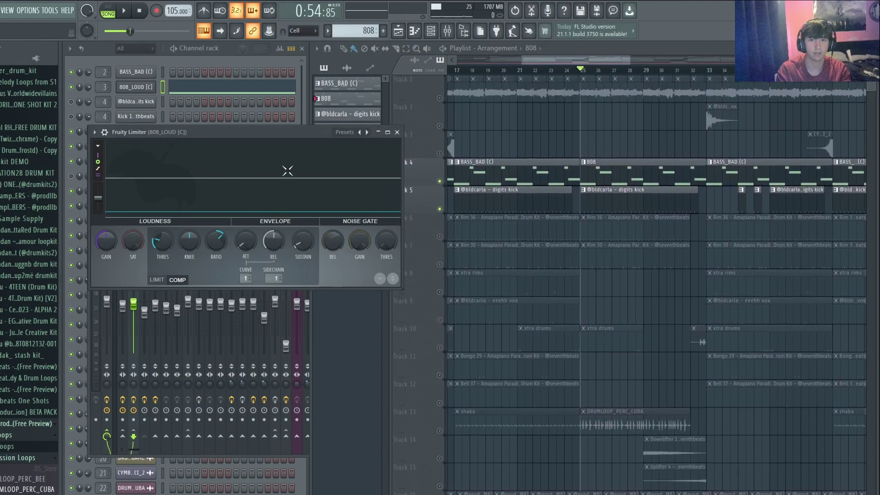
key("space")
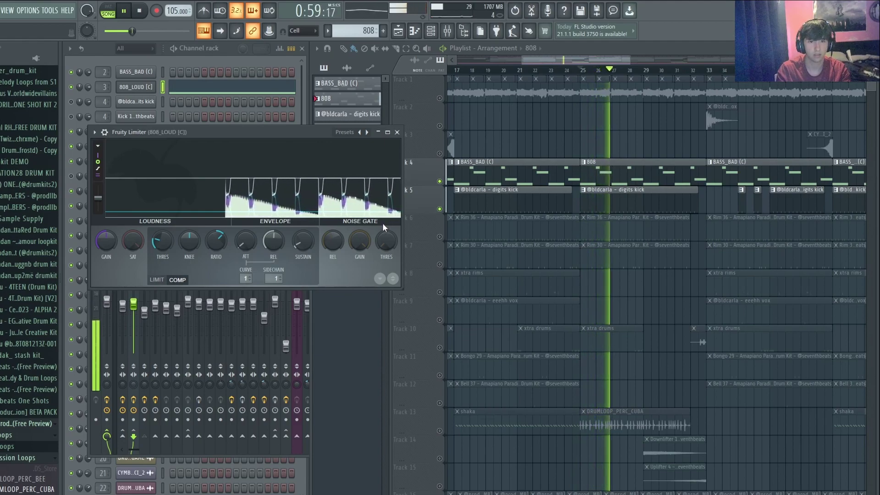
key("space")
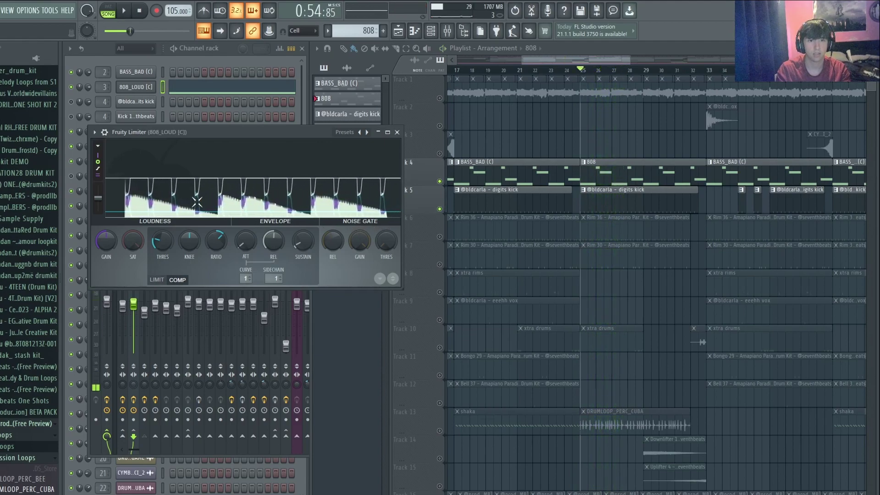
left_click(397, 132)
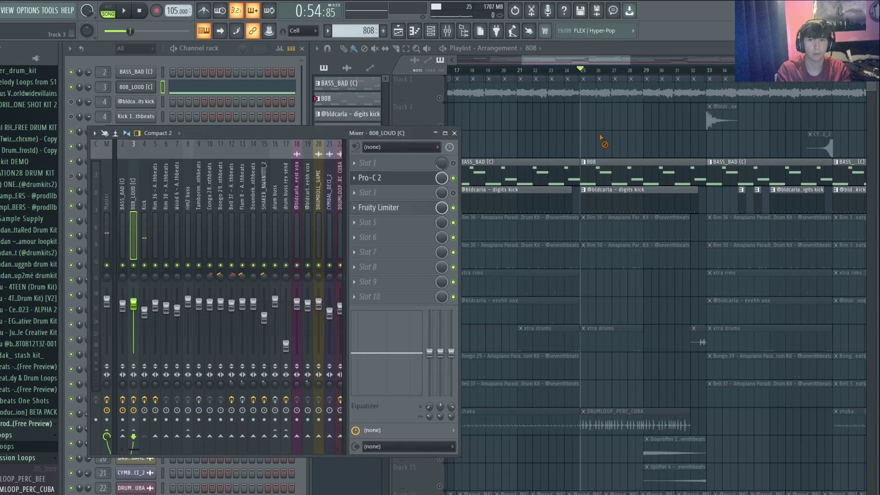
Return to the full playlist arrangement and move the song position to bar 33
scroll(598, 142, "up", 2)
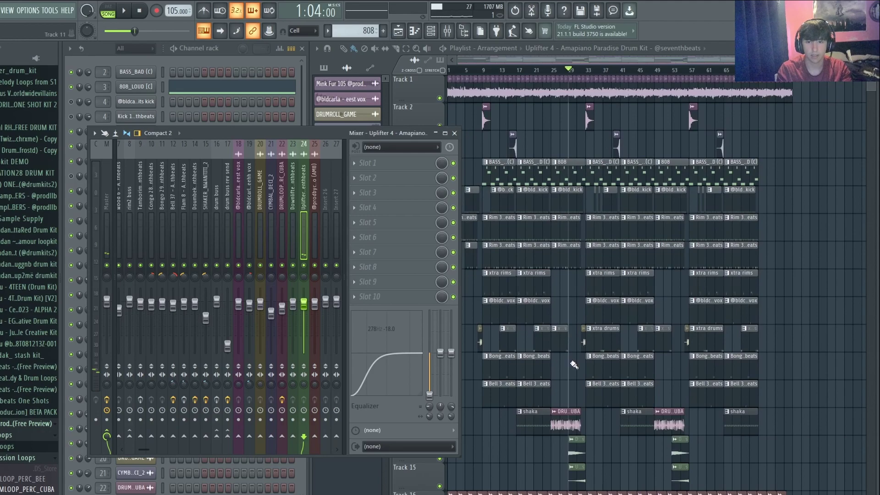
left_click(574, 365)
scroll(570, 351, "up", 3)
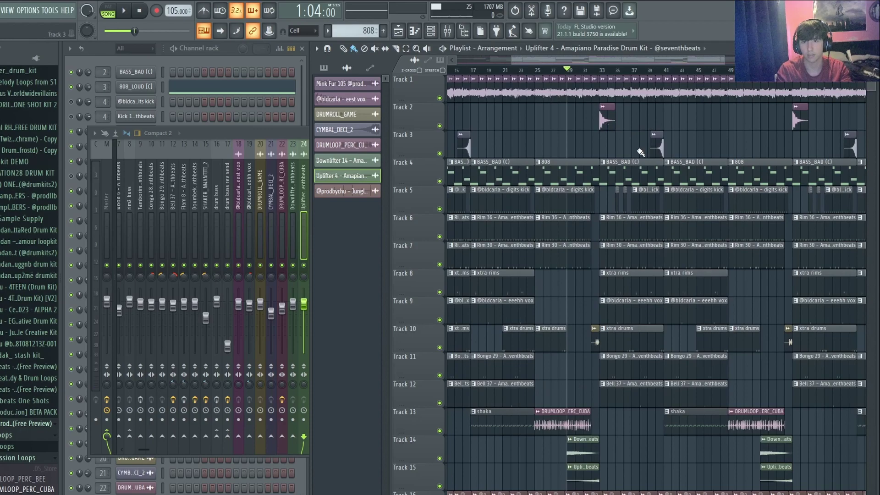
left_click(600, 69)
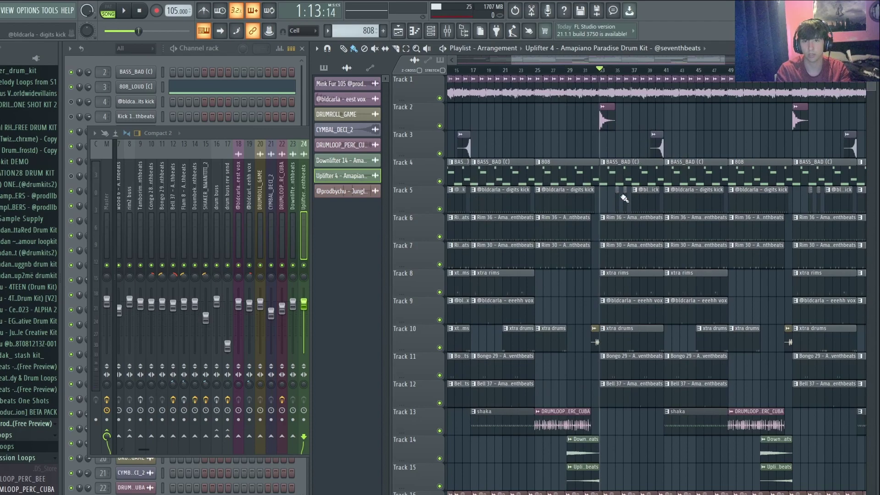
Play the full arrangement from bar 35 to hear the broken-up kick clips on Track 5, stopping after a few bars
scroll(665, 238, "up", 4)
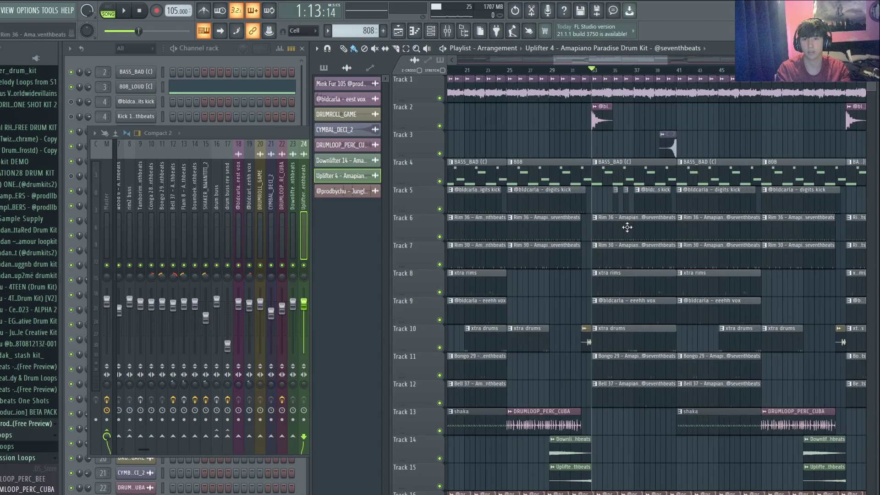
scroll(602, 209, "down", 4)
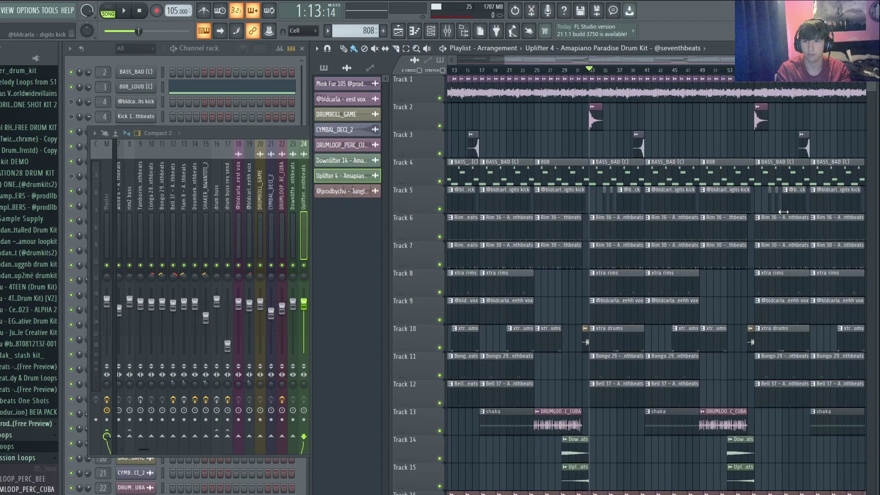
scroll(627, 204, "up", 3)
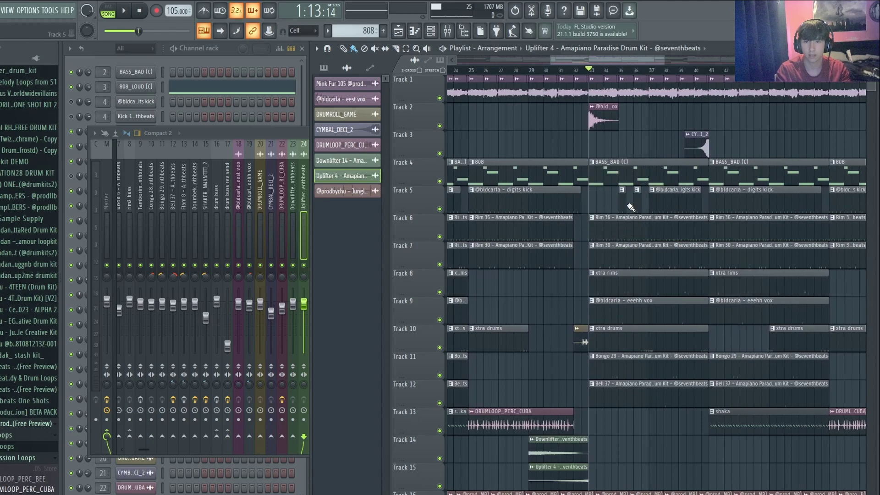
left_click_drag(612, 73, 622, 74)
key("space")
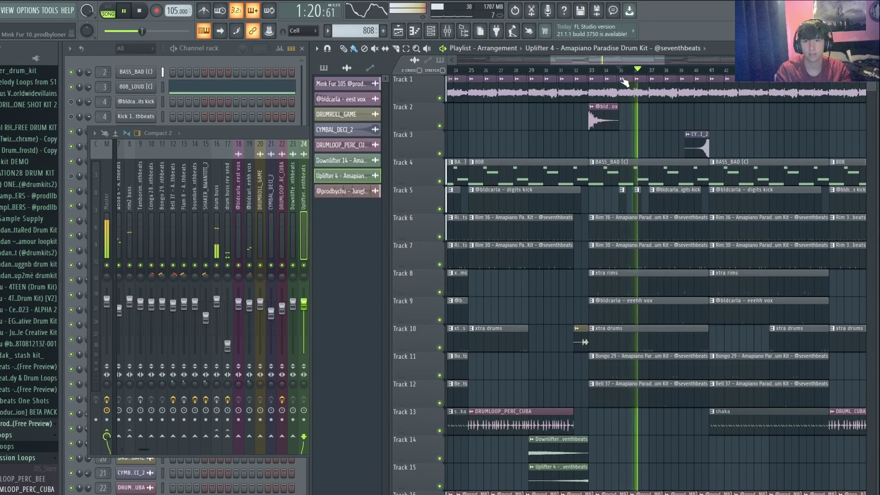
key("space")
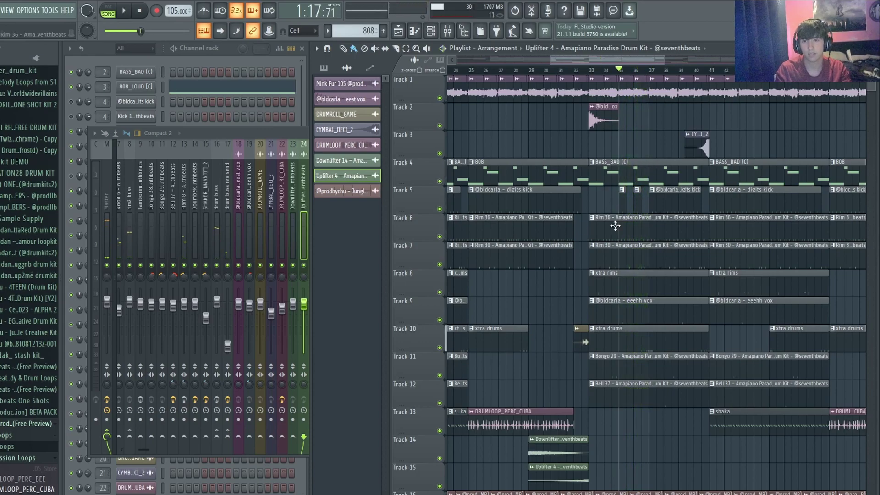
Review the whole arrangement and move the song position to bar 9
scroll(609, 224, "down", 3, "ctrl")
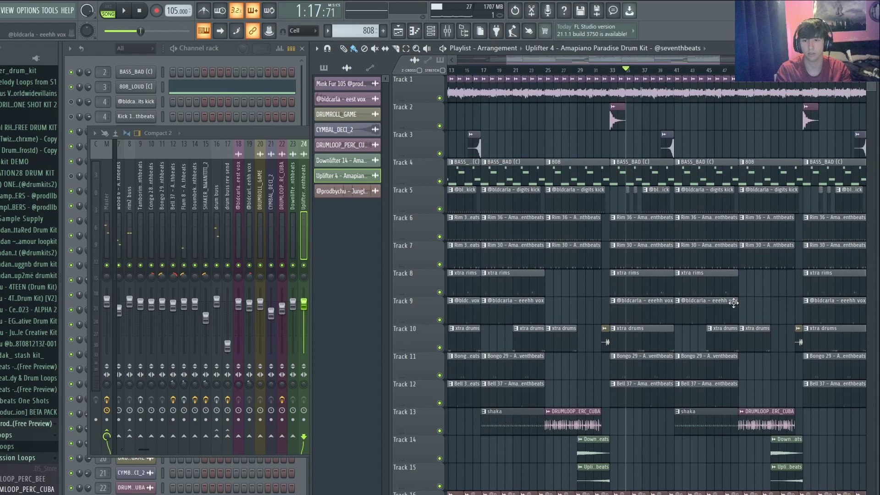
scroll(733, 302, "down", 2)
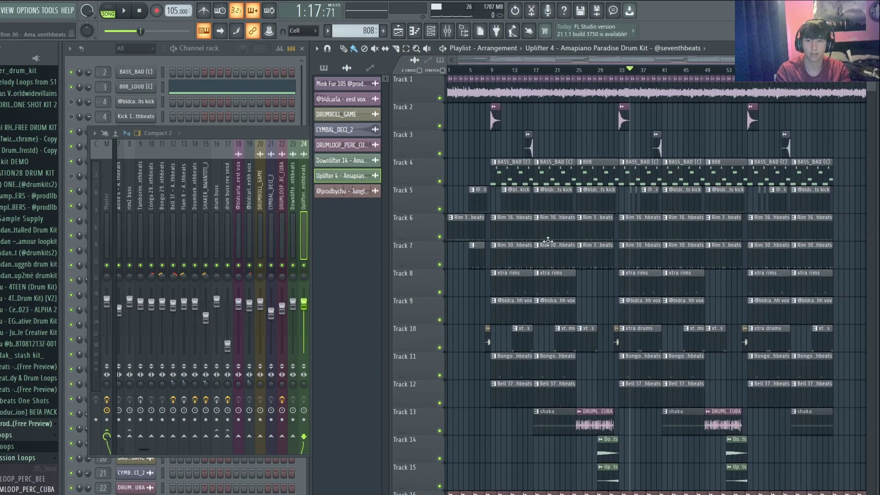
left_click(492, 71)
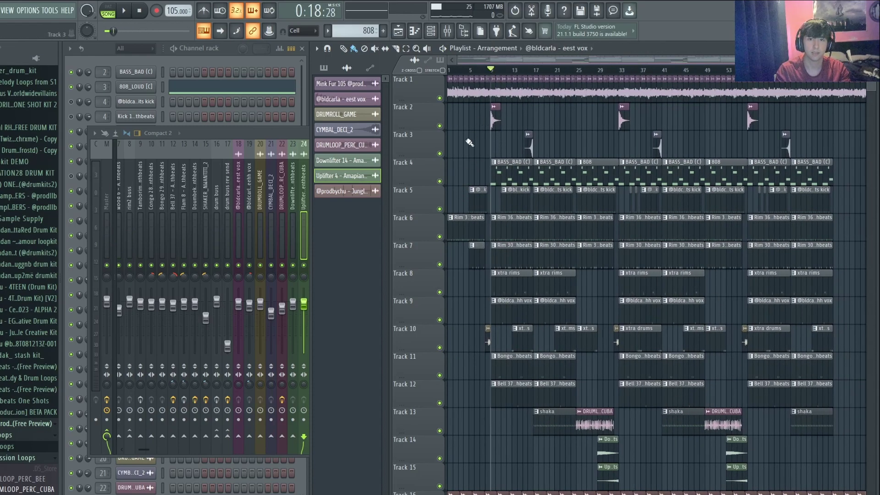
scroll(504, 182, "up", 3)
scroll(730, 229, "down", 3)
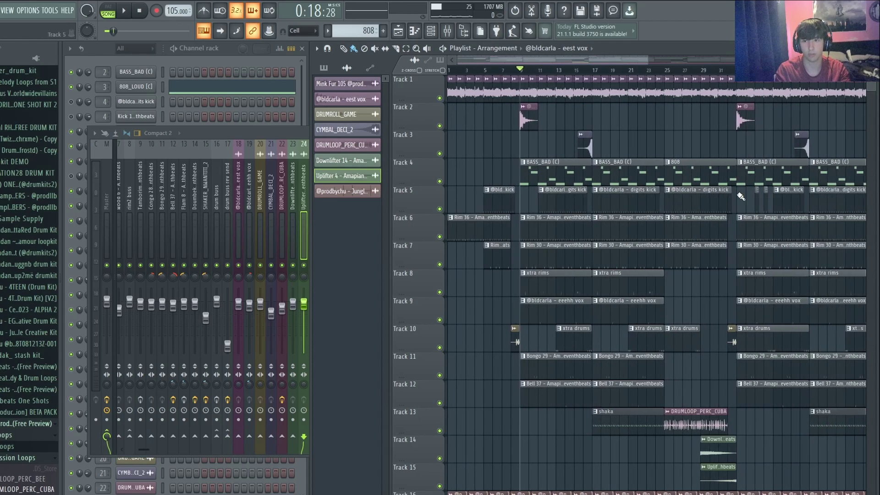
scroll(495, 151, "down", 2)
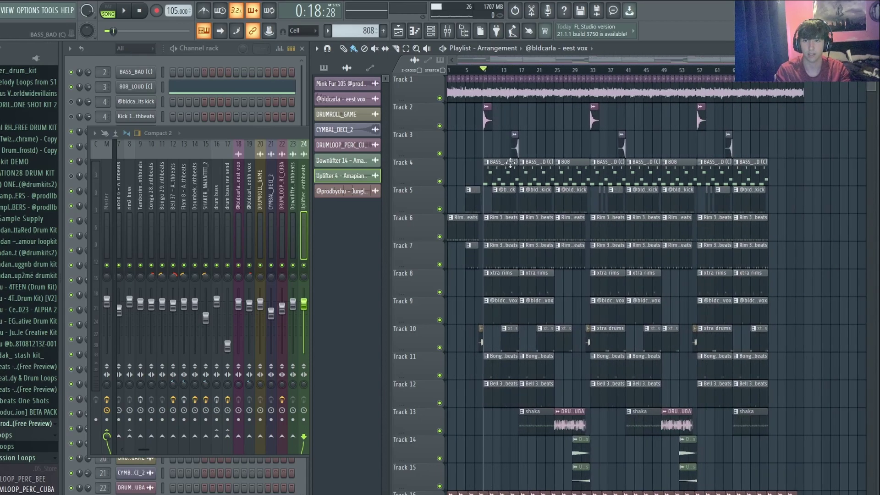
Inspect the eest vox sample settings from its first Track 2 clip and close them
scroll(491, 150, "up", 4)
double_click(560, 121)
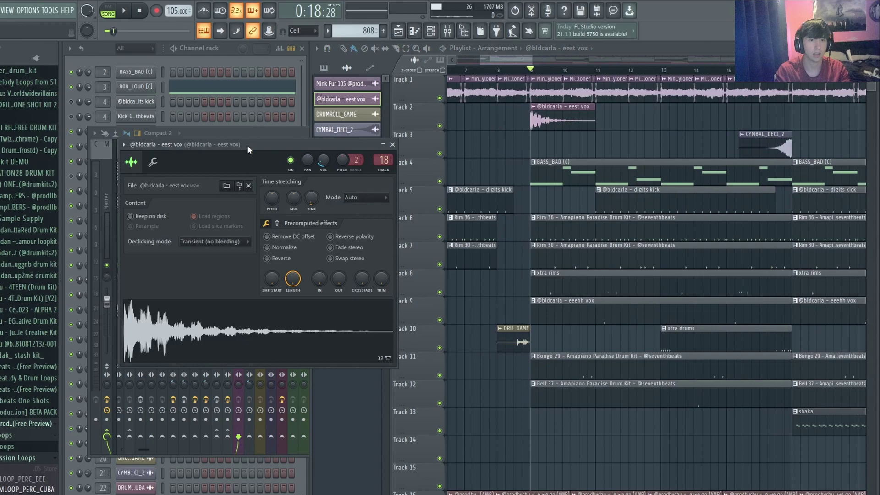
left_click_drag(247, 149, 612, 197)
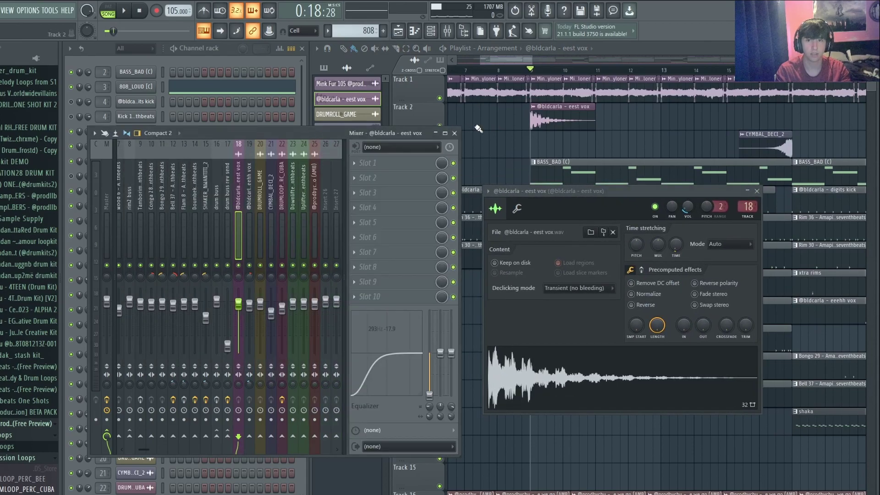
key("Escape")
Open the DRUMROLL_GAME sample from Track 10 and audition it, closing its settings when done
double_click(522, 332)
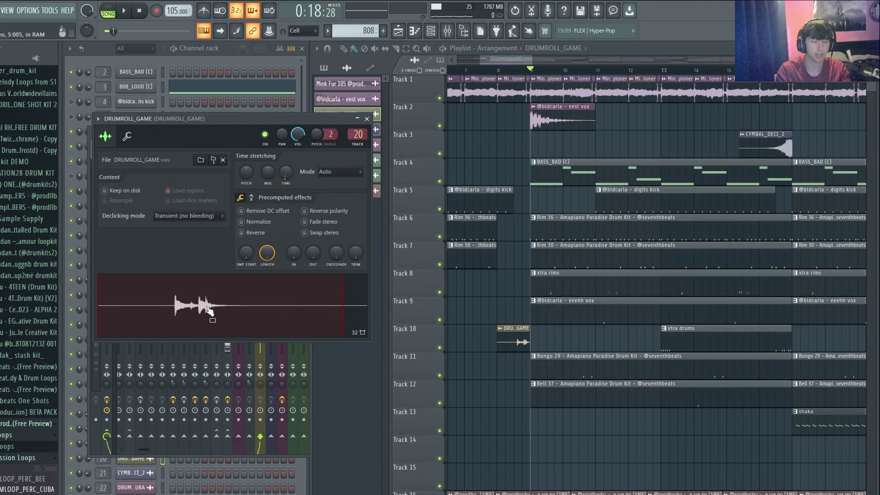
scroll(513, 332, "down", 3)
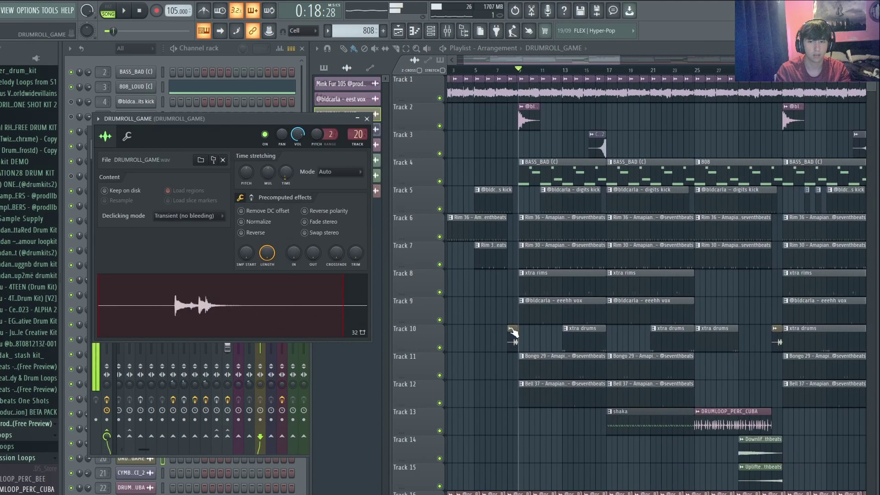
left_click(367, 118)
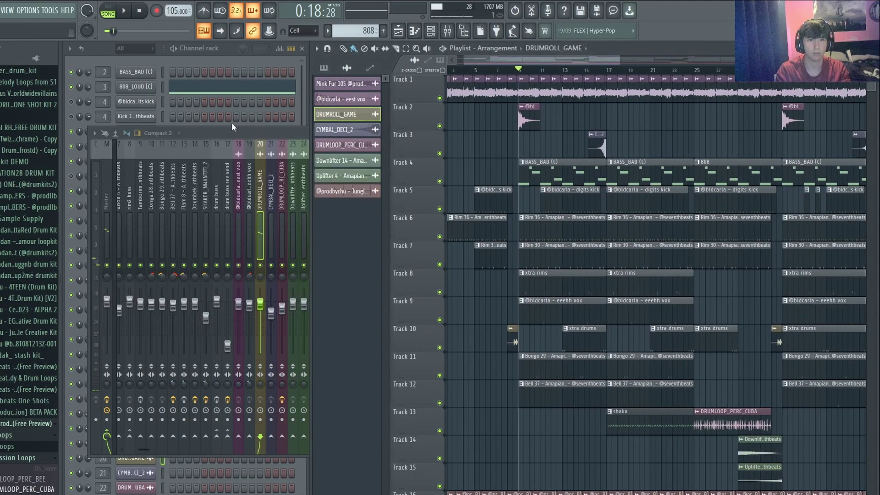
left_click(233, 136)
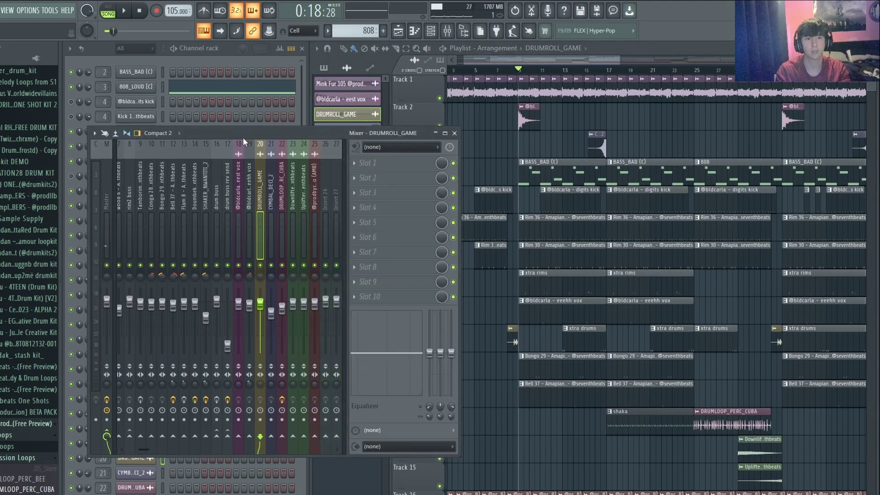
Reopen the eest vox sample from Track 2 and audition it from its waveform, closing its settings when done
left_click(530, 119)
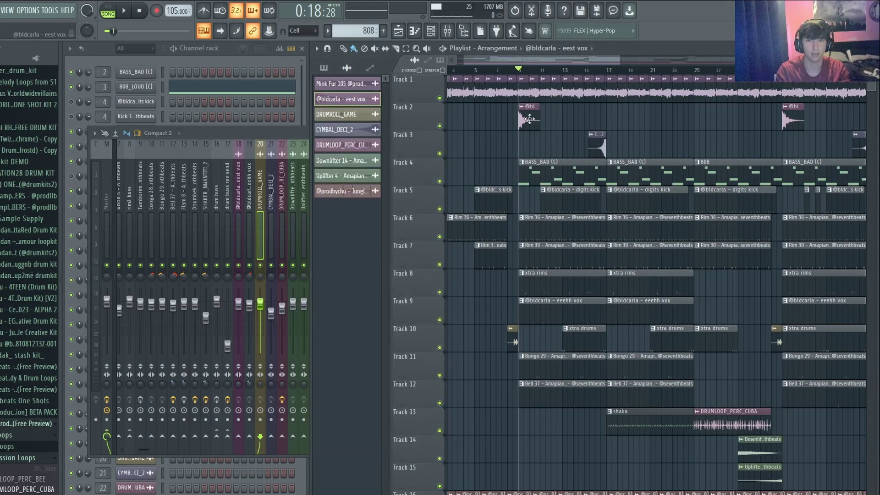
scroll(524, 130, "up", 2)
double_click(525, 130)
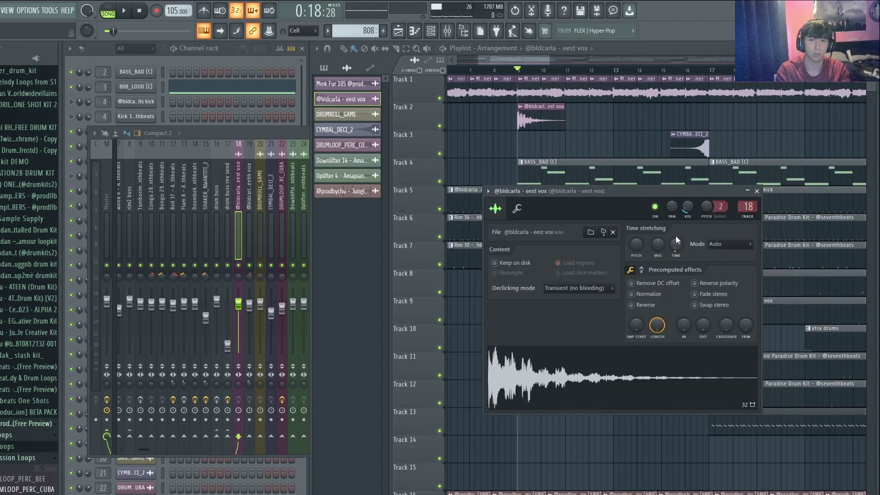
left_click(583, 390)
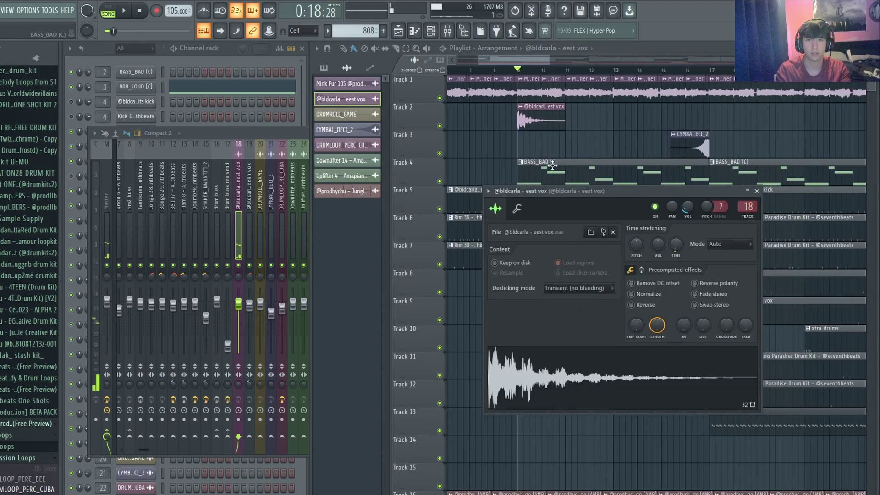
key("Escape")
Hide the mixer and open the CYMBAL_DECI_2 sample settings from Track 3 to inspect the reversed cymbal
scroll(541, 155, "down", 3)
scroll(549, 152, "down", 1)
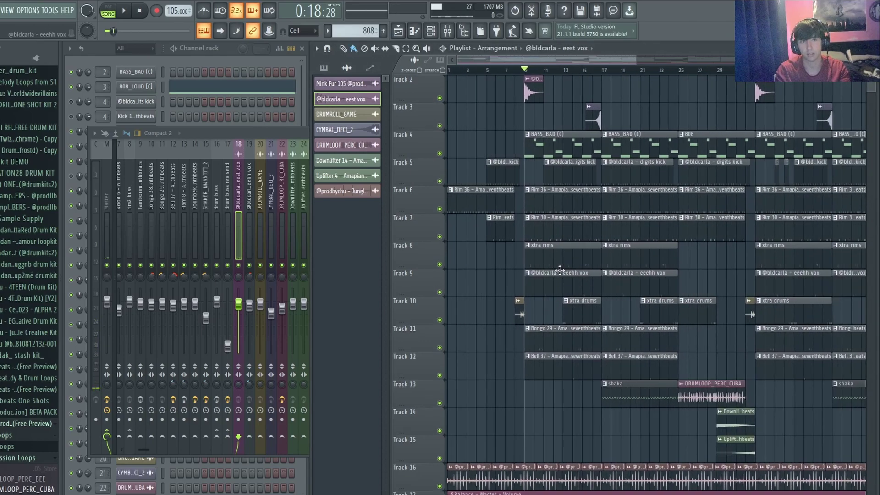
key("F9")
scroll(559, 162, "up", 1)
double_click(595, 149)
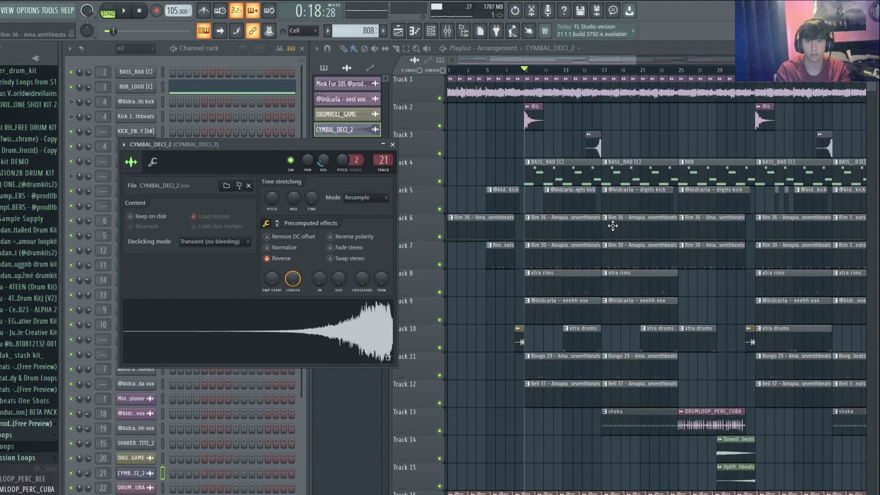
Open the Jungle ambience sample settings from Track 16 and examine how the loop runs through the whole arrangement
scroll(613, 226, "down", 5)
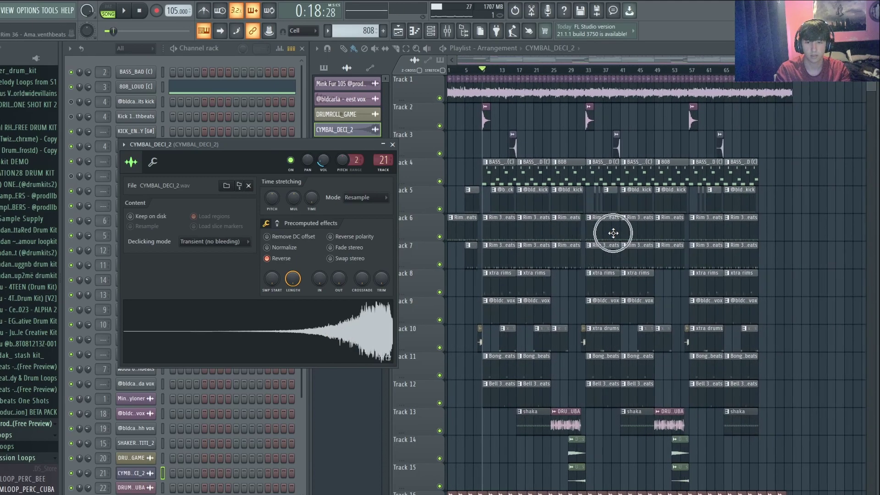
scroll(642, 261, "down", 5)
scroll(681, 295, "up", 5)
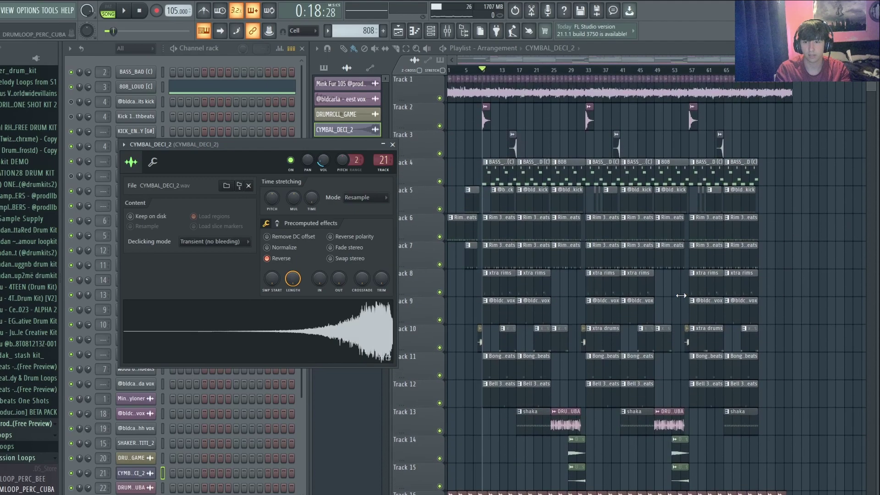
scroll(681, 295, "down", 3)
scroll(457, 342, "up", 5)
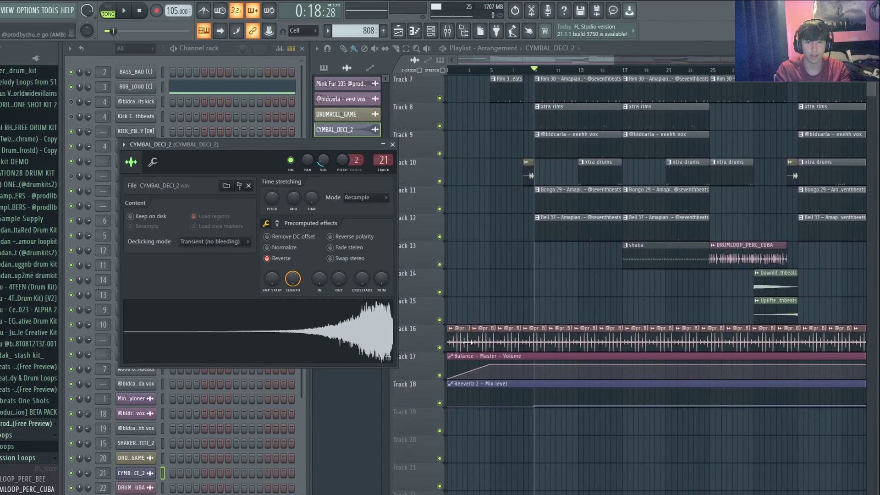
double_click(458, 343)
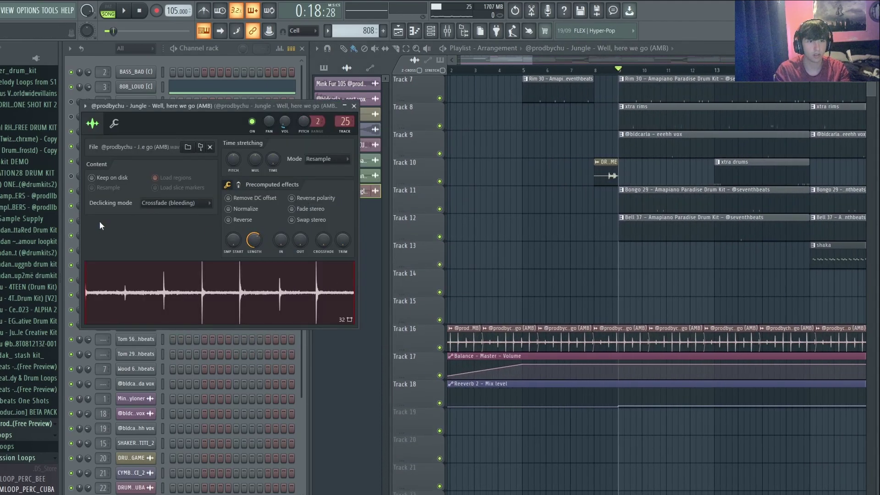
scroll(477, 257, "down", 5)
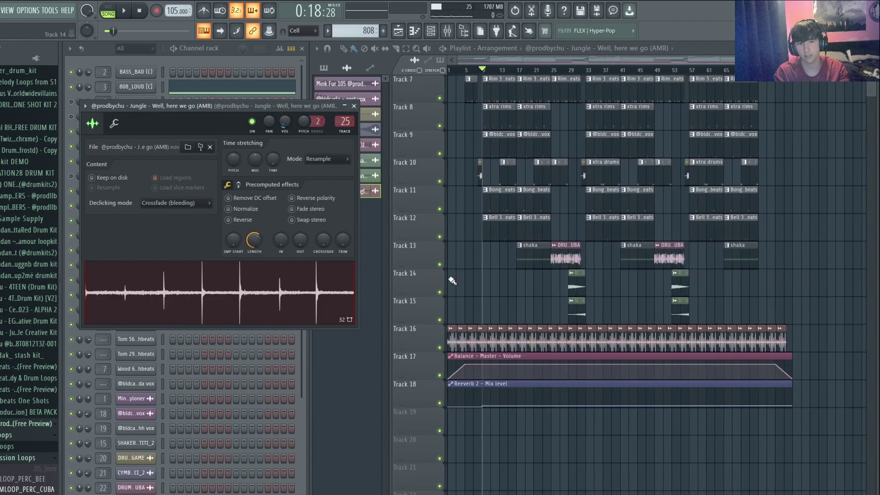
scroll(445, 282, "up", 2)
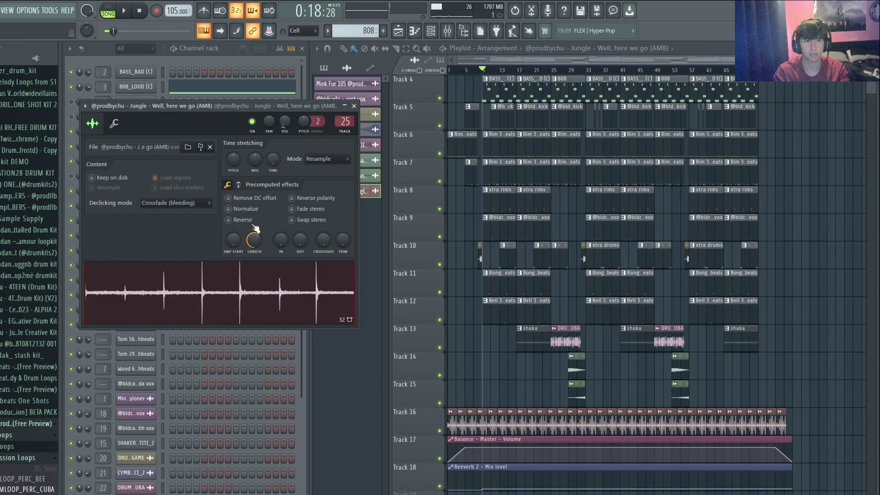
Isolate the Jungle ambience on Track 16, keeping automation Tracks 17 and 18 enabled, and play it from bar 5
scroll(430, 369, "up", 5)
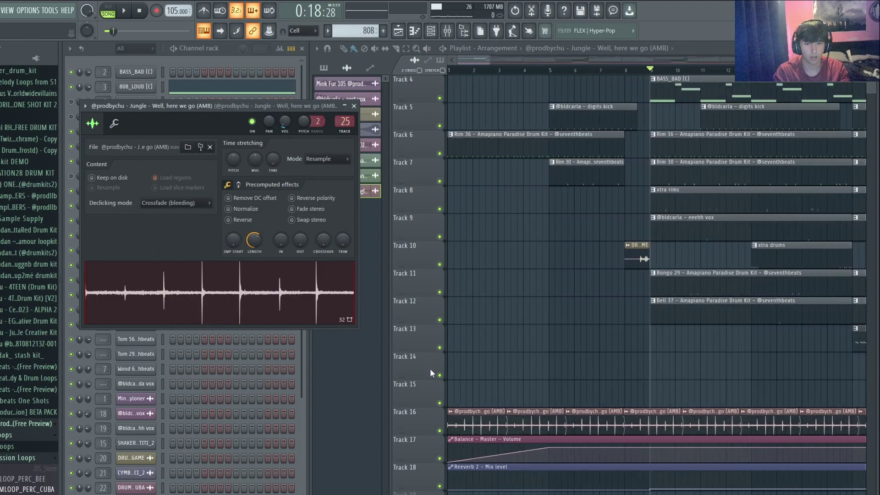
left_click(456, 72)
left_click(439, 431, "ctrl")
left_click(439, 458)
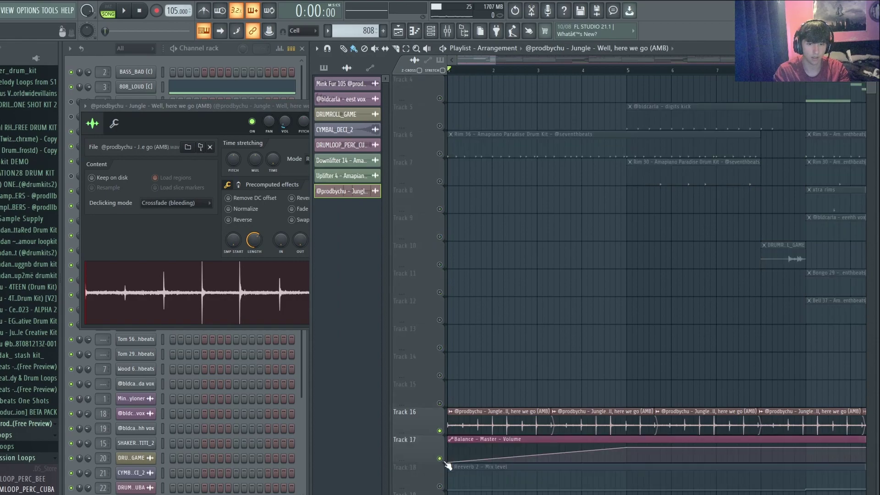
left_click(439, 486)
left_click(628, 72)
key("space")
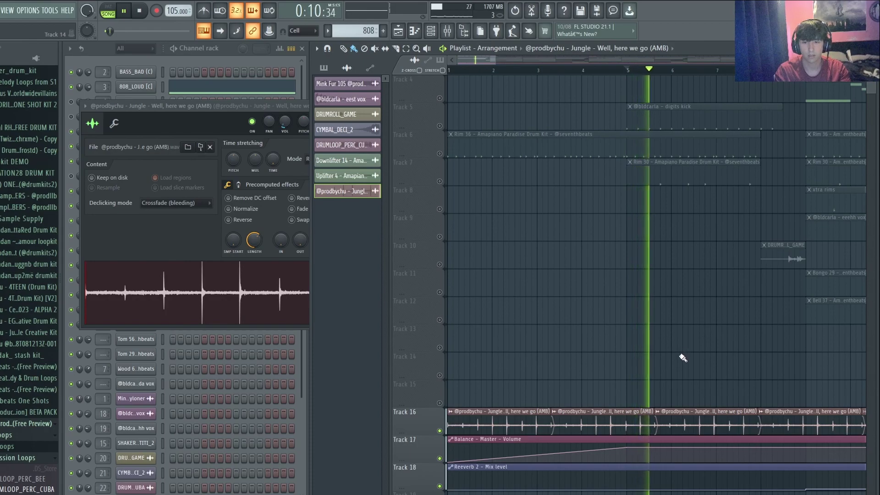
scroll(683, 357, "down", 2)
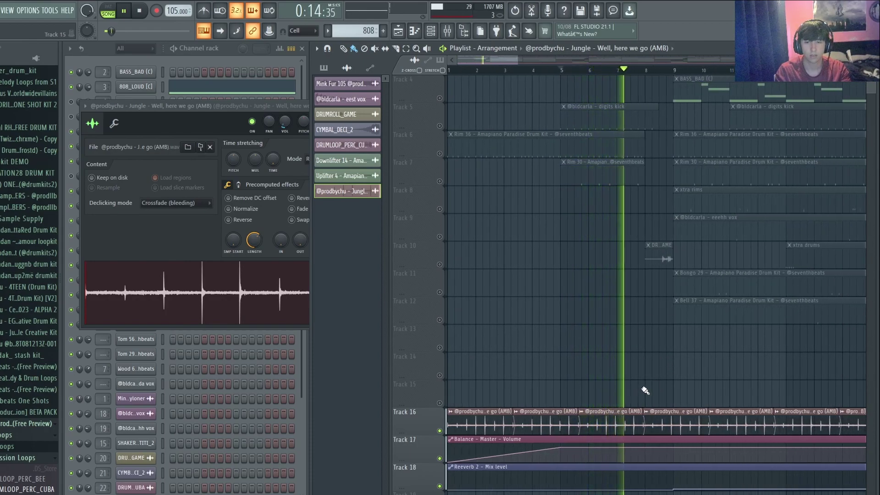
key("space")
Isolate the melody on Track 1 with the Jungle ambience on Track 16 and automation Tracks 17 and 18, and play from bar 5
scroll(613, 390, "down", 5)
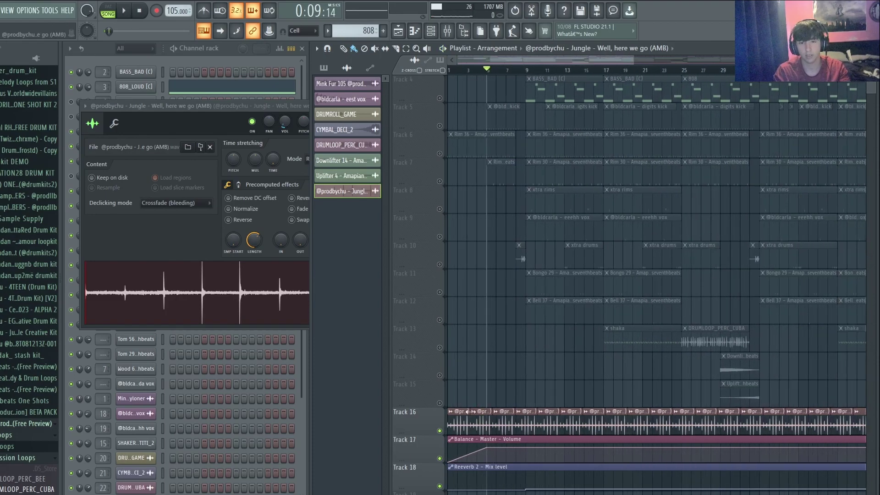
scroll(609, 266, "up", 3)
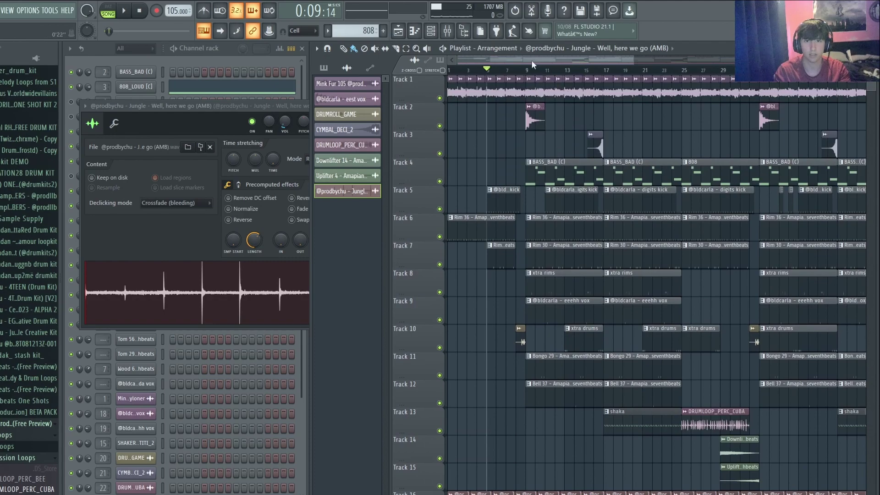
scroll(490, 184, "down", 1)
scroll(477, 138, "up", 1)
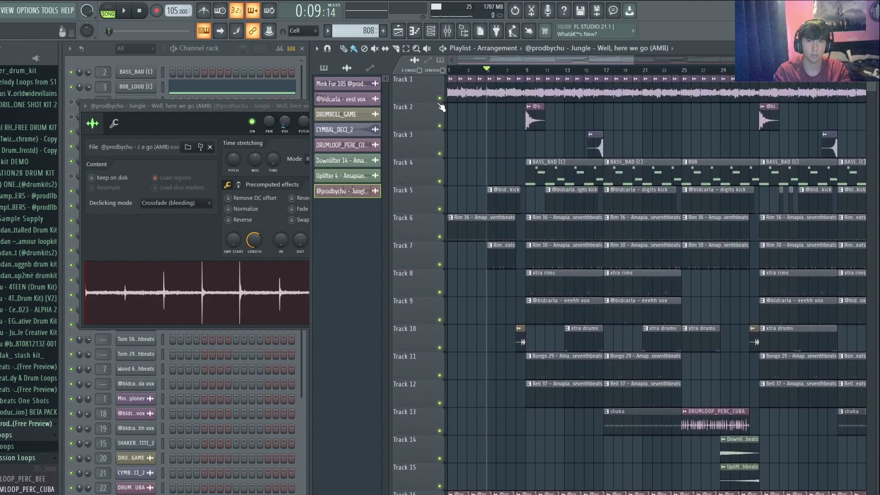
left_click(439, 98, "ctrl")
scroll(453, 343, "down", 5)
left_click(439, 375)
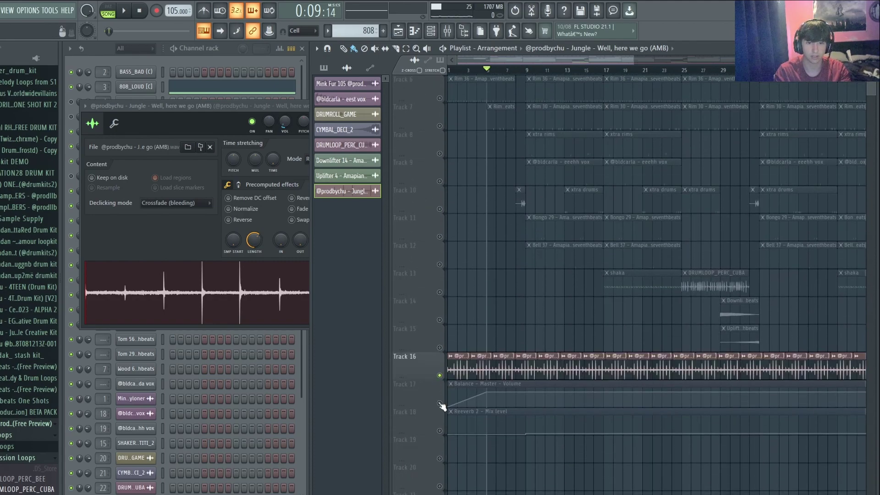
left_click(439, 403)
left_click(439, 431)
key("space")
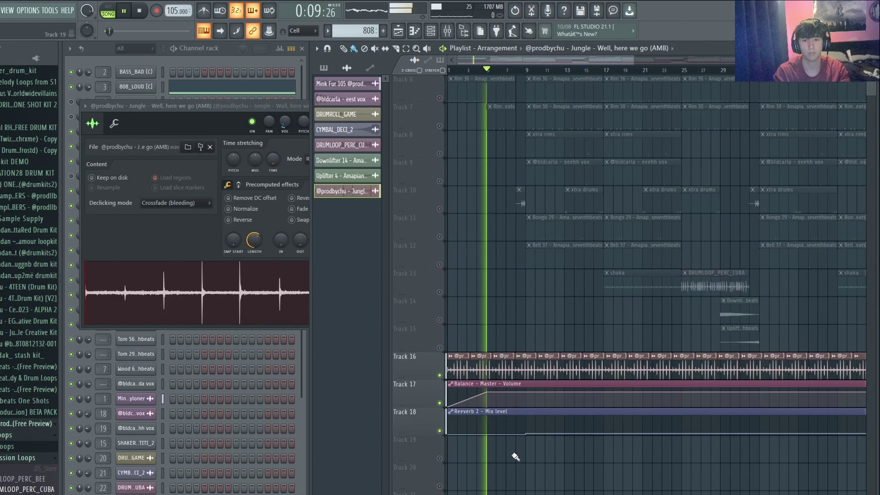
Listen to the melody and ambience together up to bar 9, stop playback and re-enable all playlist tracks
scroll(495, 451, "up", 2)
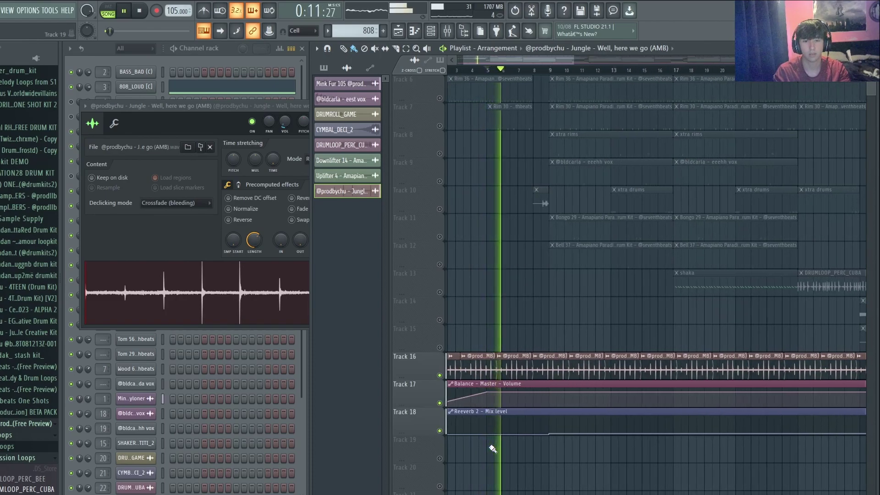
scroll(493, 449, "up", 5)
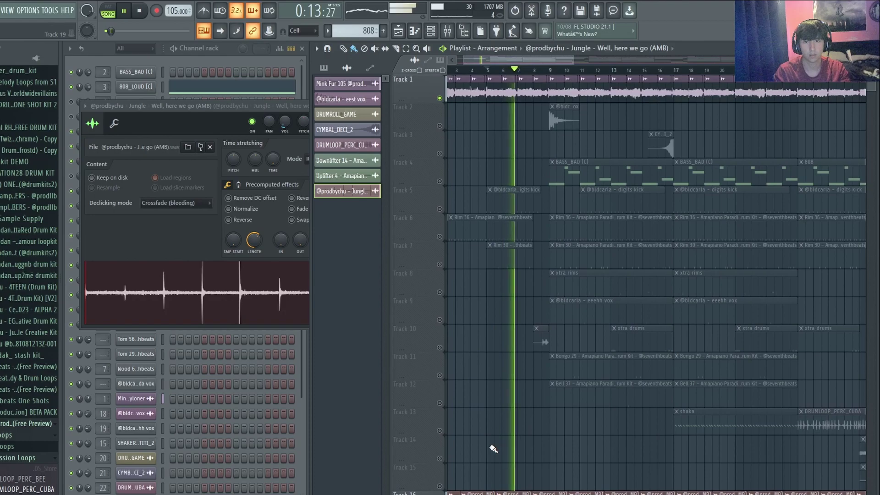
scroll(493, 448, "down", 2)
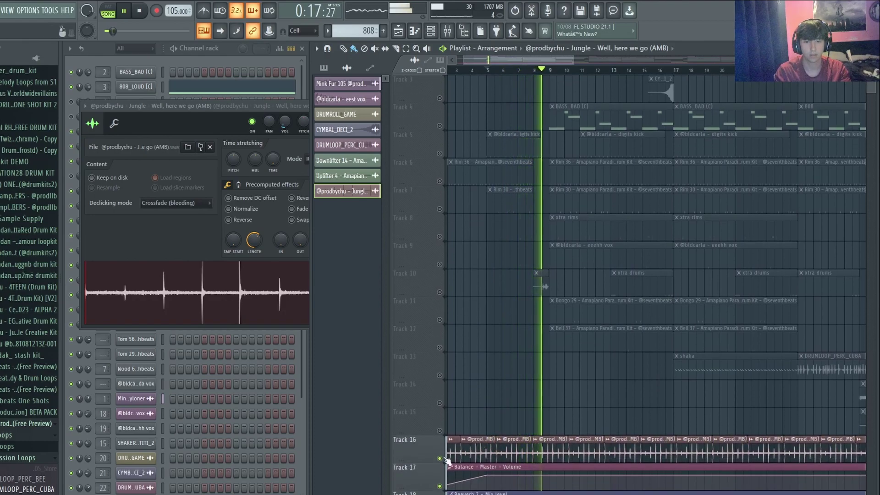
key("space")
scroll(574, 273, "up", 2)
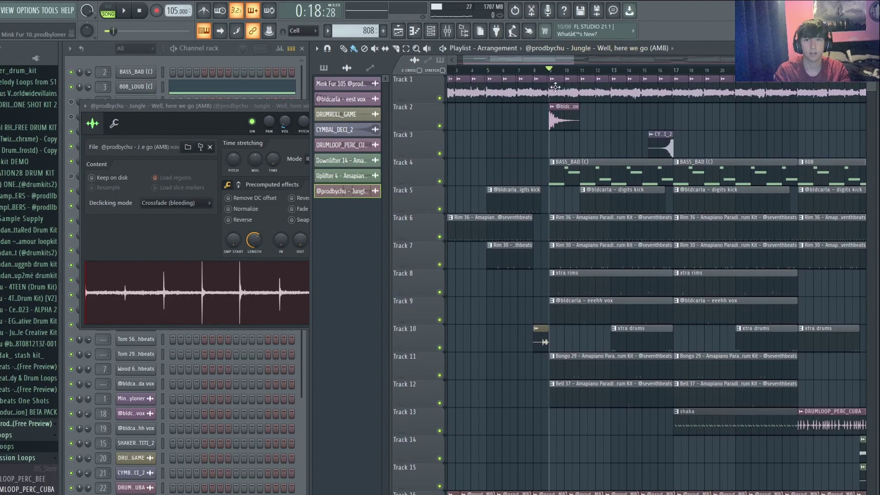
Show the mixer to inspect the drum insert routing into the drum buss, and return to the channel rack
scroll(554, 86, "down", 6)
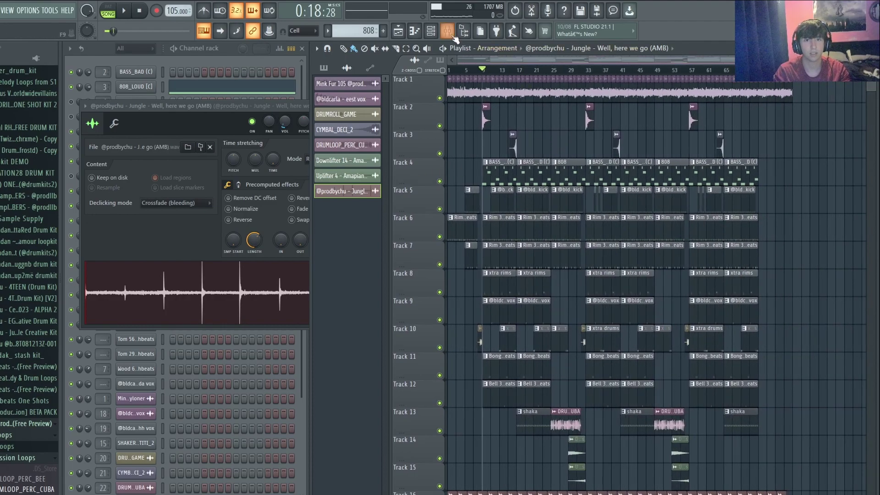
left_click(451, 34)
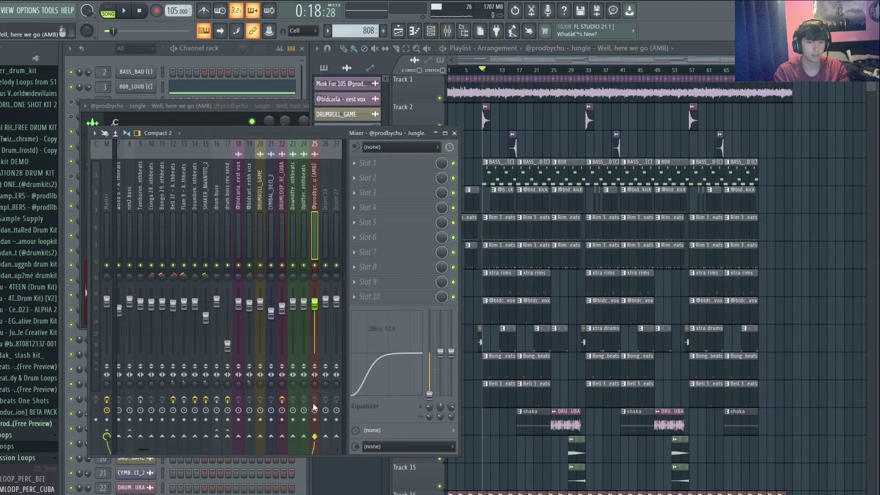
left_click(217, 399)
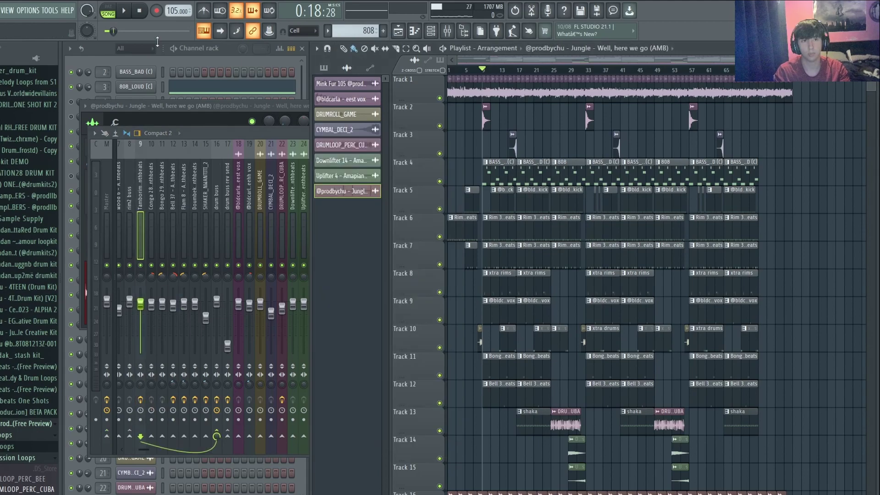
left_click(158, 58)
Set the playback position to bar 17 and examine how the patterns and clips are laid out across the whole arrangement
scroll(461, 291, "up", 3)
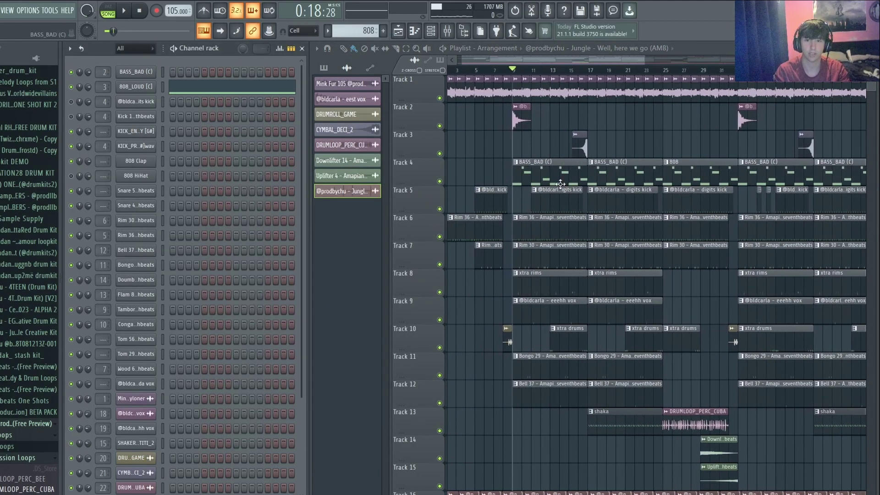
scroll(536, 188, "down", 4)
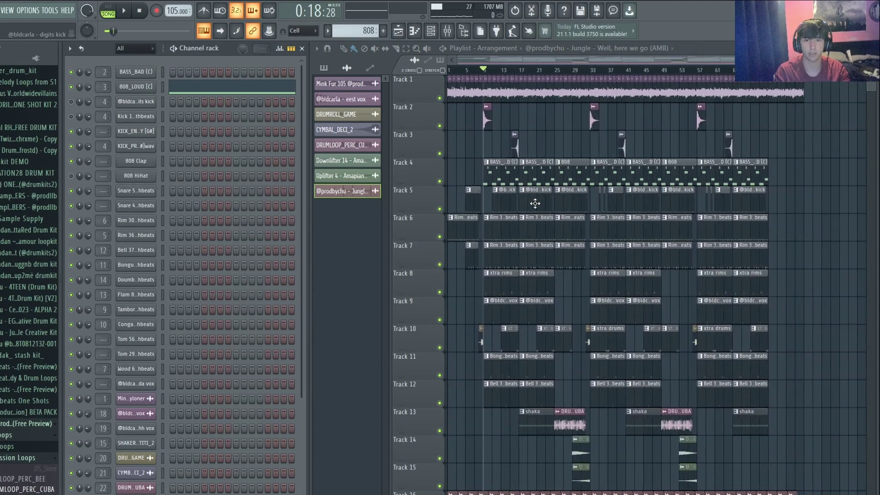
scroll(500, 304, "up", 3)
left_click(540, 74)
scroll(666, 197, "down", 5)
scroll(650, 256, "up", 4)
scroll(645, 290, "down", 3)
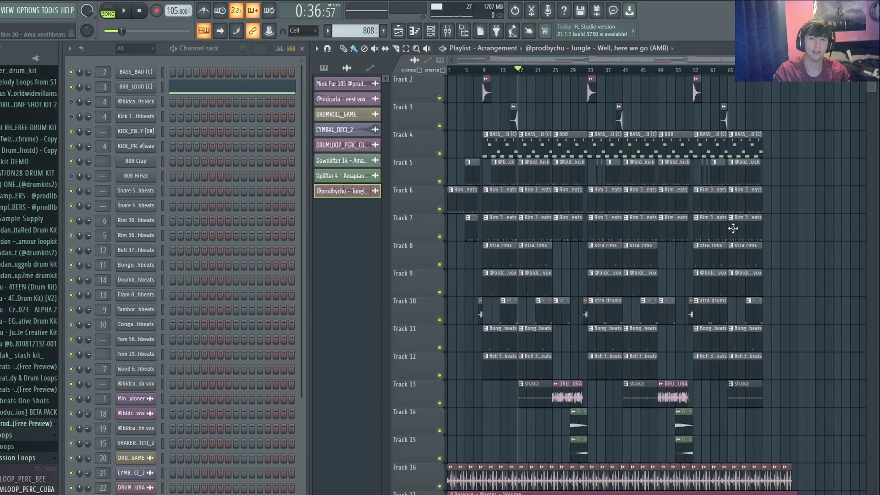
scroll(732, 228, "up", 1)
scroll(547, 273, "up", 2)
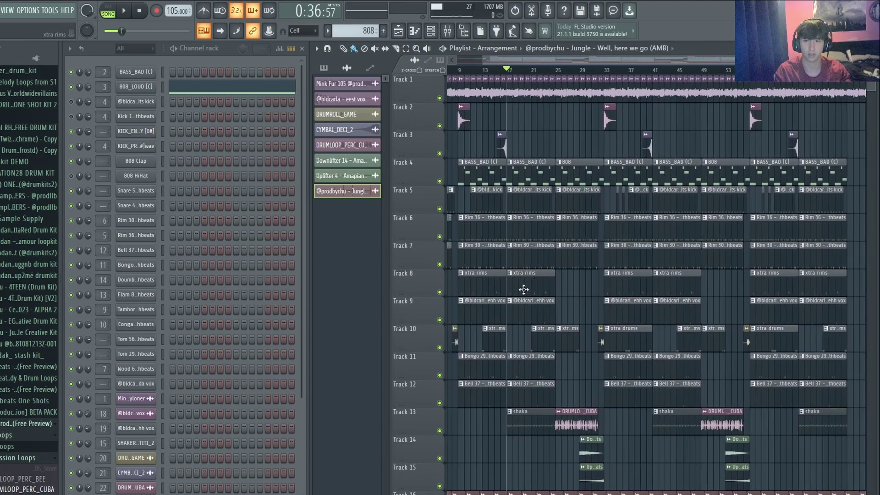